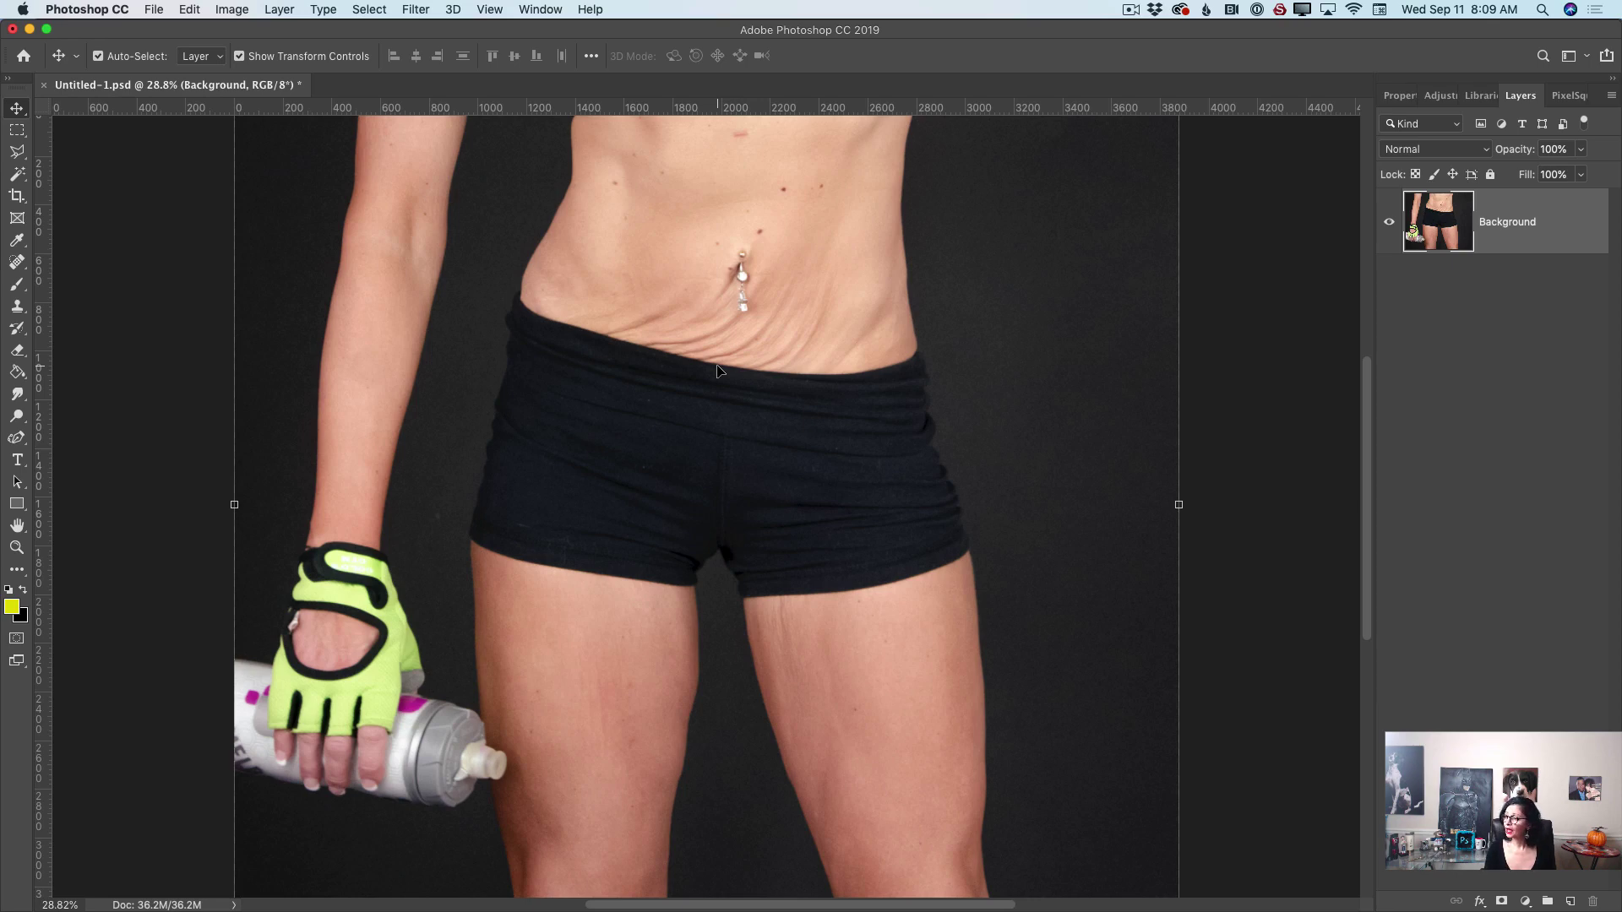
- Duplicate the Background layer and rename the copy 1
drag(1527, 231, 1569, 900)
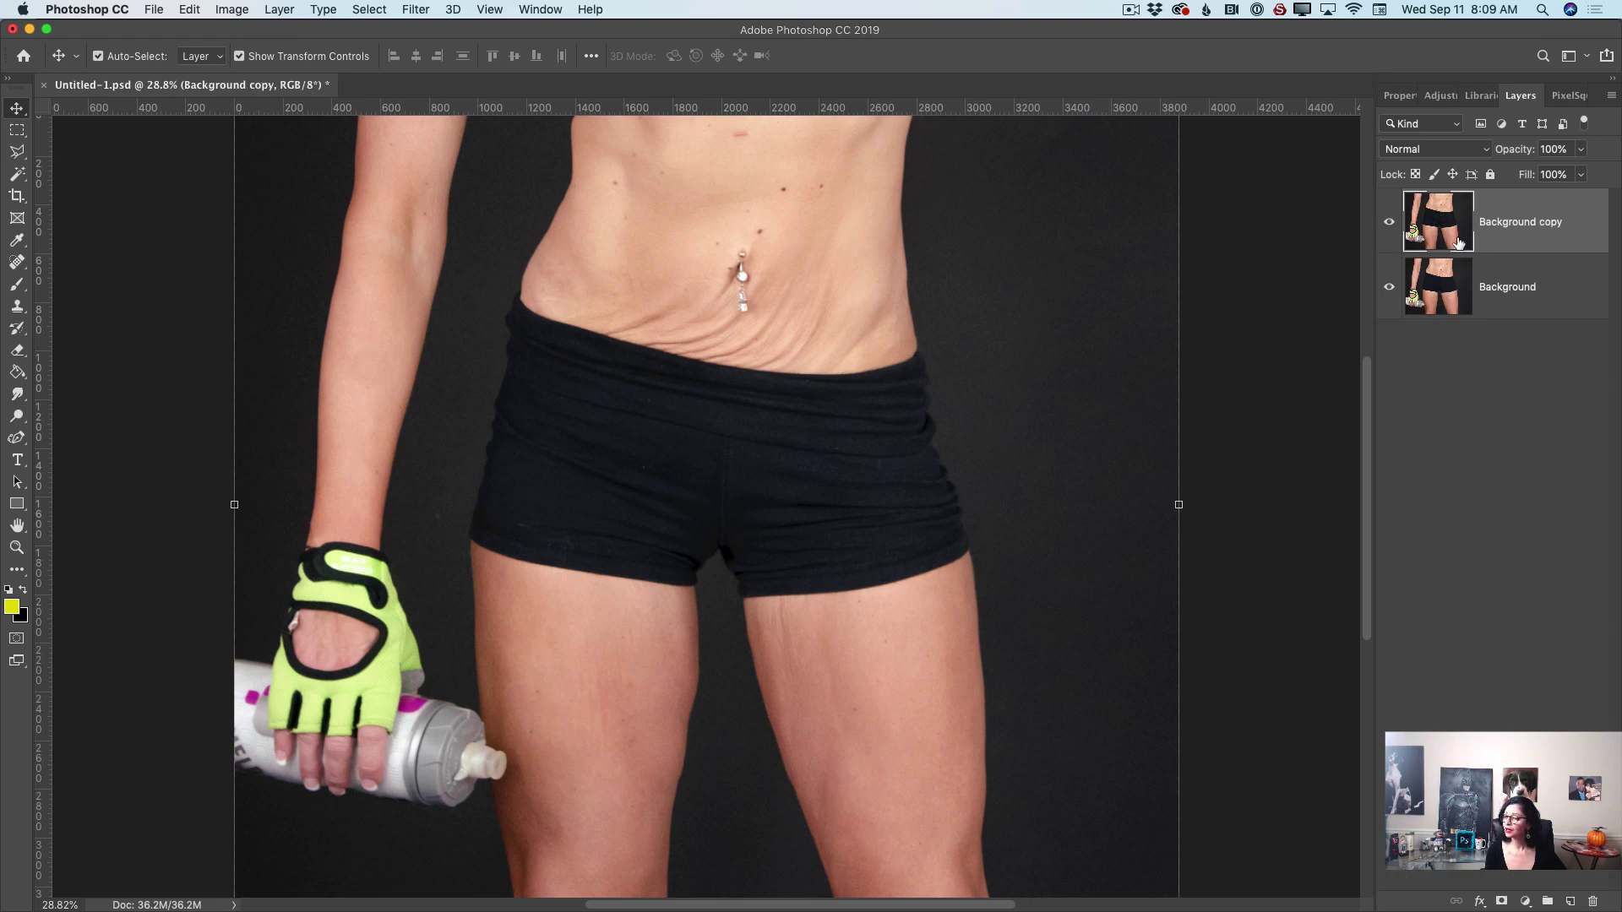
double_click(1517, 222)
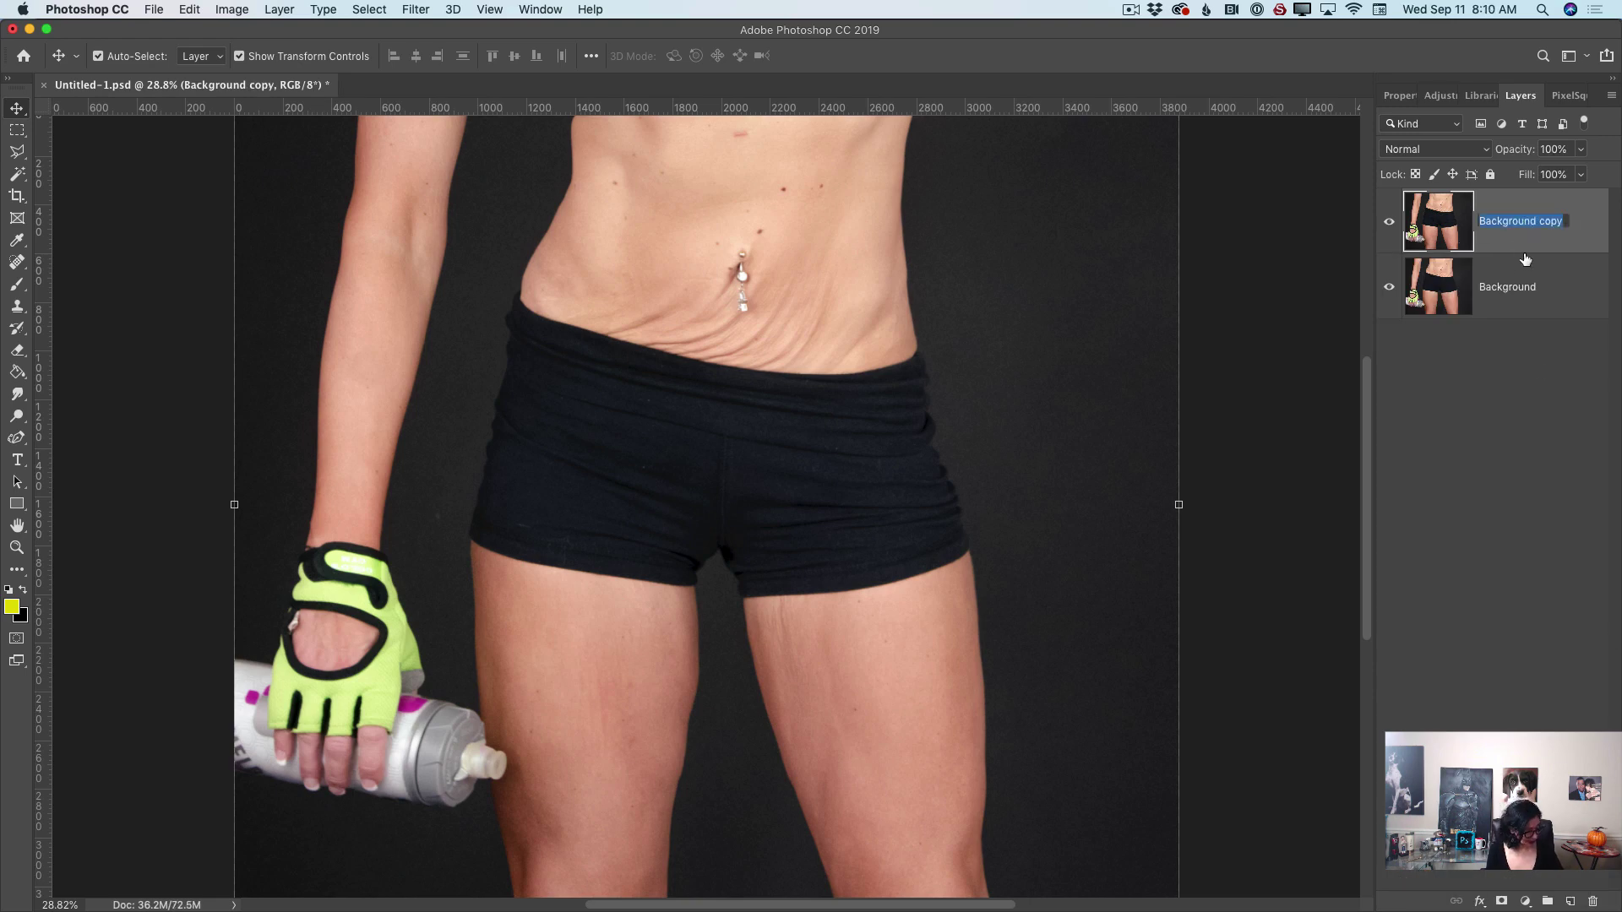
text(1)
key(Return)
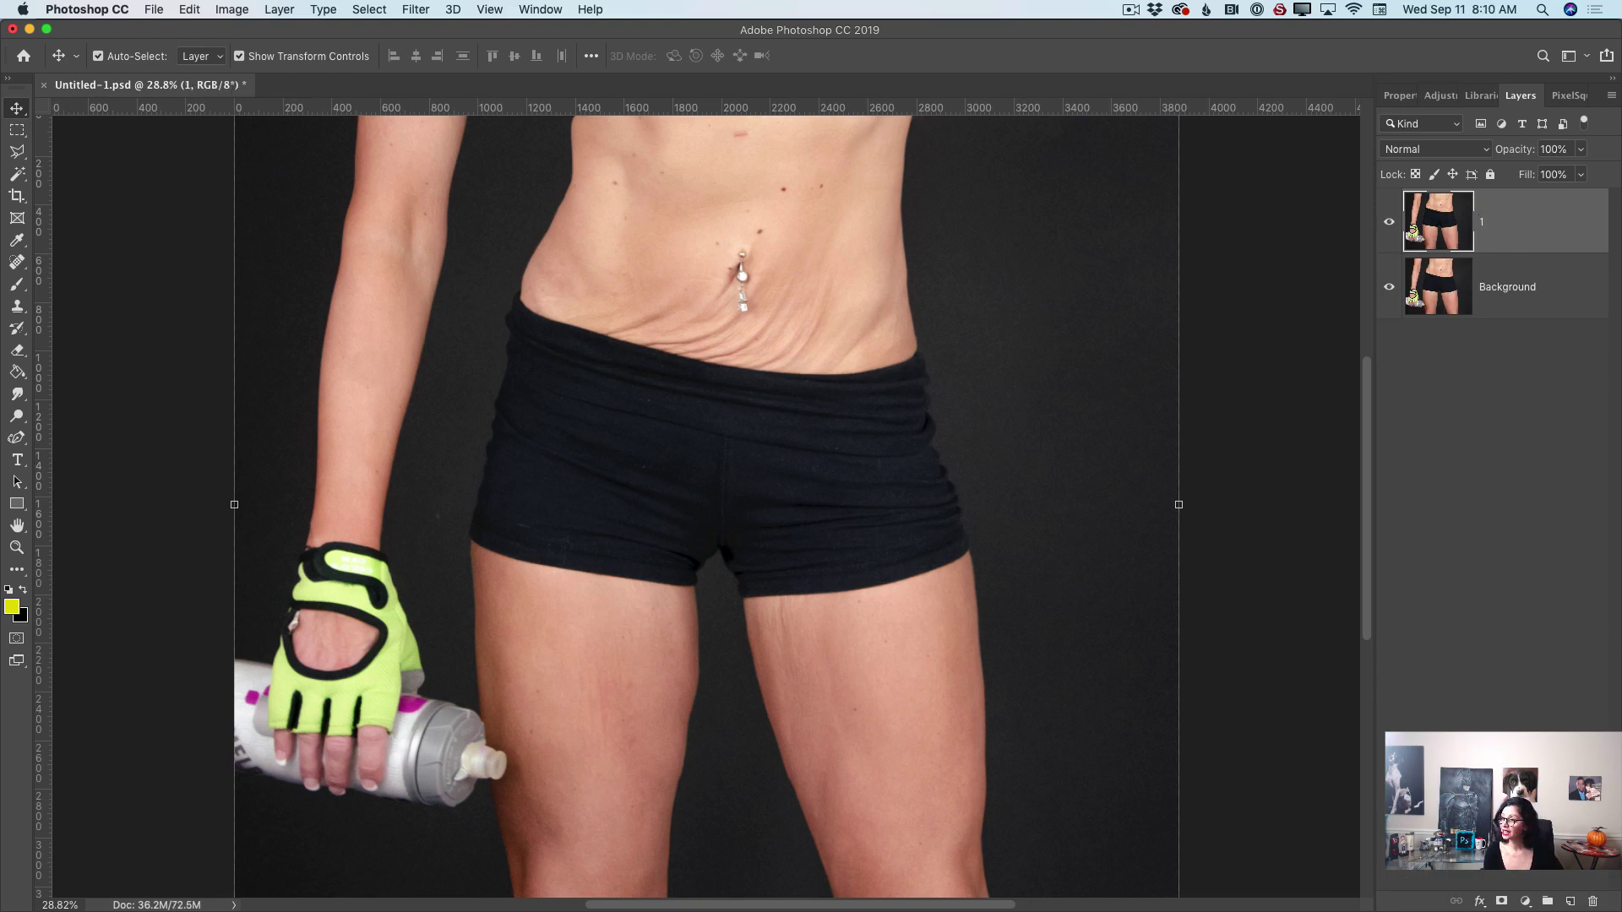
- Use the Patch tool in Normal mode with Source and diffusion 7 to replace the upper-left diagonal abdominal wrinkle with smooth skin from above
key(z)
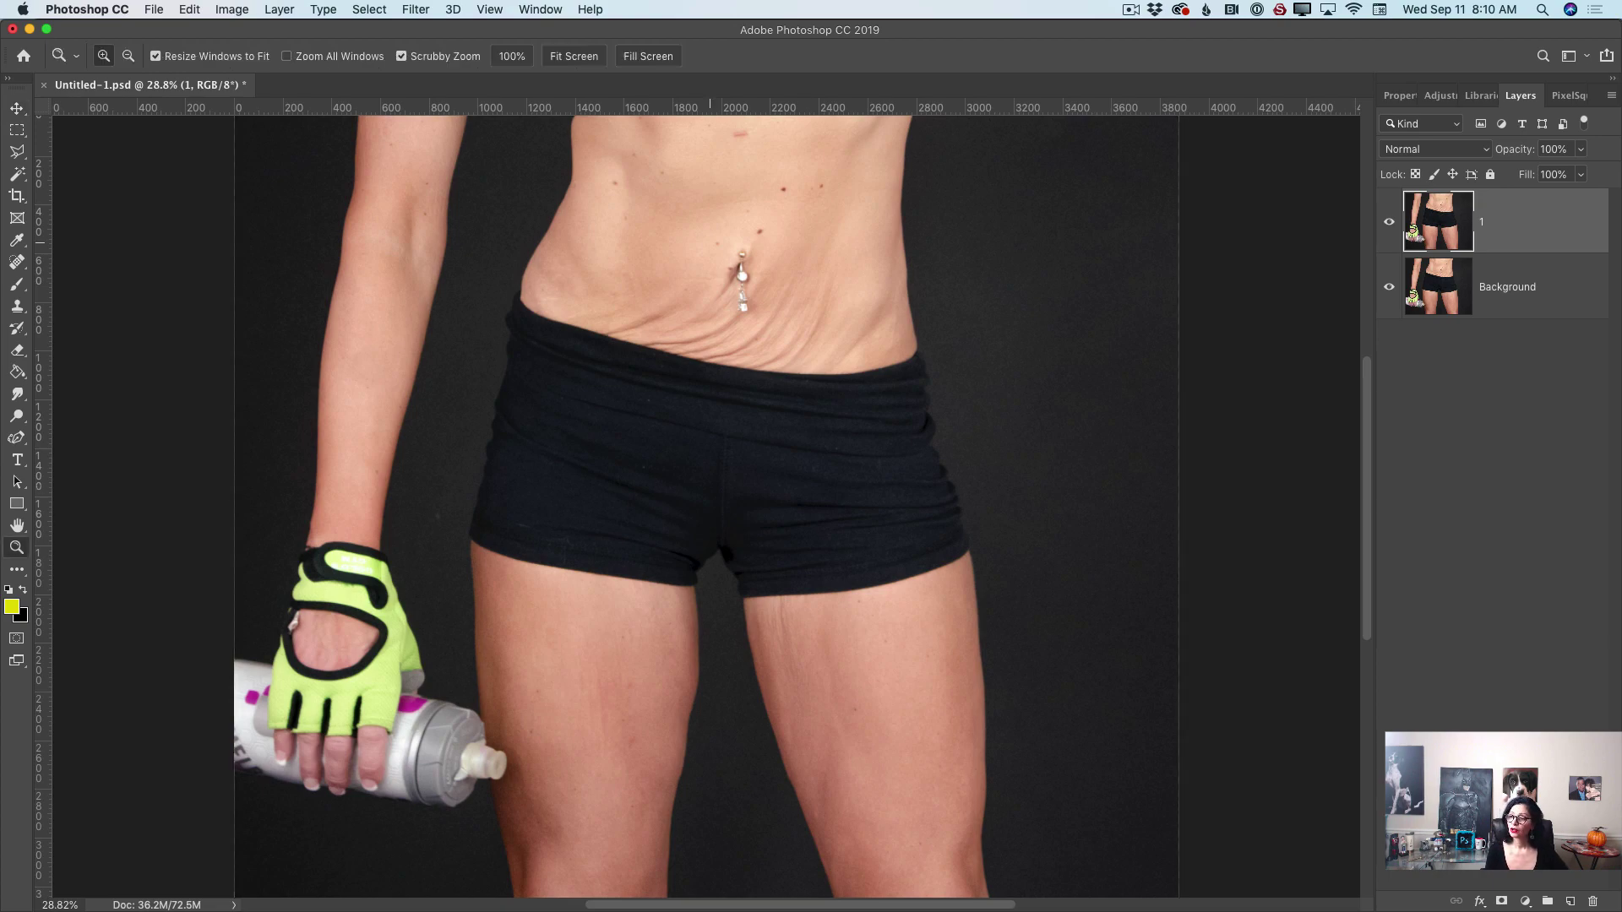
drag(737, 188, 792, 238)
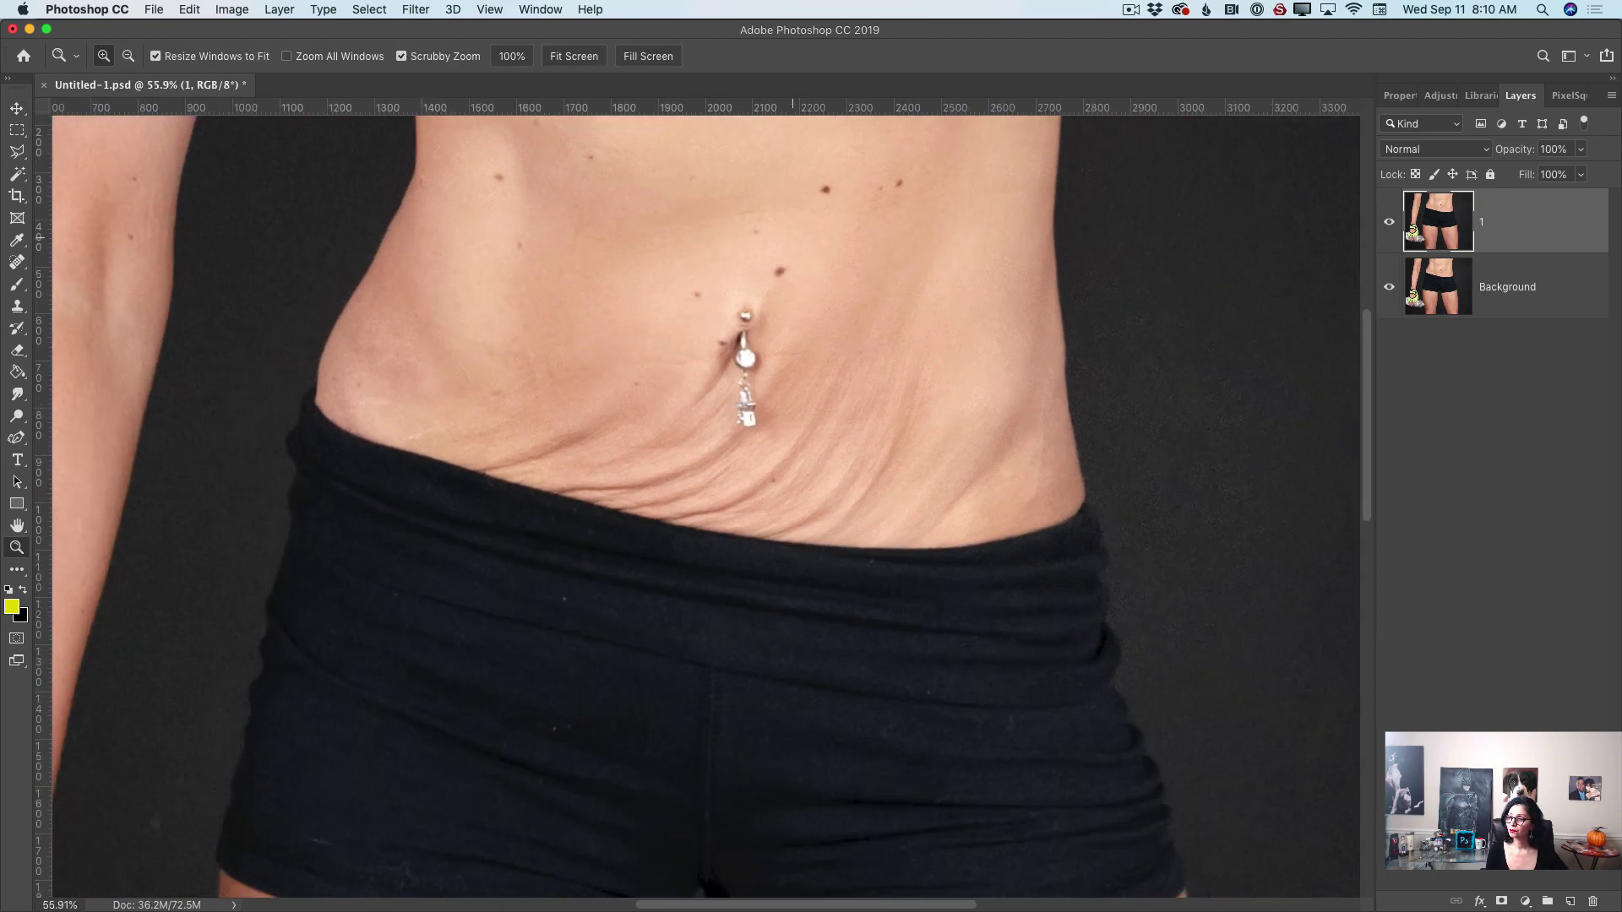
drag(1366, 402, 1366, 371)
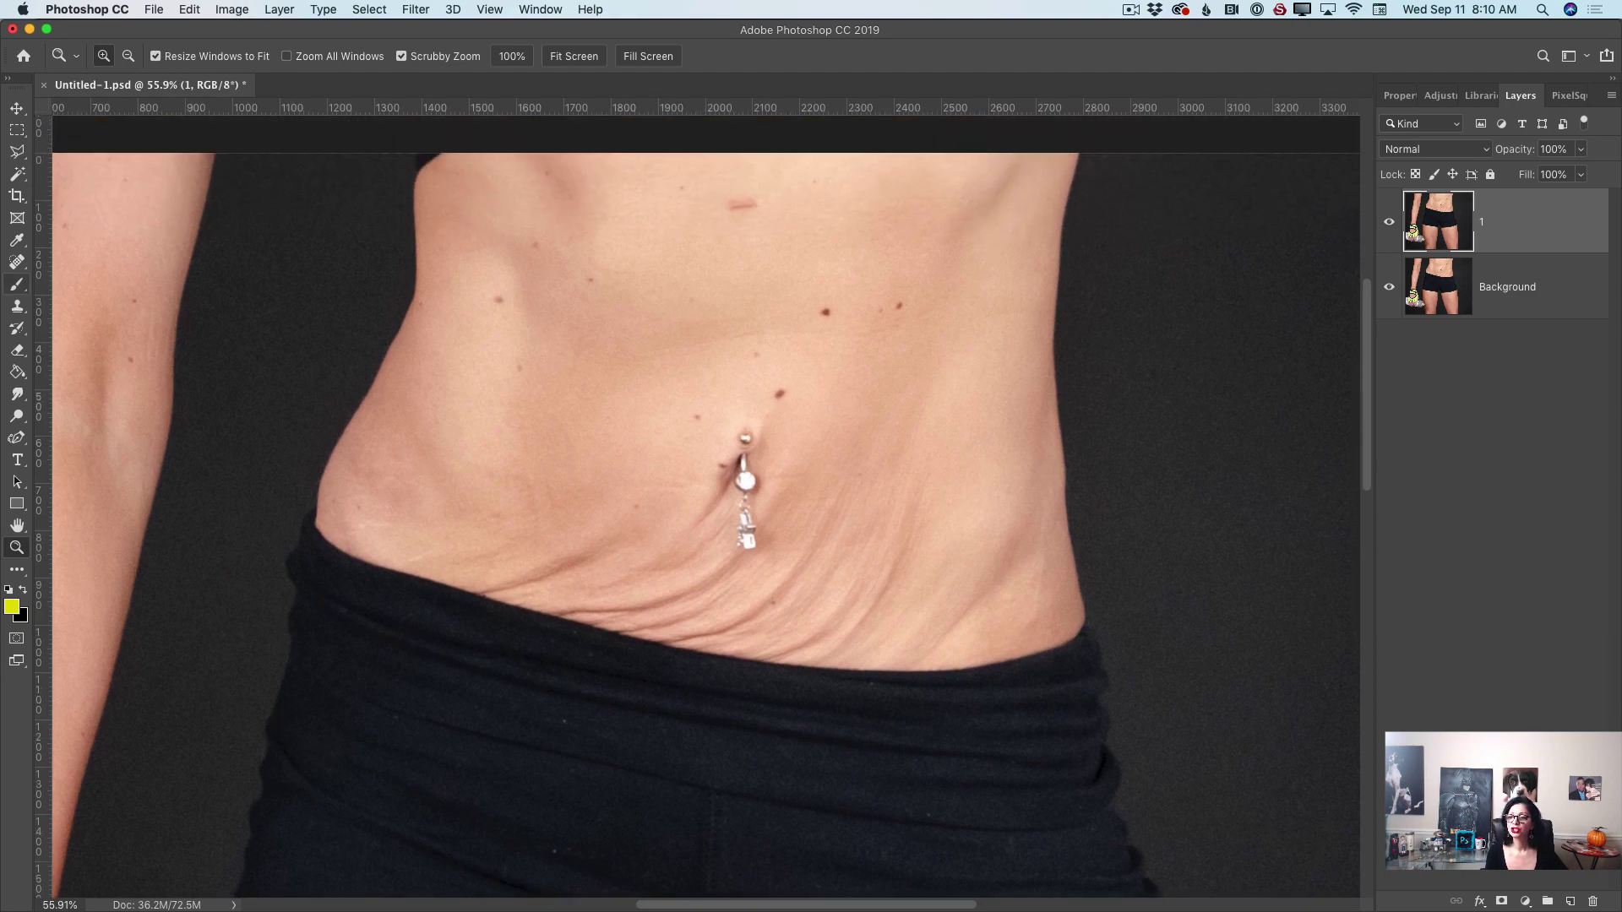
click(17, 262)
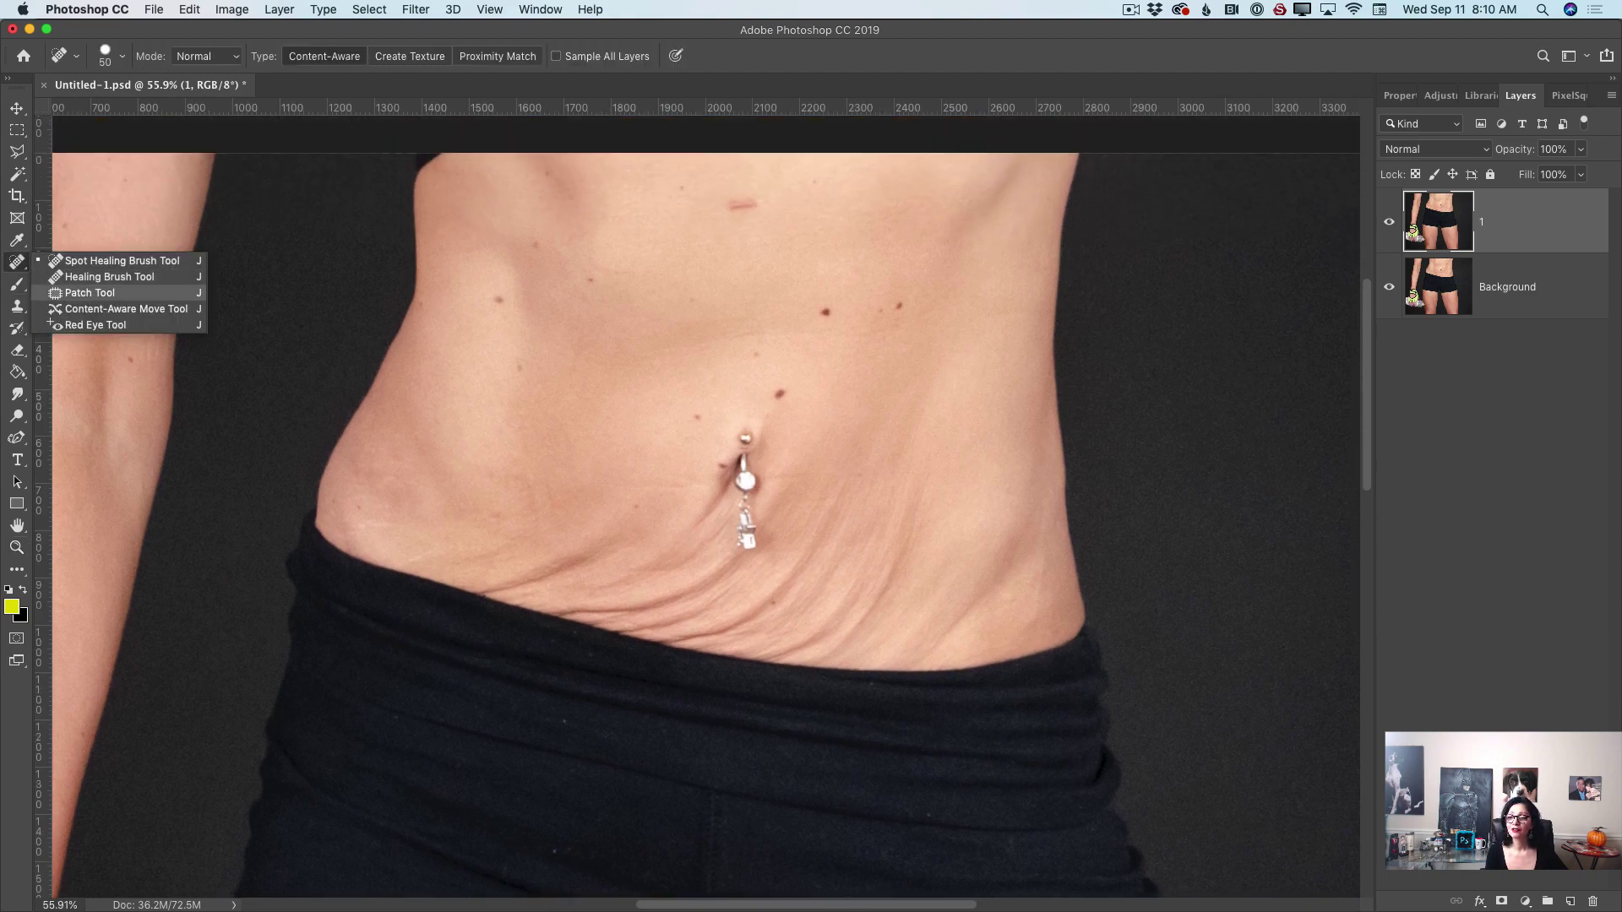
click(90, 292)
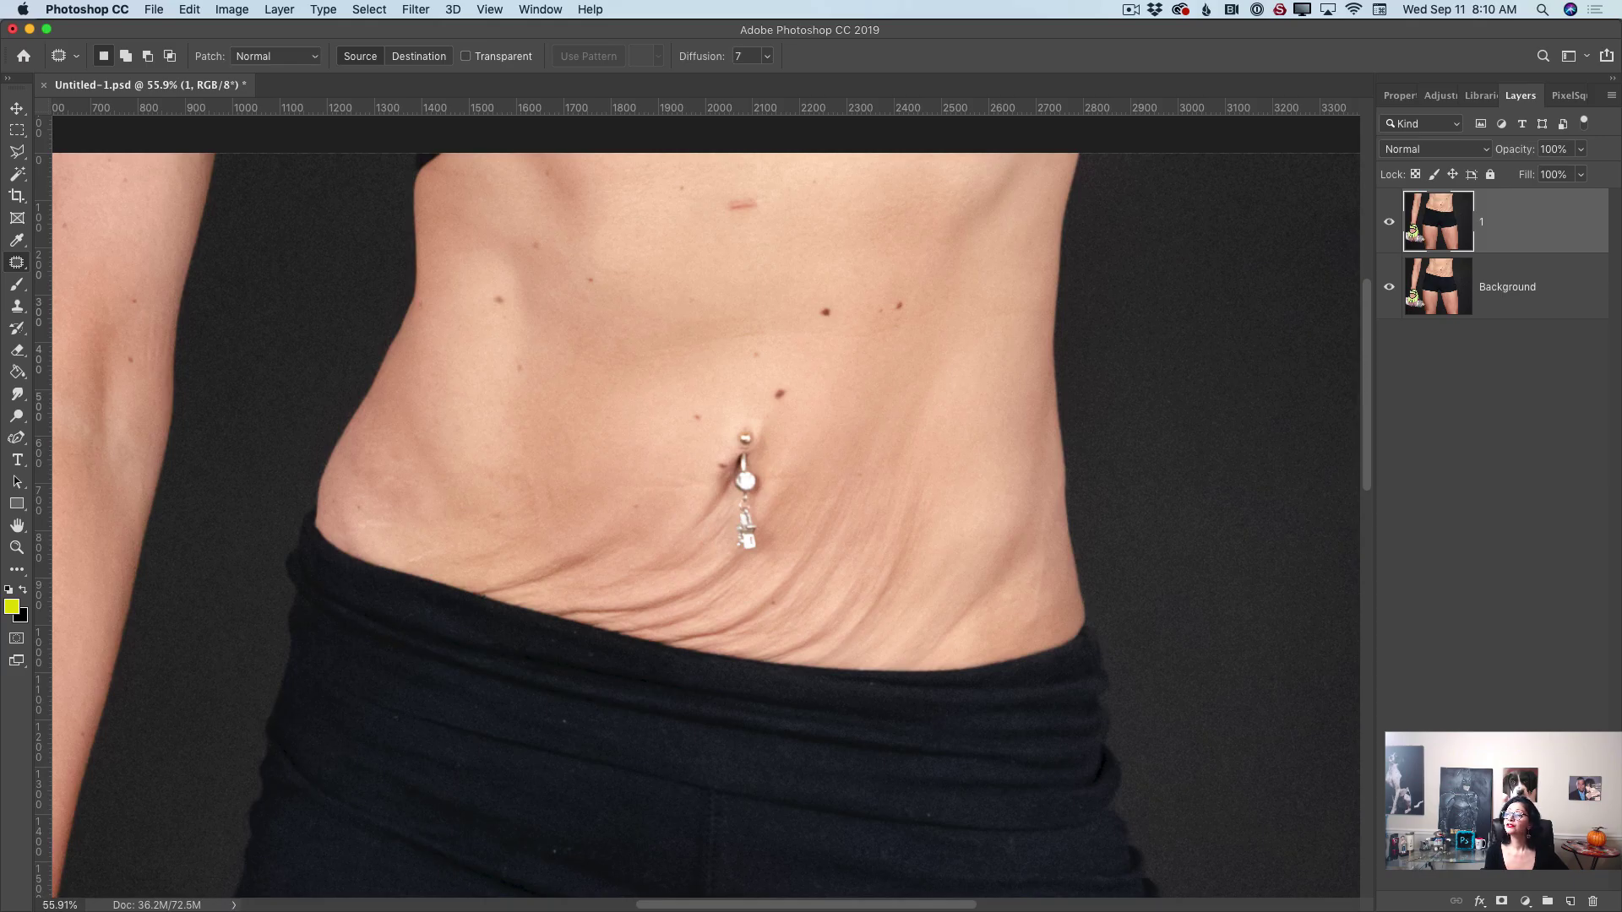
click(767, 57)
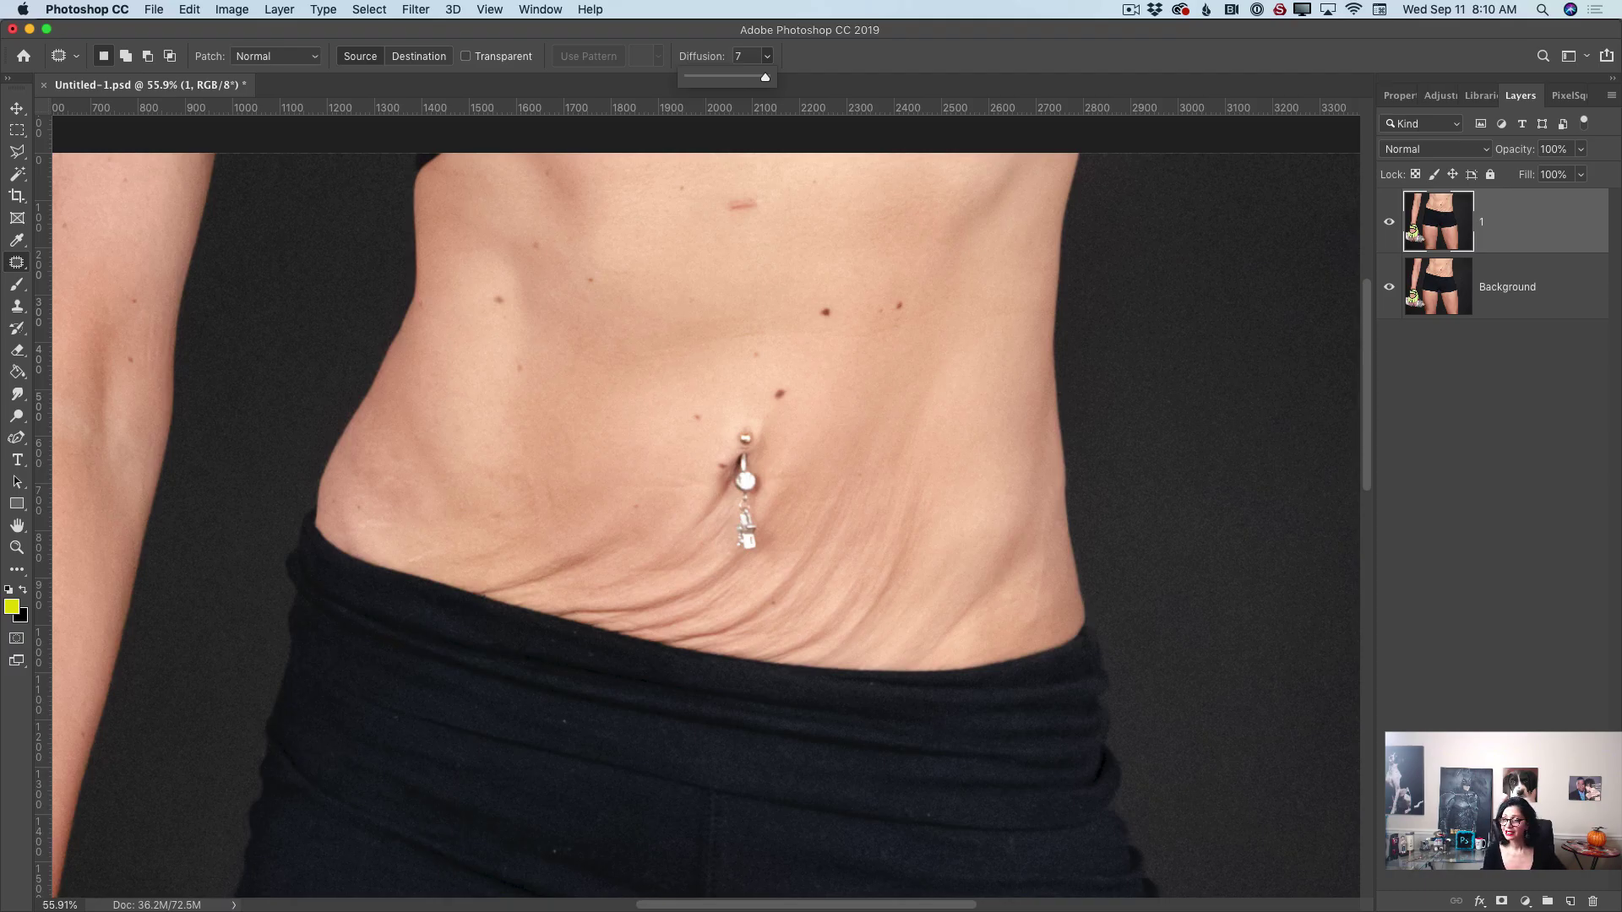
key(Return)
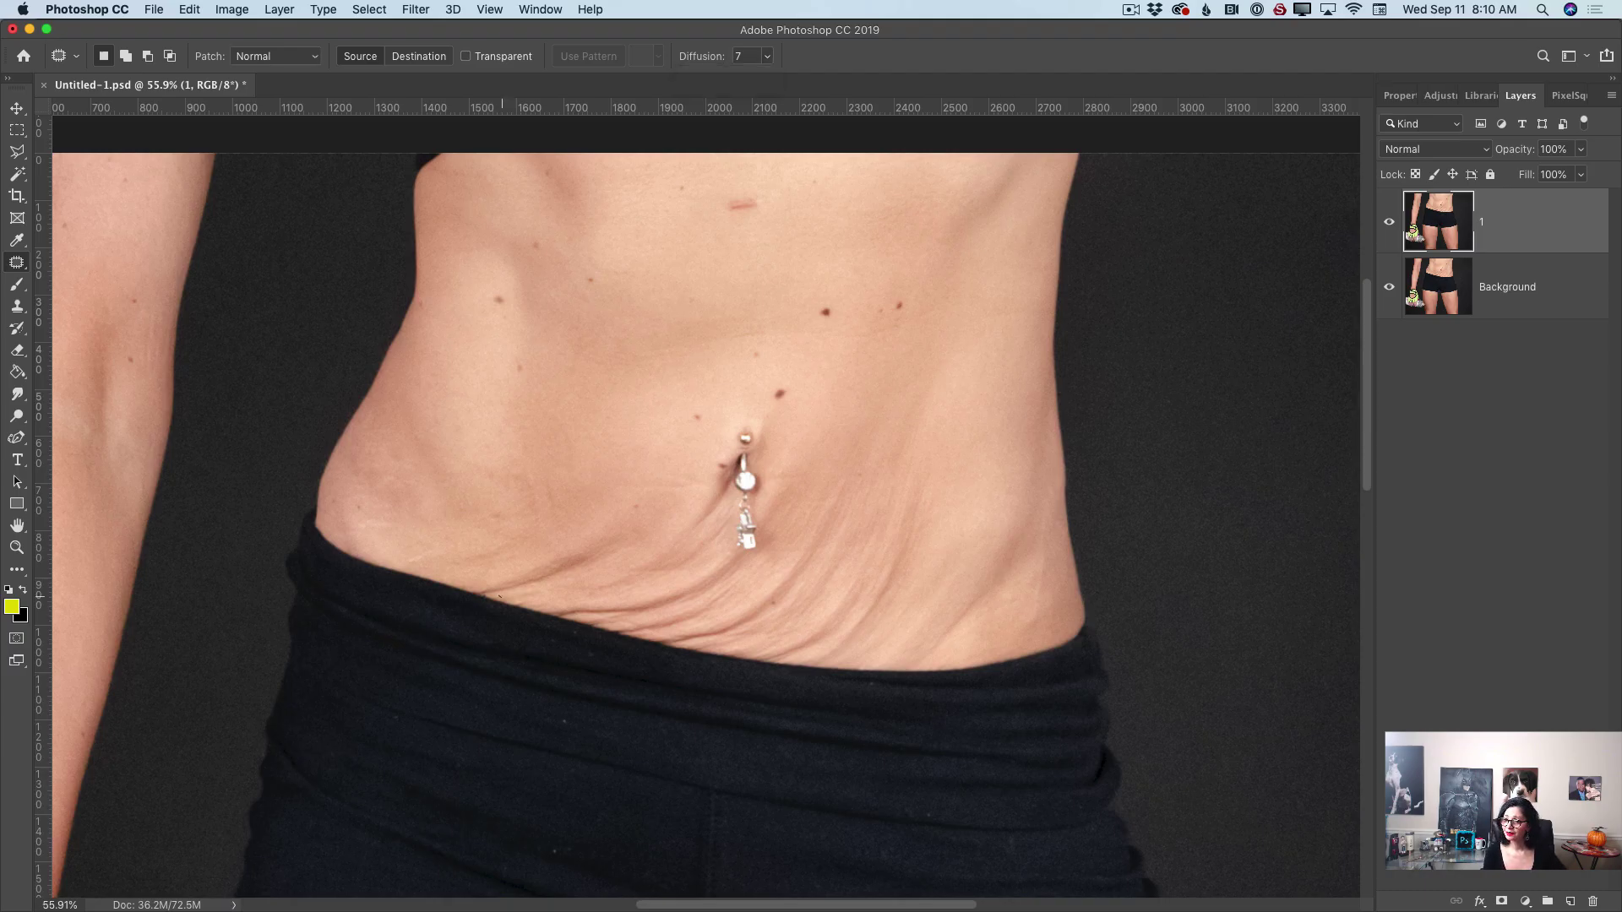
mouse_move(529, 565)
mouse_down()
mouse_move(626, 512)
mouse_move(653, 518)
mouse_move(639, 552)
mouse_move(502, 597)
mouse_up()
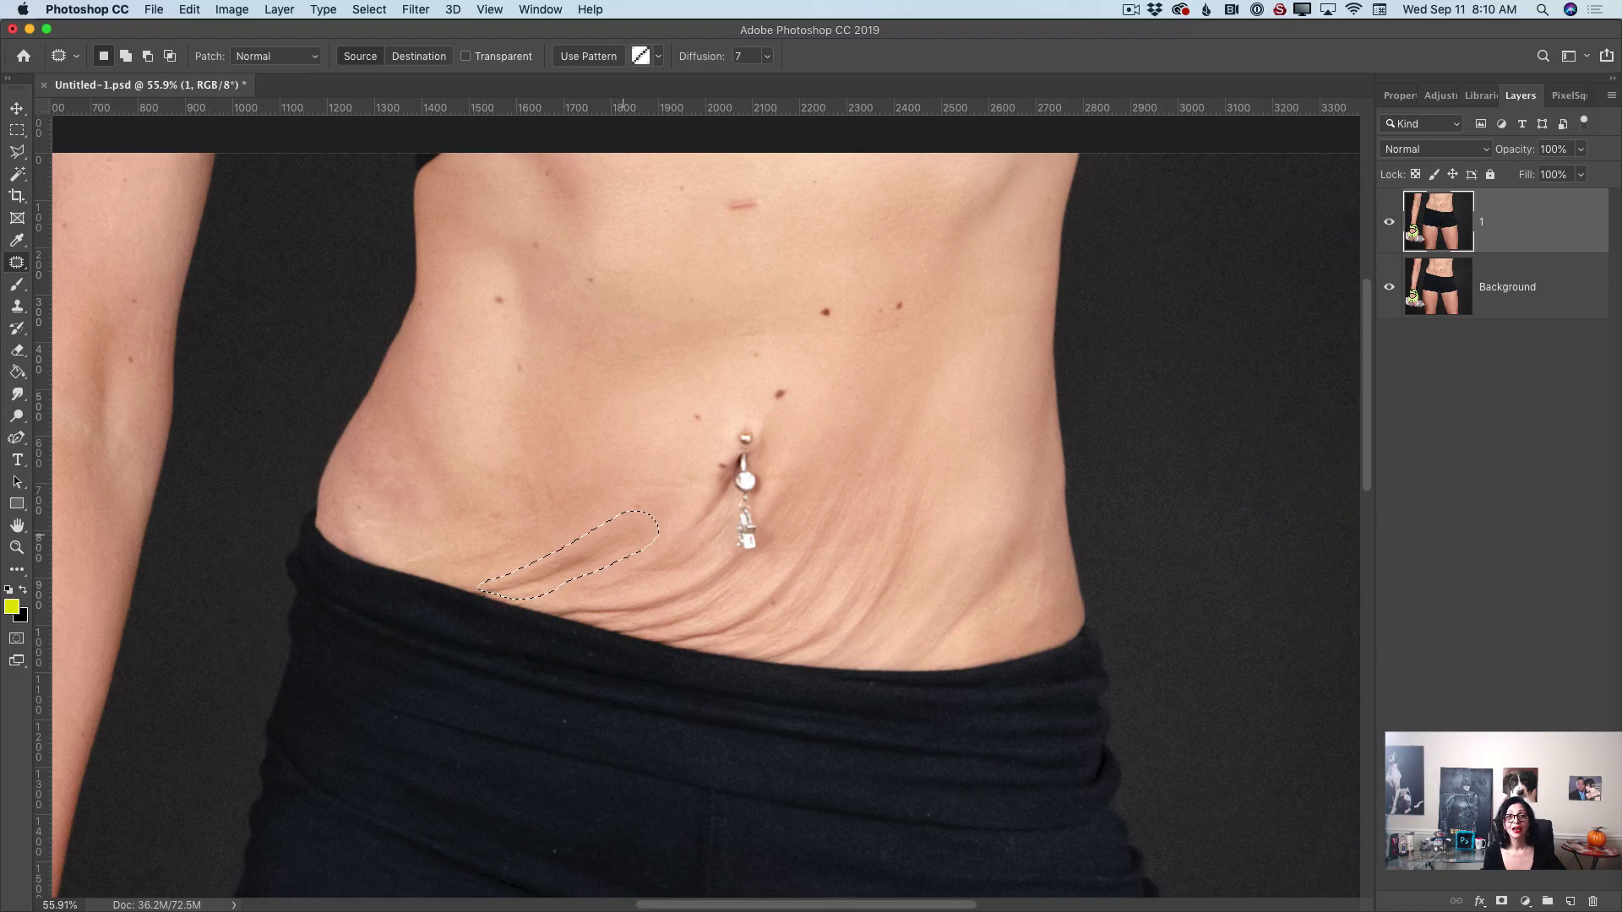
drag(619, 528, 658, 368)
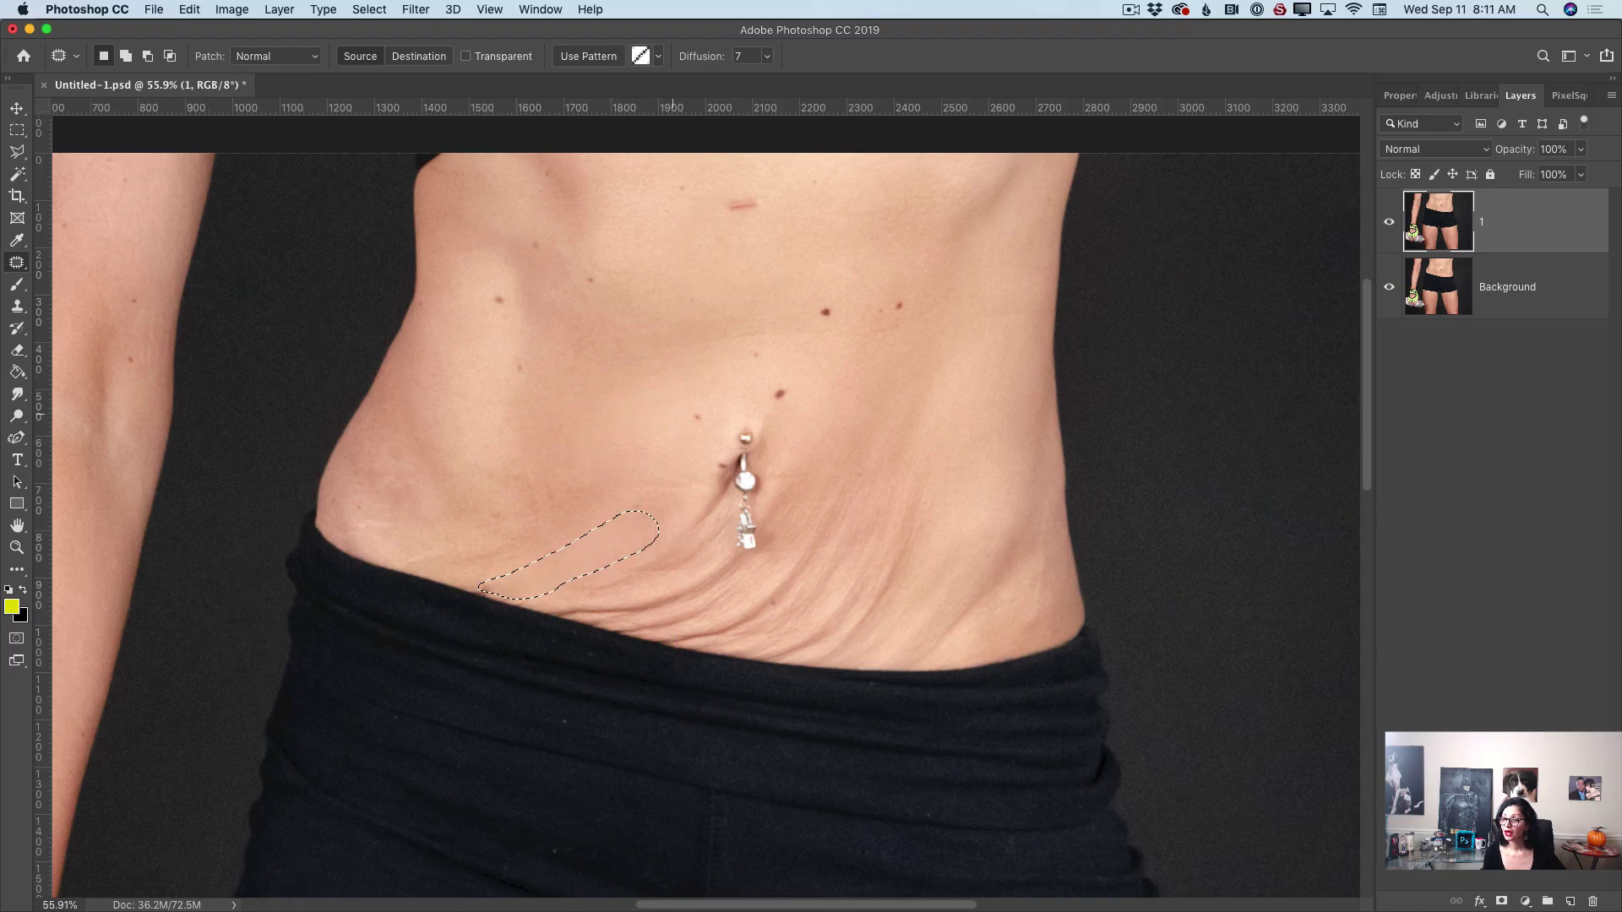
key(super+d)
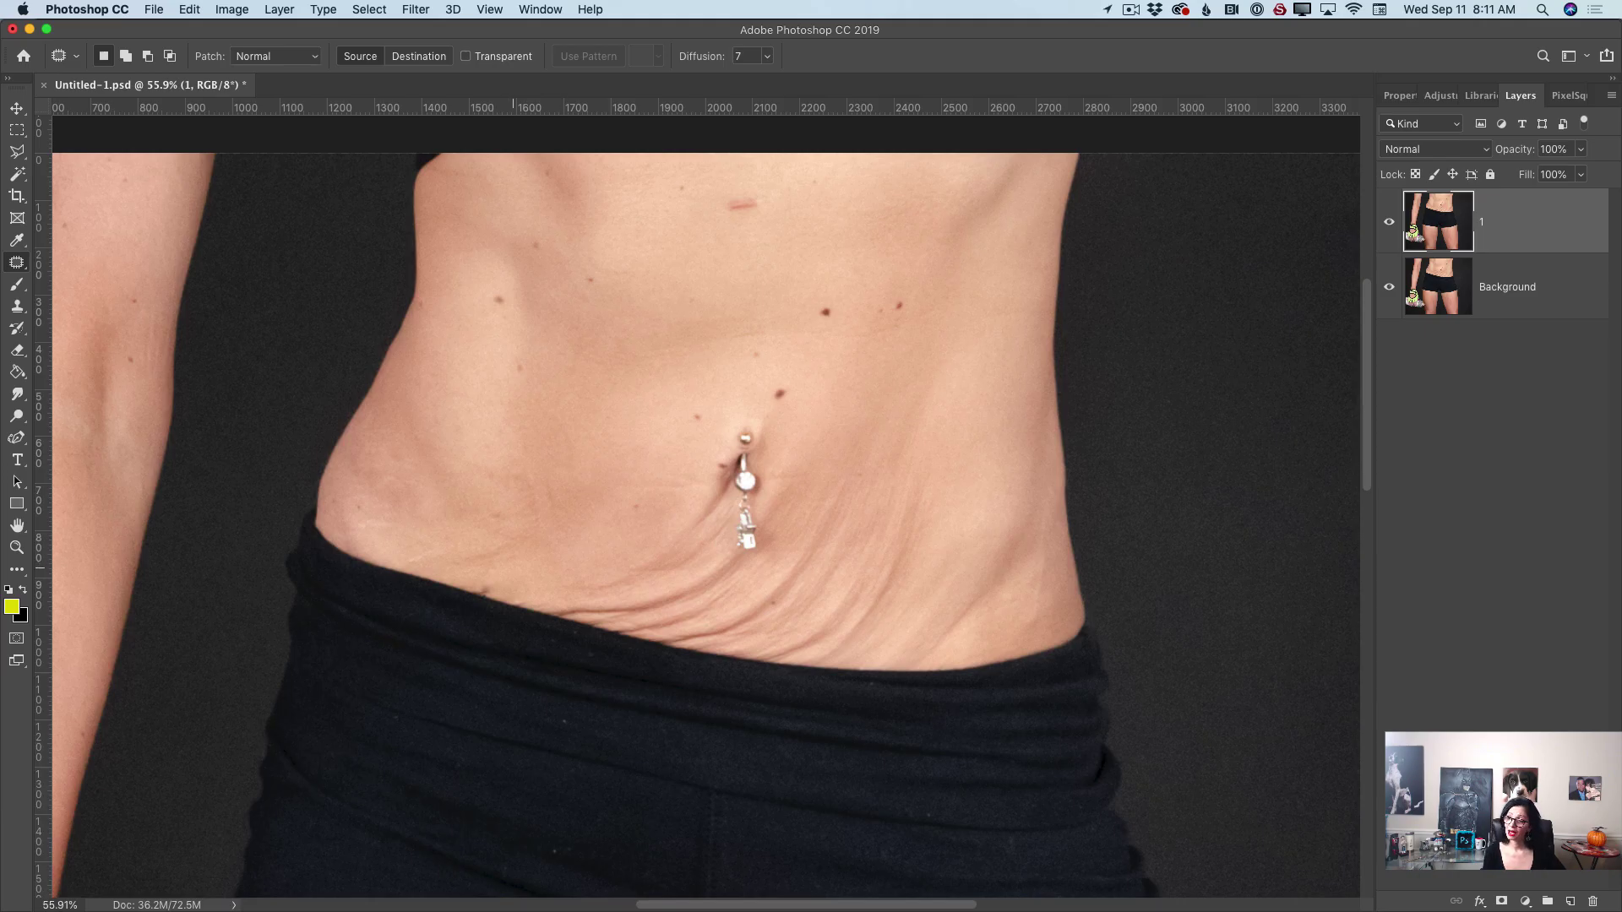
- Patch the remaining wrinkles between the left side of the waistband and the navel using smooth skin from the upper abdomen
mouse_move(511, 564)
mouse_down()
mouse_move(463, 567)
mouse_move(504, 462)
mouse_move(576, 460)
mouse_move(586, 514)
mouse_move(515, 561)
mouse_up()
drag(556, 498, 604, 375)
click(631, 489)
mouse_move(610, 595)
mouse_down()
mouse_move(574, 594)
mouse_move(704, 531)
mouse_move(696, 569)
mouse_move(634, 596)
mouse_move(612, 594)
mouse_move(605, 555)
mouse_move(583, 558)
mouse_up()
click(653, 626)
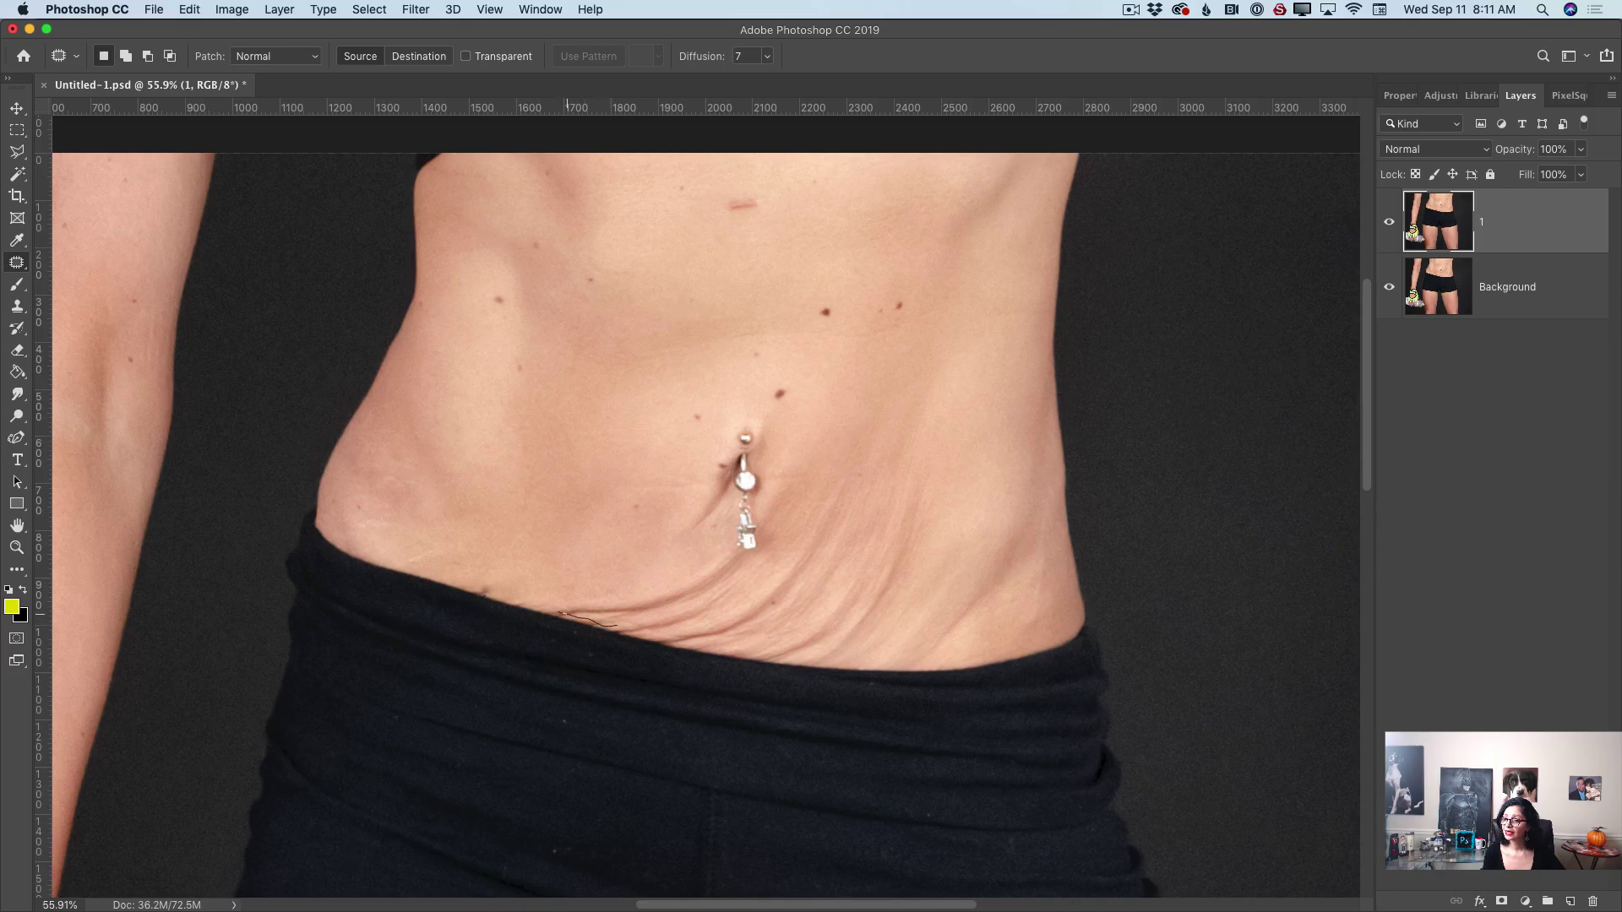
mouse_move(559, 611)
mouse_down()
mouse_move(716, 552)
mouse_move(744, 563)
mouse_move(699, 617)
mouse_move(643, 636)
mouse_move(805, 493)
mouse_move(875, 394)
mouse_move(907, 396)
mouse_move(727, 379)
mouse_move(610, 414)
mouse_move(600, 441)
mouse_move(654, 394)
mouse_up()
key(super+d)
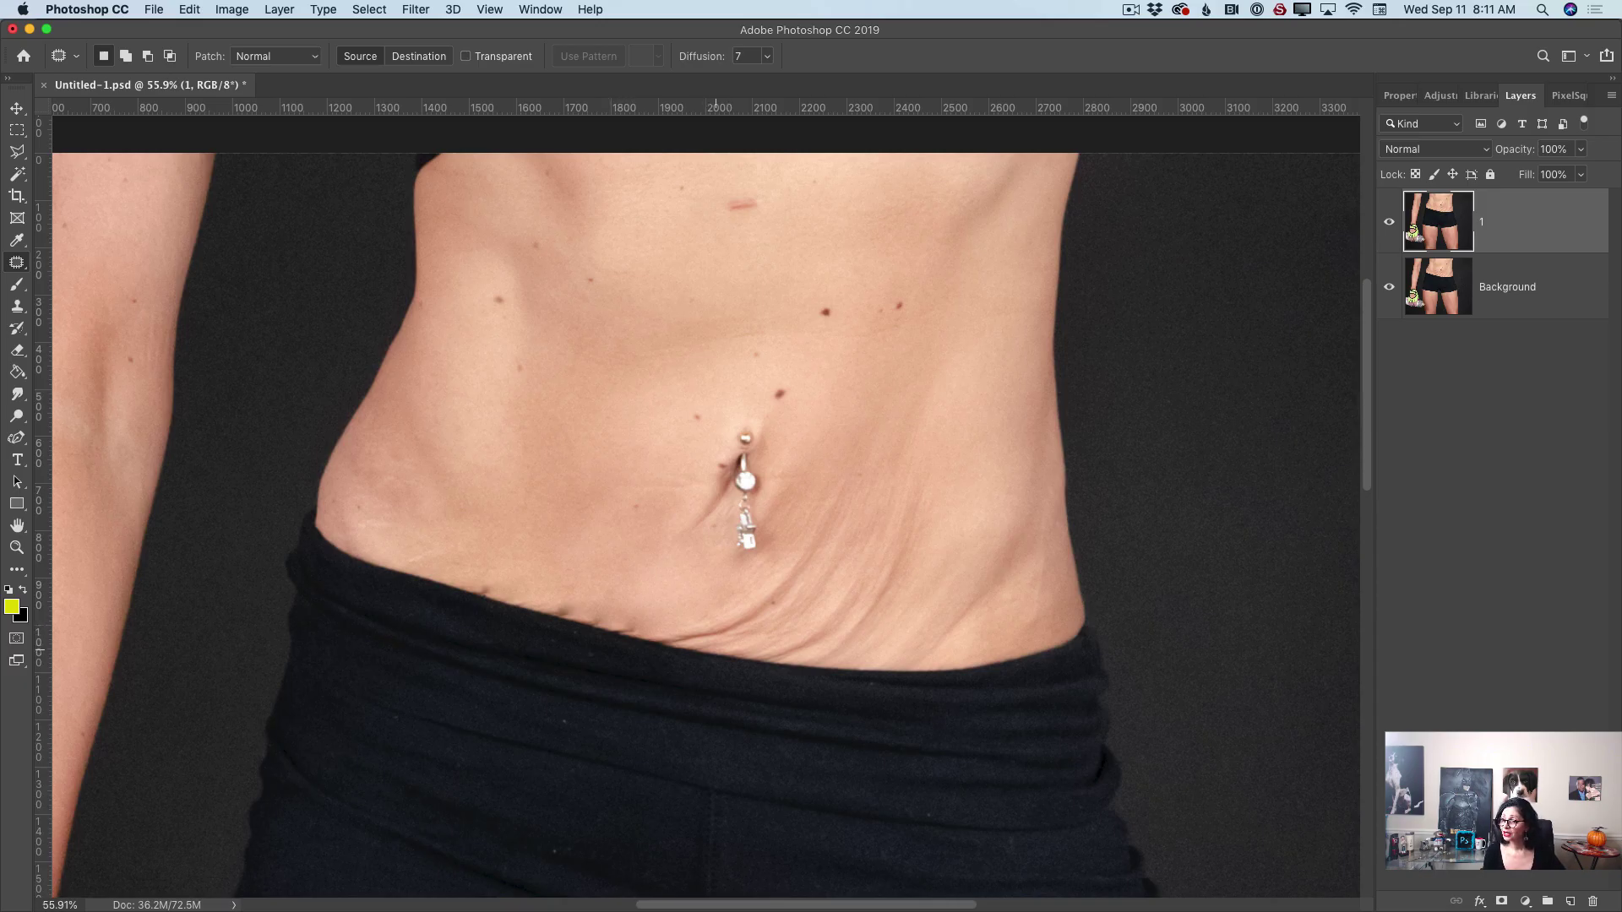
- Patch the large wrinkled area below and right of the navel piercing with smoother skin, and even out the skin inside it
mouse_move(701, 643)
mouse_down()
mouse_move(823, 482)
mouse_move(891, 466)
mouse_move(933, 488)
mouse_move(934, 544)
mouse_move(861, 651)
mouse_move(718, 651)
mouse_up()
drag(854, 612, 949, 458)
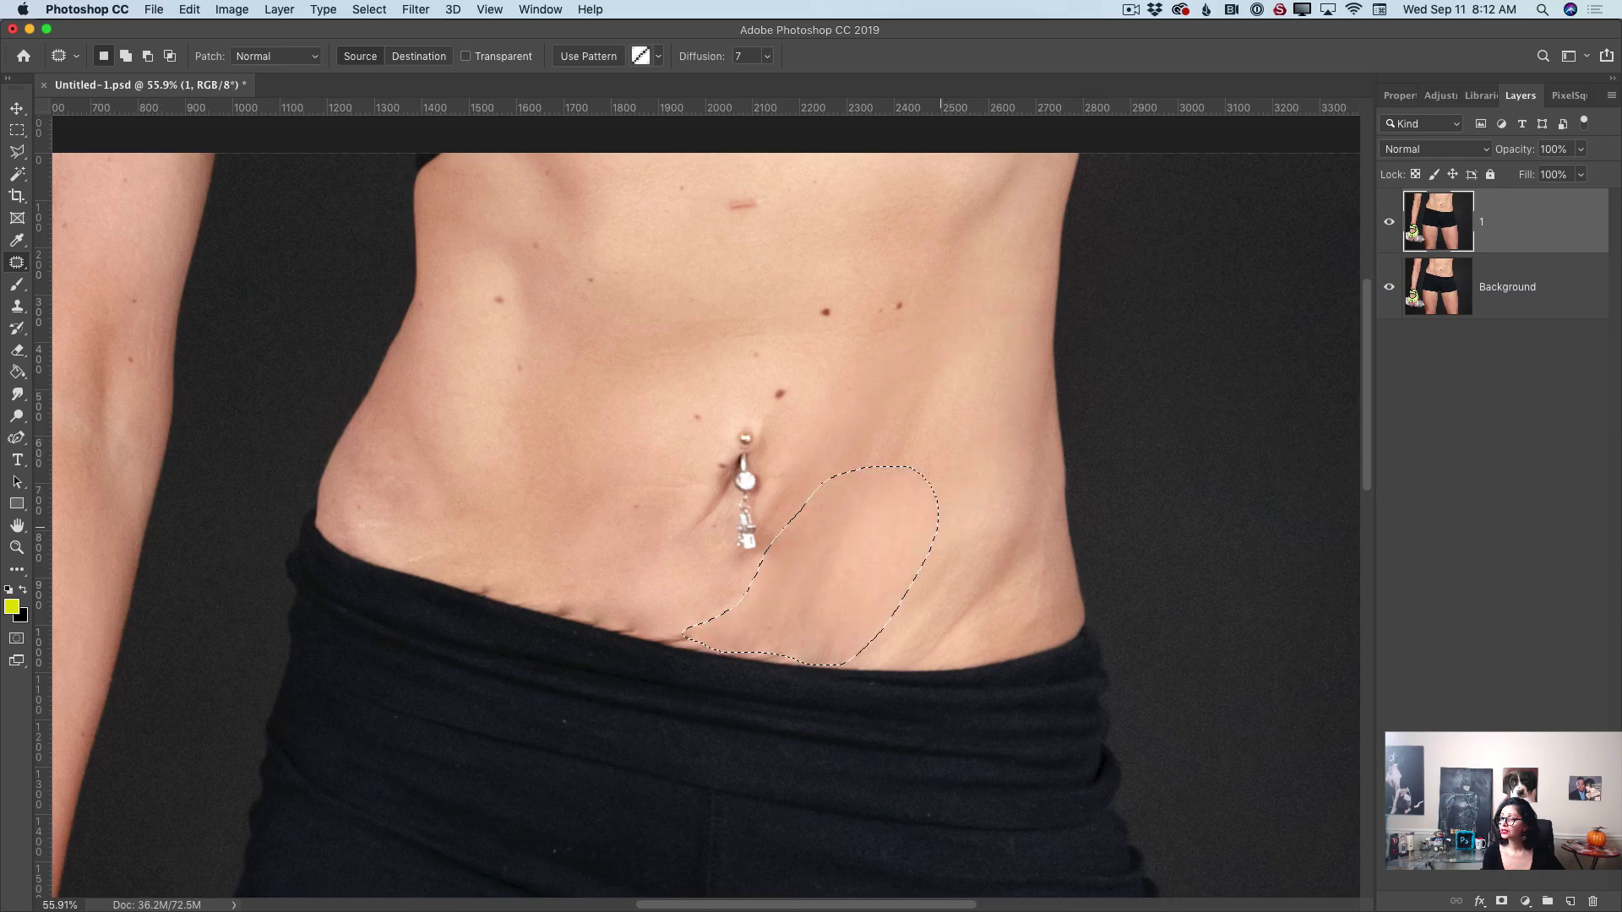
key(super+d)
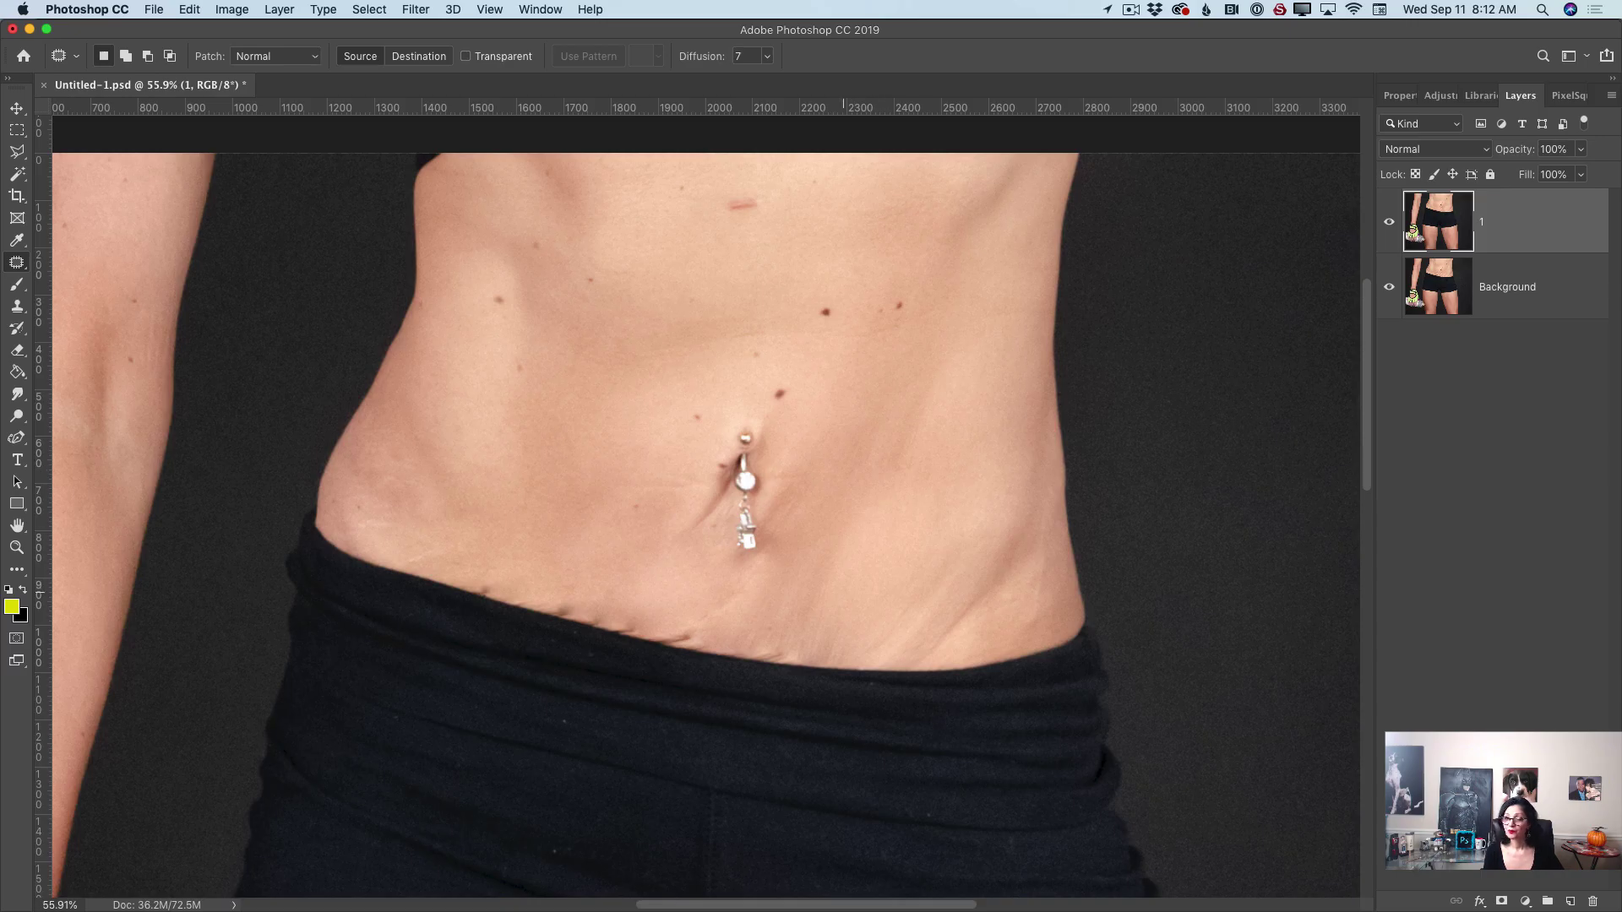
mouse_move(845, 605)
mouse_down()
mouse_move(819, 628)
mouse_move(806, 573)
mouse_move(868, 532)
mouse_move(862, 593)
mouse_move(902, 580)
mouse_up()
key(super+d)
- Patch the creases just left of the dangling navel jewelry with nearby clean skin
drag(666, 547, 690, 593)
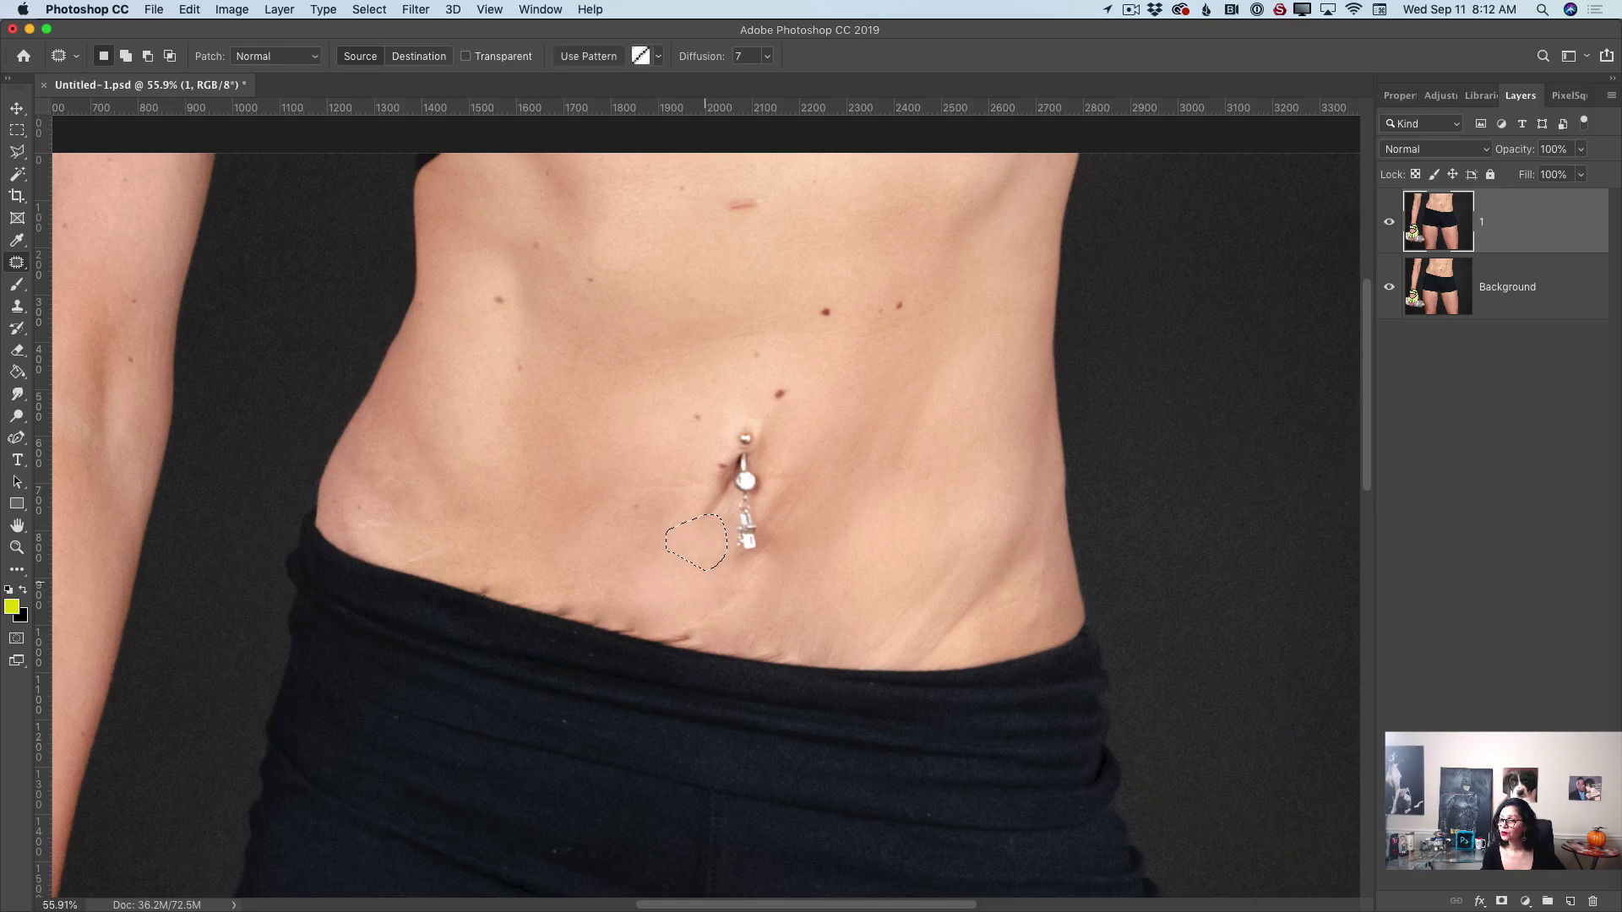
key(super+d)
mouse_move(694, 528)
mouse_down()
mouse_move(741, 503)
mouse_move(712, 537)
mouse_move(727, 553)
mouse_move(775, 533)
mouse_move(776, 488)
mouse_move(807, 505)
mouse_move(836, 456)
mouse_up()
key(super+d)
key(super+d)
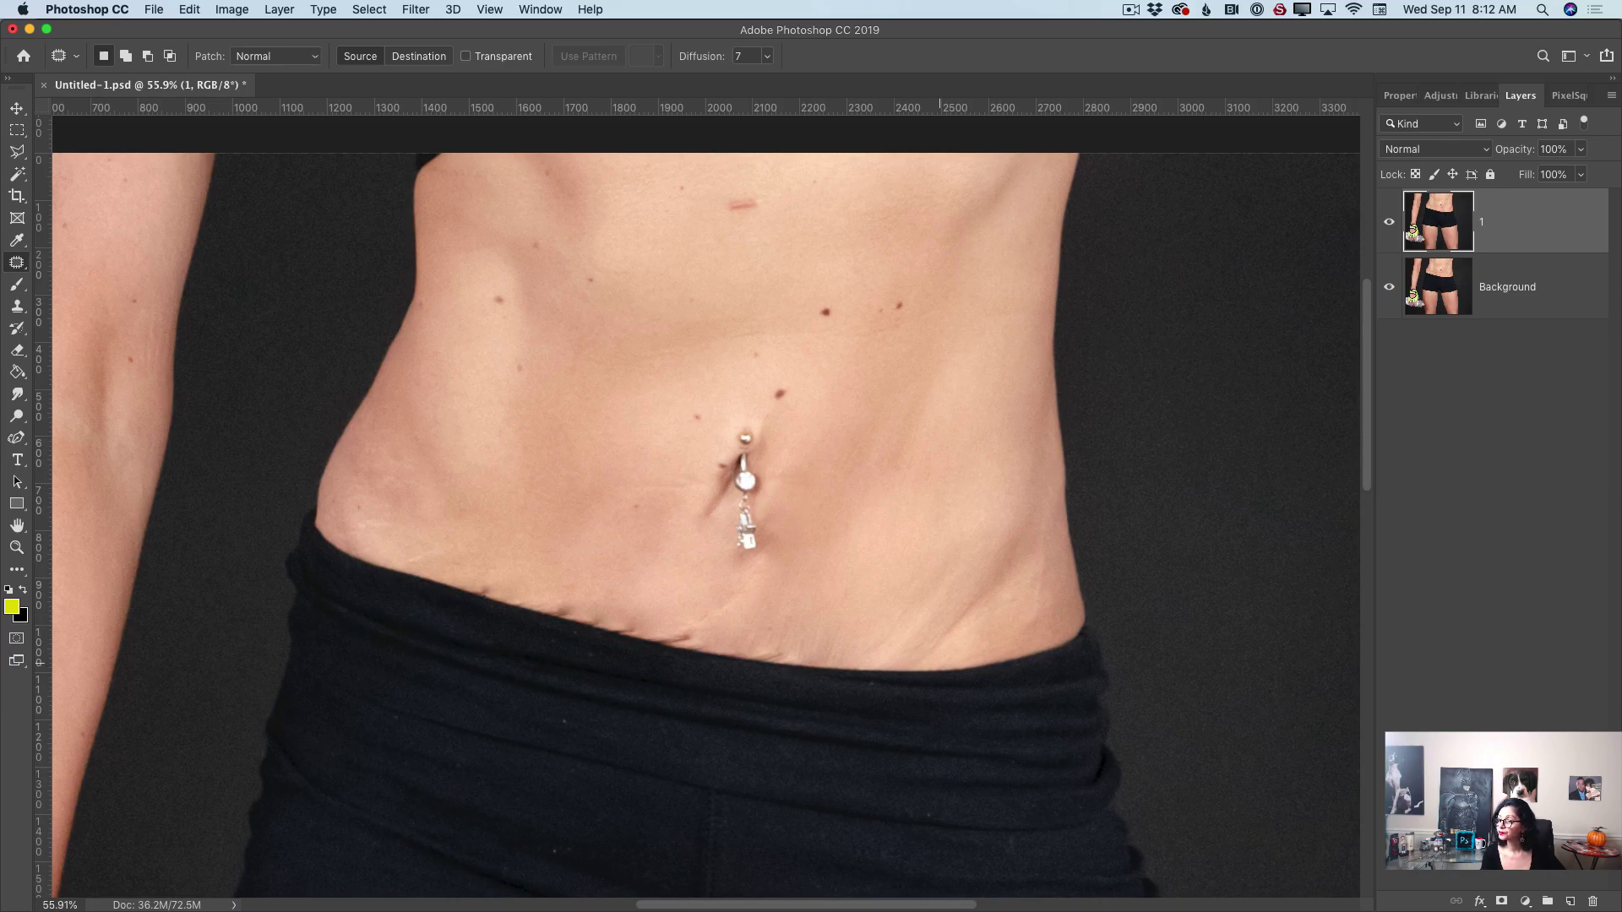
- Patch the two diagonal creases rising from the right part of the waistband with smooth skin directly above them
mouse_move(926, 665)
mouse_down()
mouse_move(951, 606)
mouse_move(980, 623)
mouse_move(938, 661)
mouse_up()
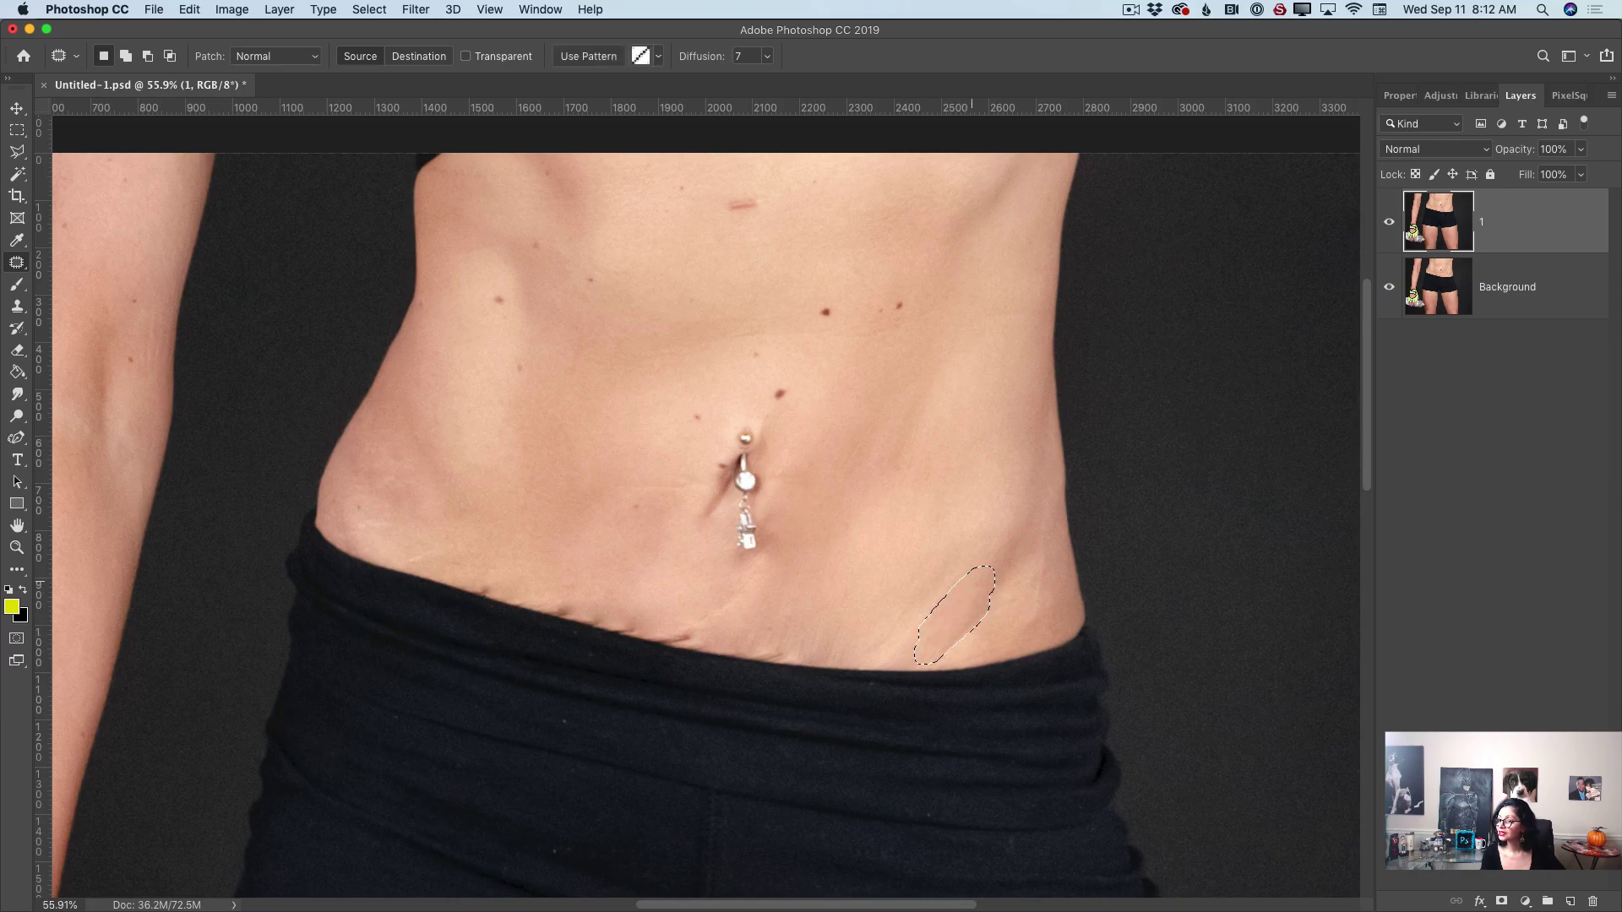
mouse_move(967, 603)
mouse_down()
mouse_move(990, 532)
mouse_move(980, 554)
mouse_up()
key(super+d)
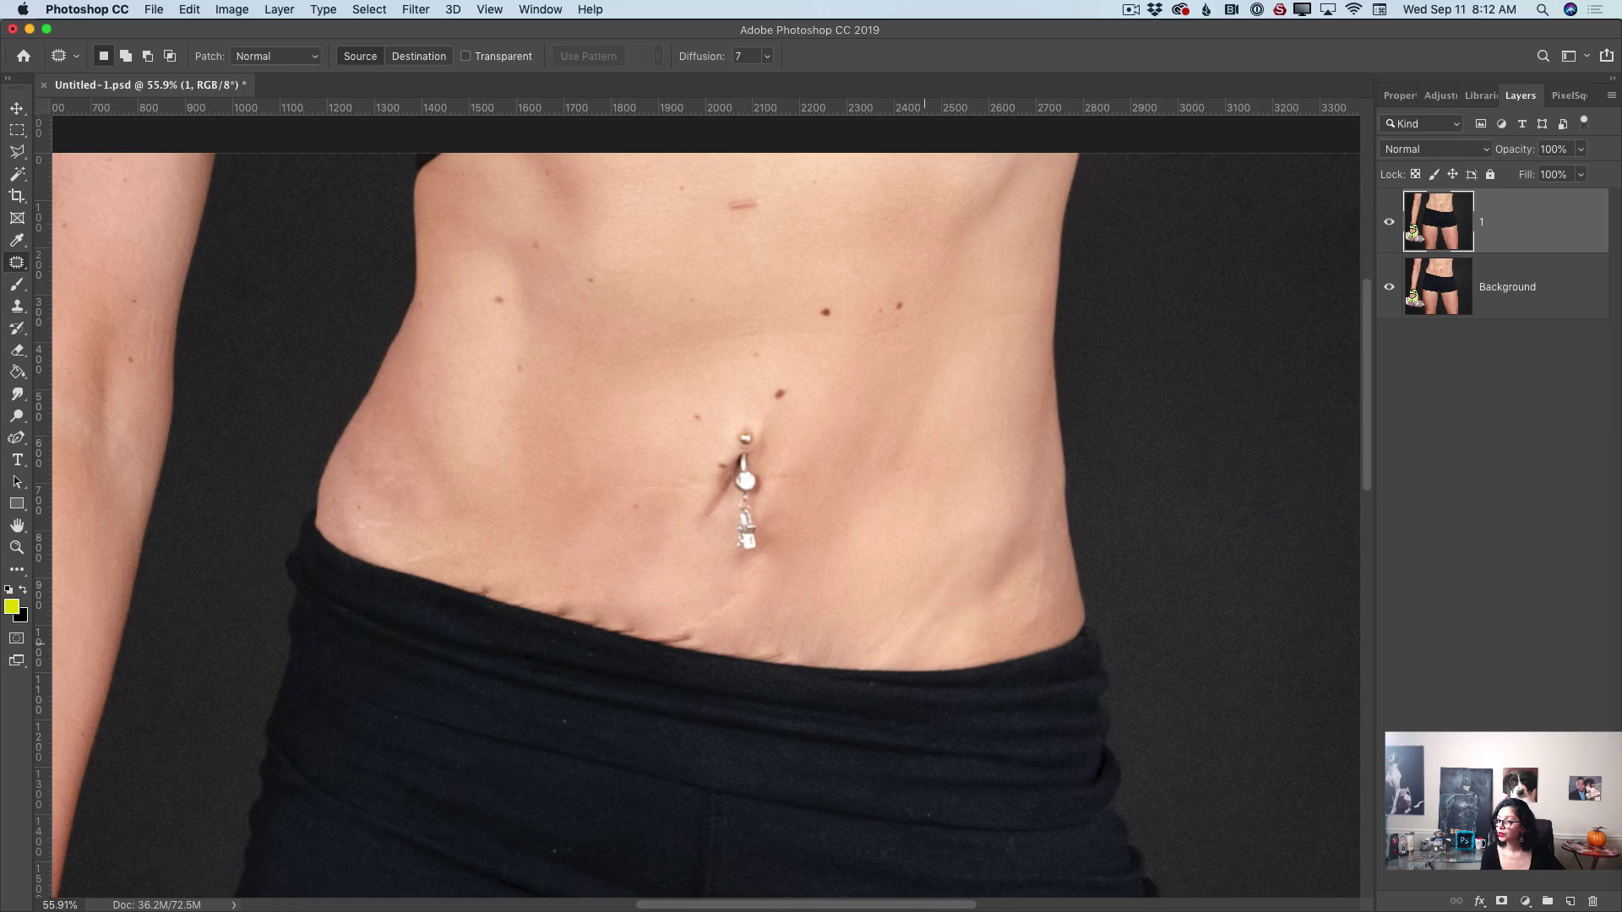
mouse_move(914, 657)
mouse_down()
mouse_move(896, 612)
mouse_move(967, 586)
mouse_move(915, 655)
mouse_up()
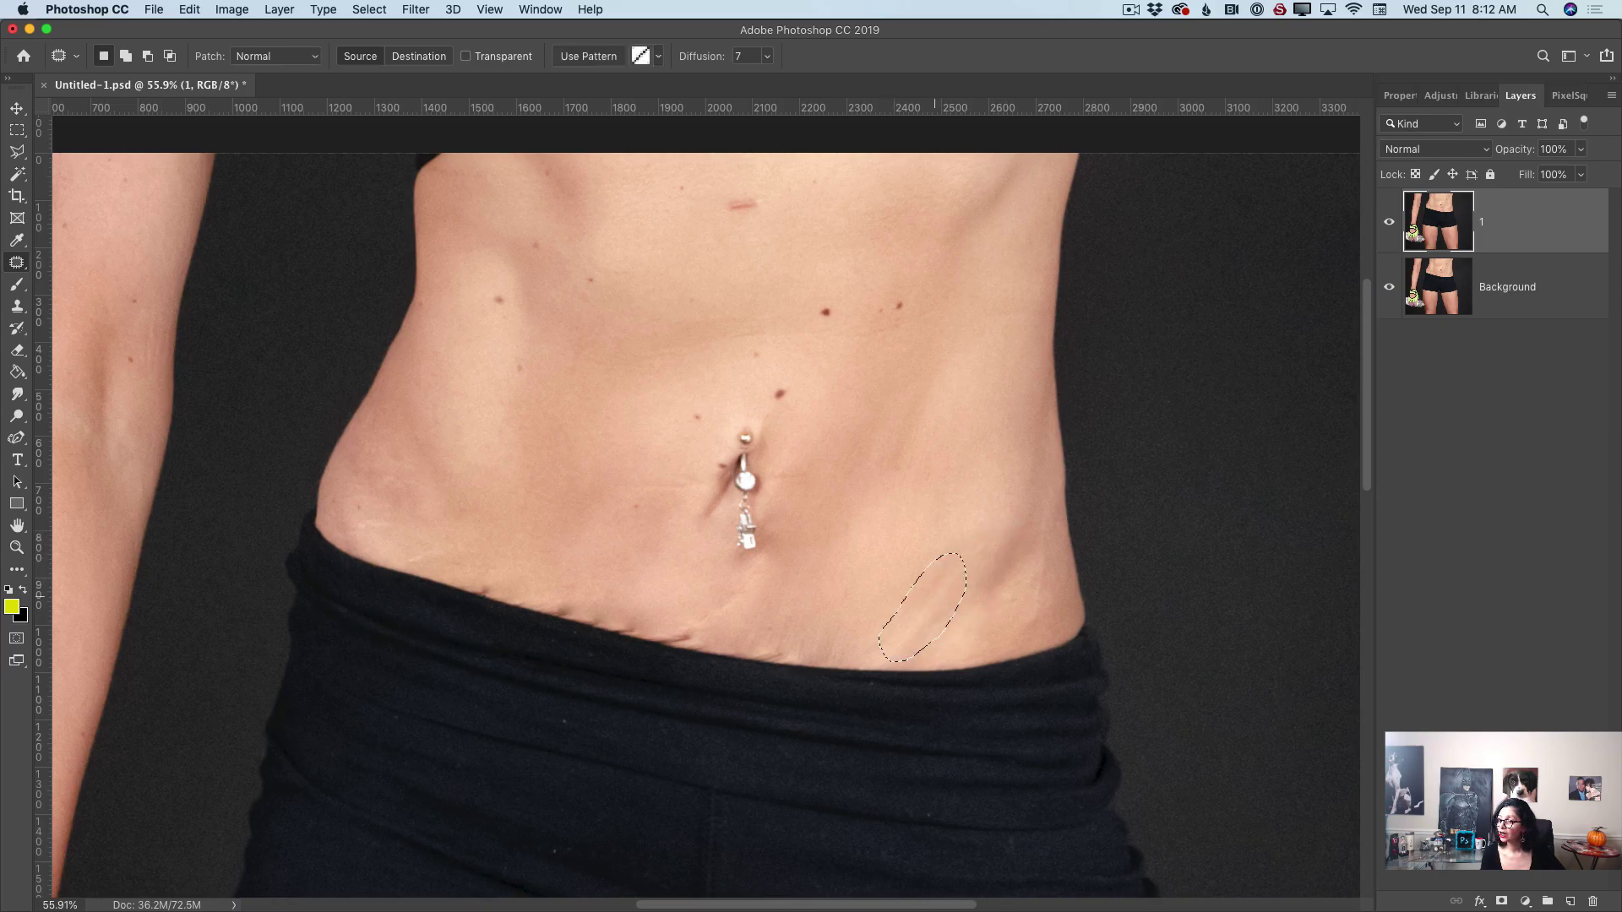
drag(934, 596, 933, 511)
key(super+d)
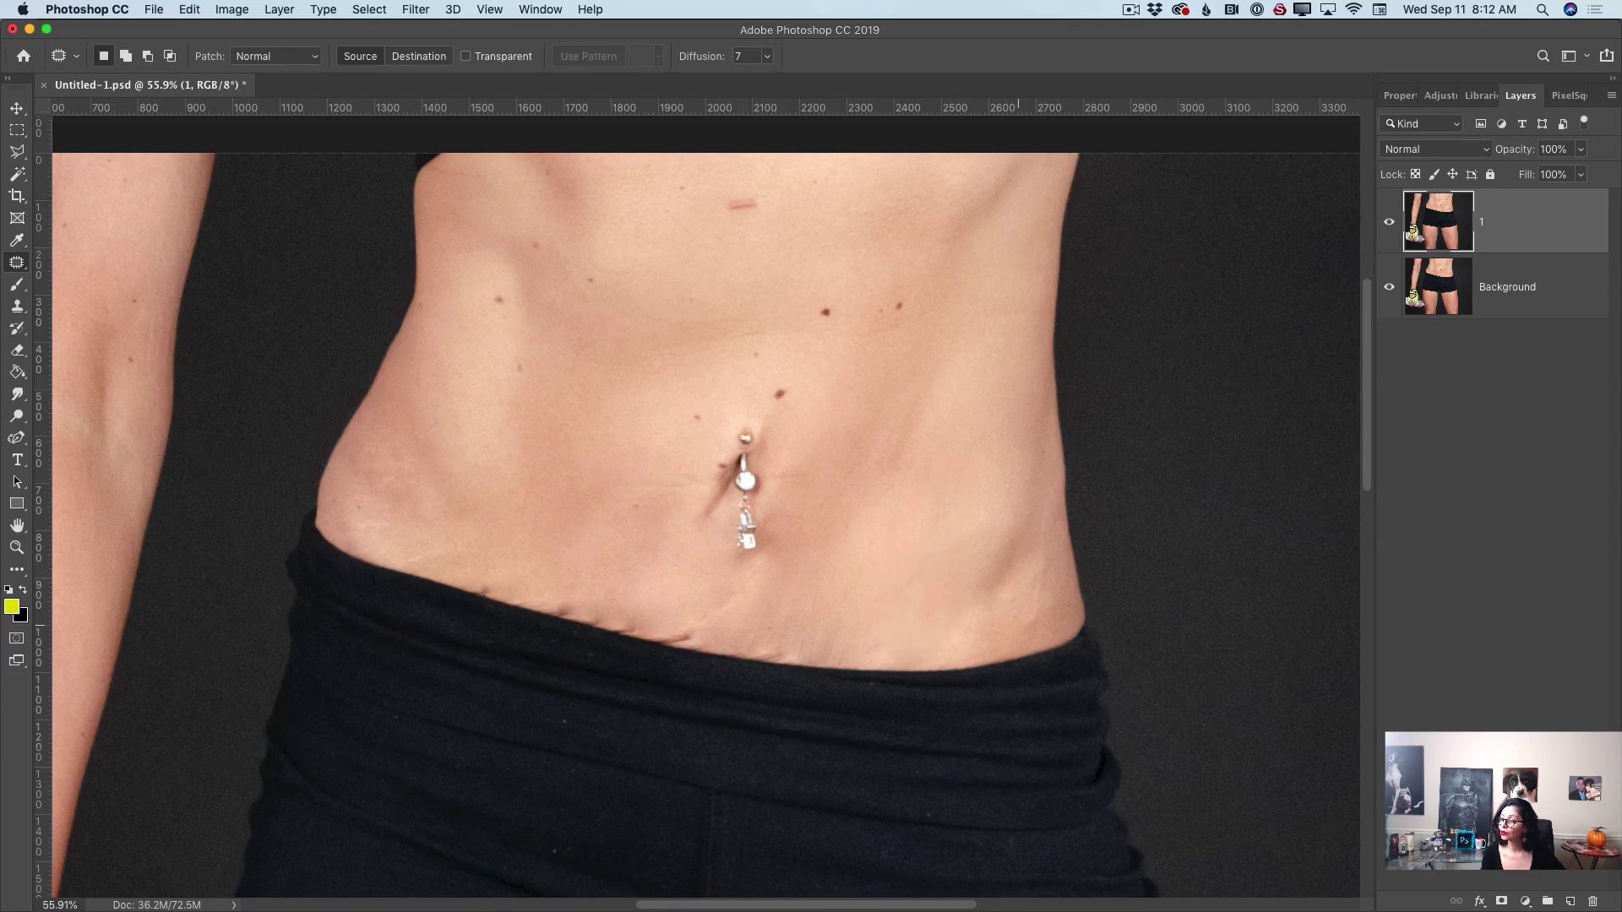
- Patch the leftover creases beside the right hip, and compare layer 1 with the original by toggling its visibility
mouse_move(1030, 634)
mouse_down()
mouse_move(1031, 588)
mouse_move(1055, 595)
mouse_move(1033, 636)
mouse_move(1055, 609)
mouse_move(1040, 588)
mouse_up()
key(super+d)
drag(1052, 576, 1056, 598)
key(super+d)
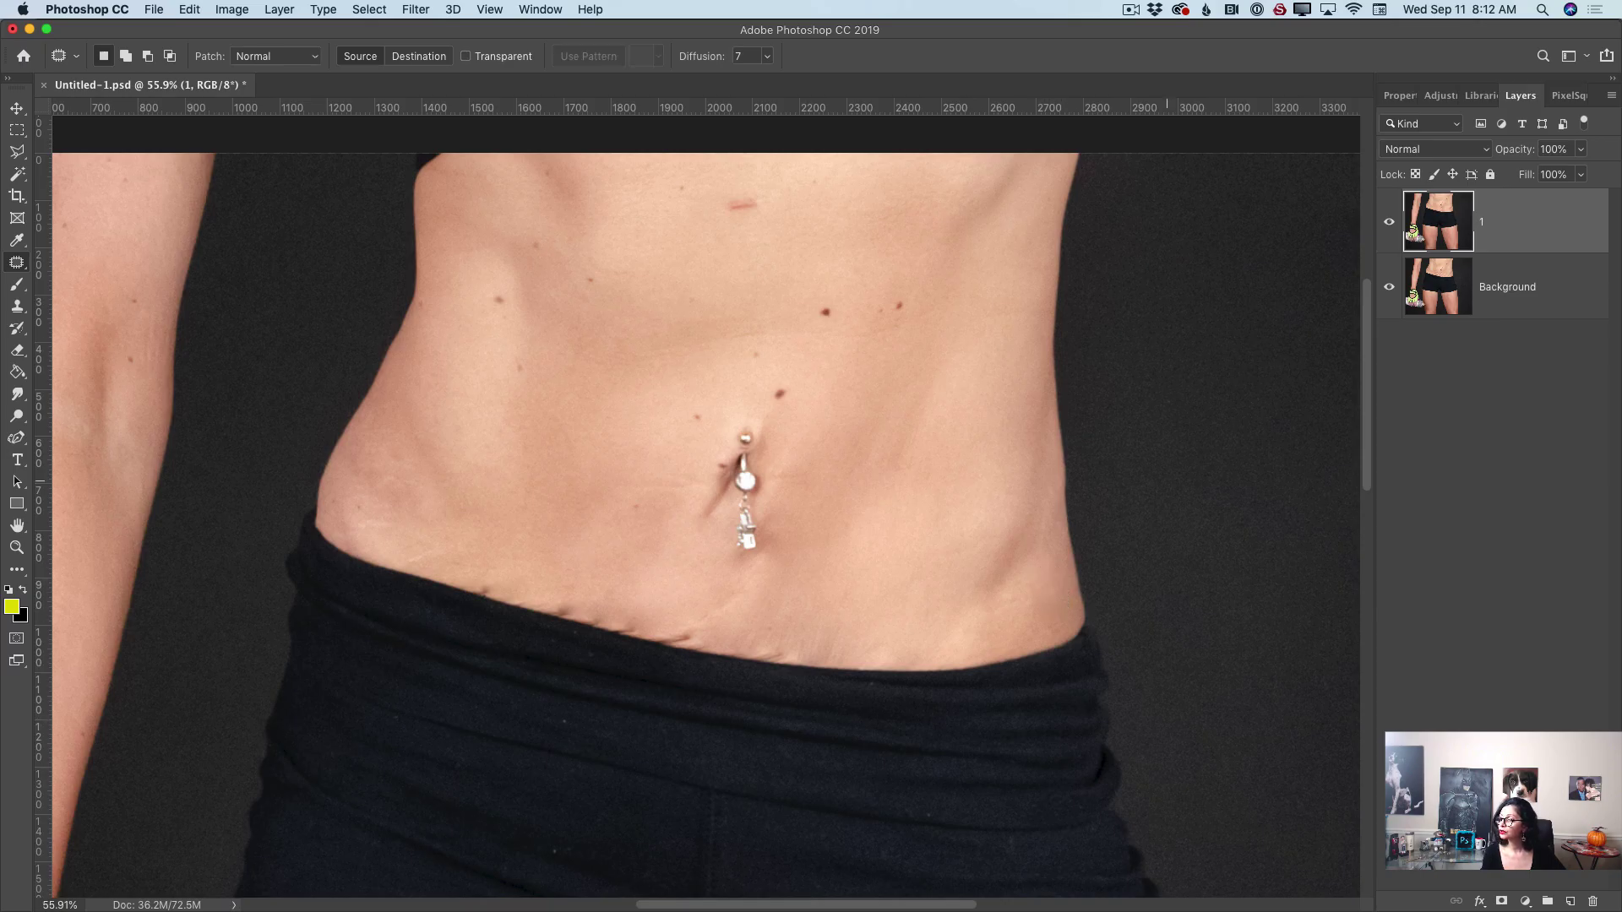
click(1389, 223)
click(1388, 223)
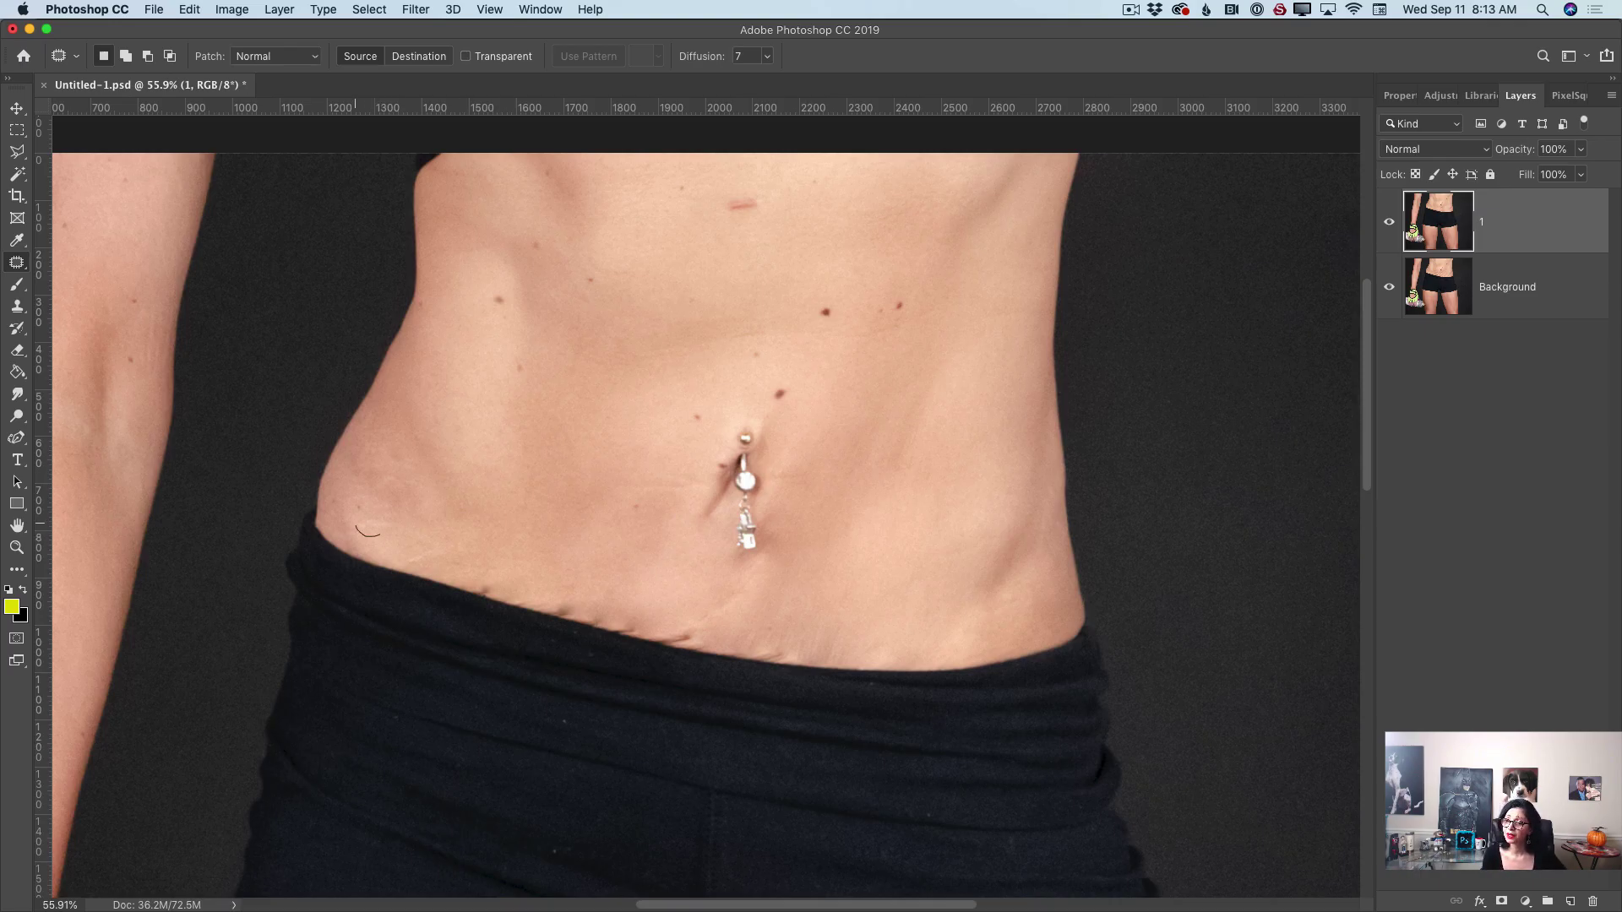
- Patch the light creases above the waistband at the left hip with neighbouring clean skin
mouse_move(354, 524)
mouse_down()
mouse_move(468, 527)
mouse_move(408, 541)
mouse_move(458, 570)
mouse_move(487, 531)
mouse_up()
key(super+d)
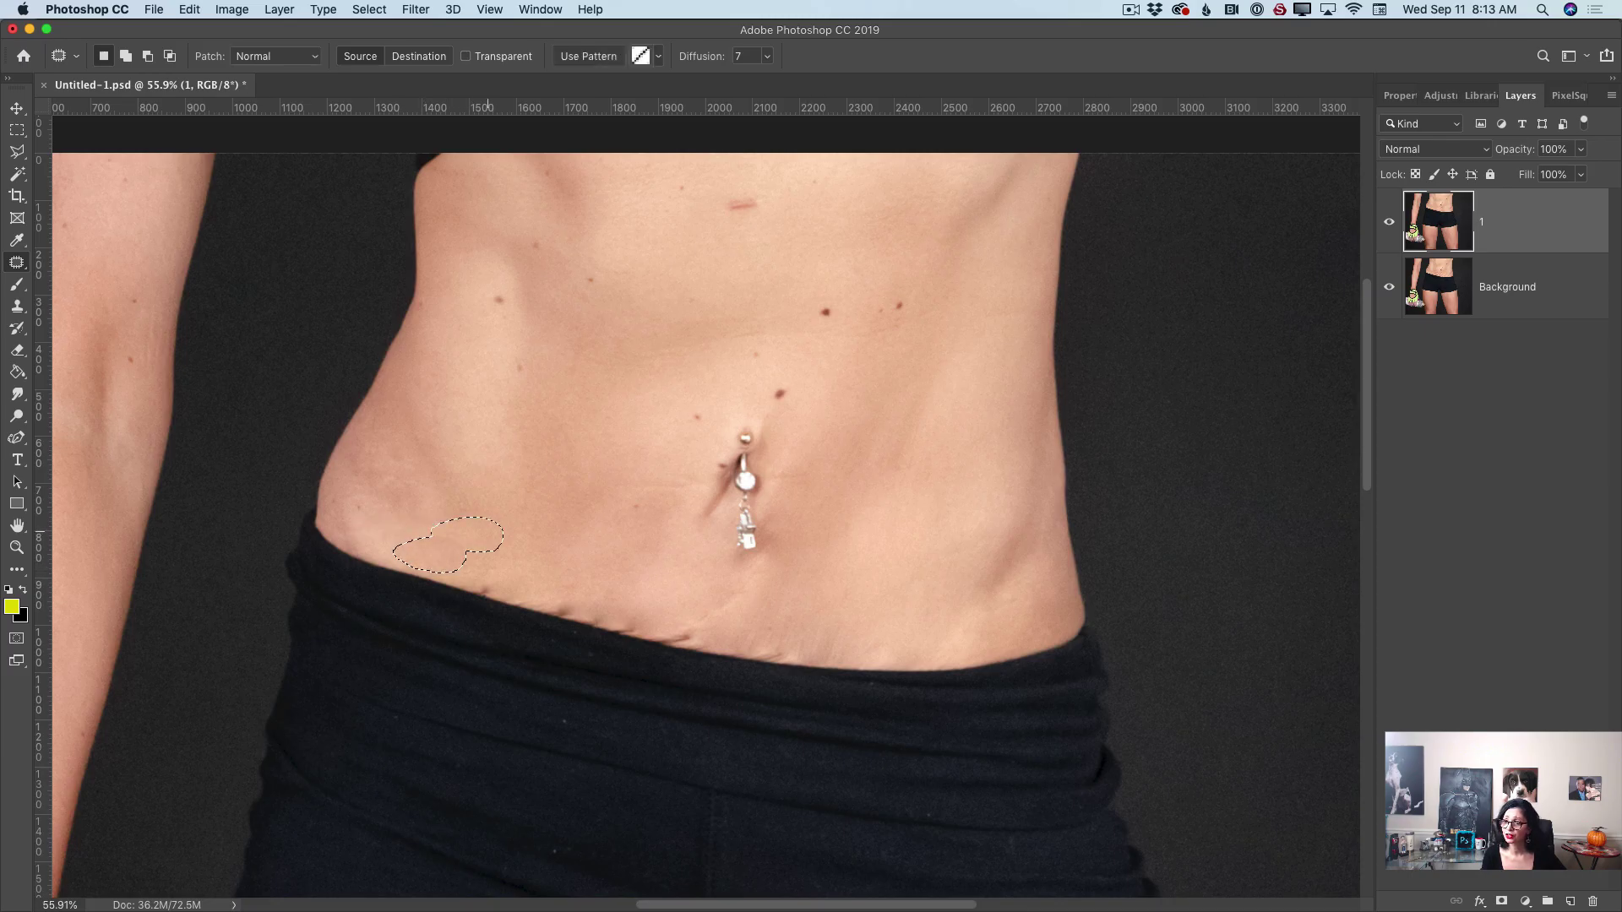
key(super+d)
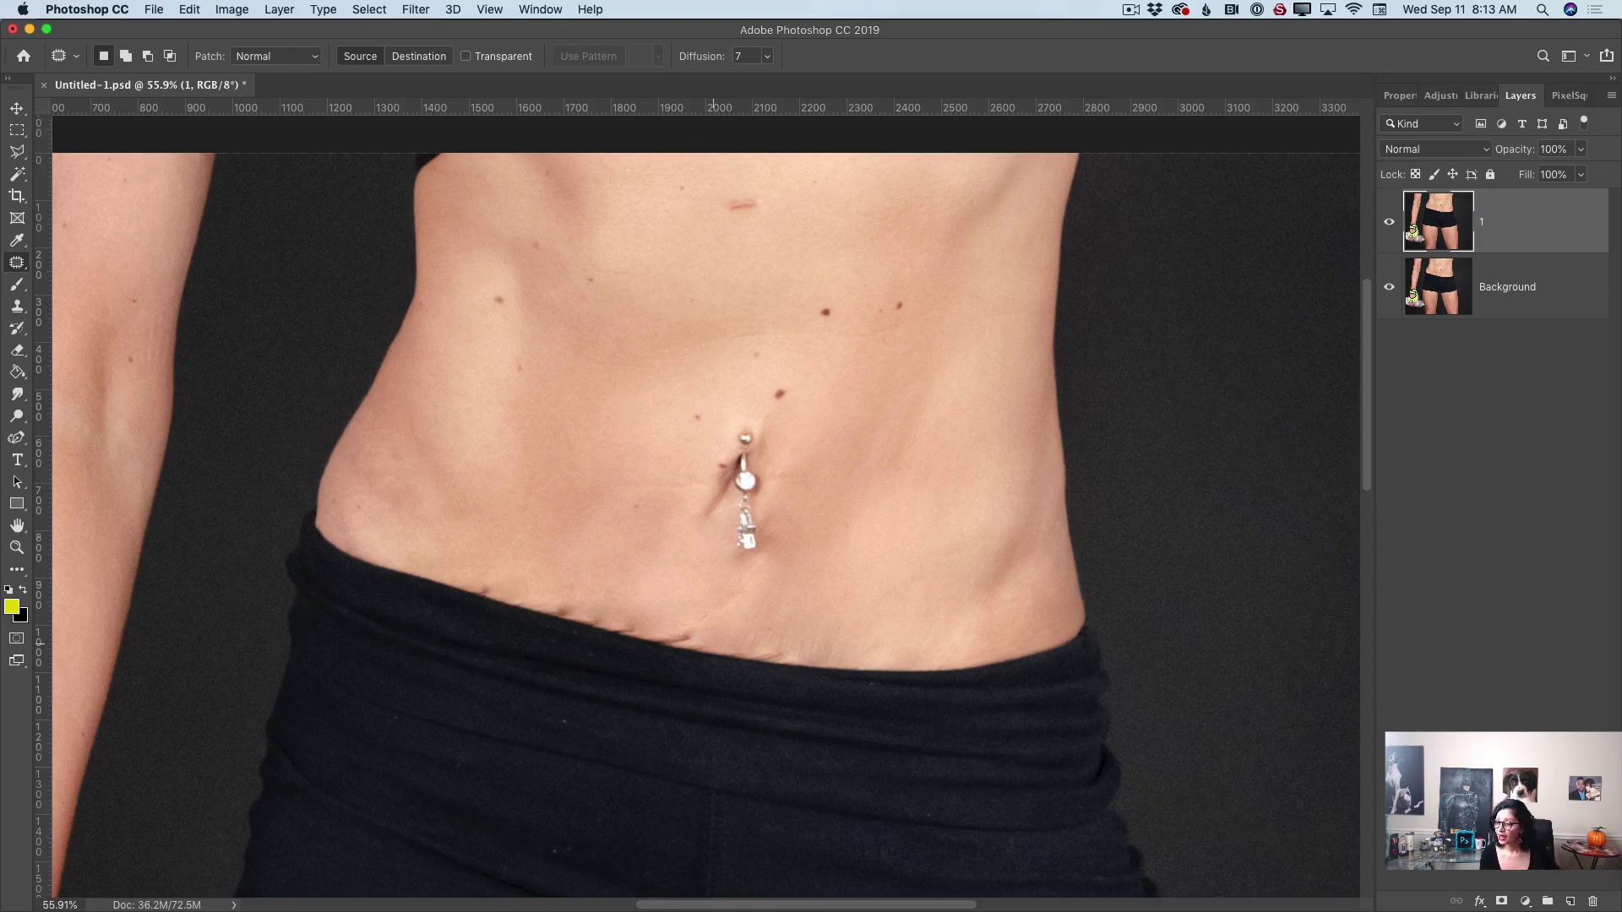
- Patch the faint line above the waistband and the shadowed spot directly beneath the navel jewelry
drag(738, 620, 723, 628)
drag(717, 605, 762, 586)
key(super+d)
drag(758, 568, 788, 564)
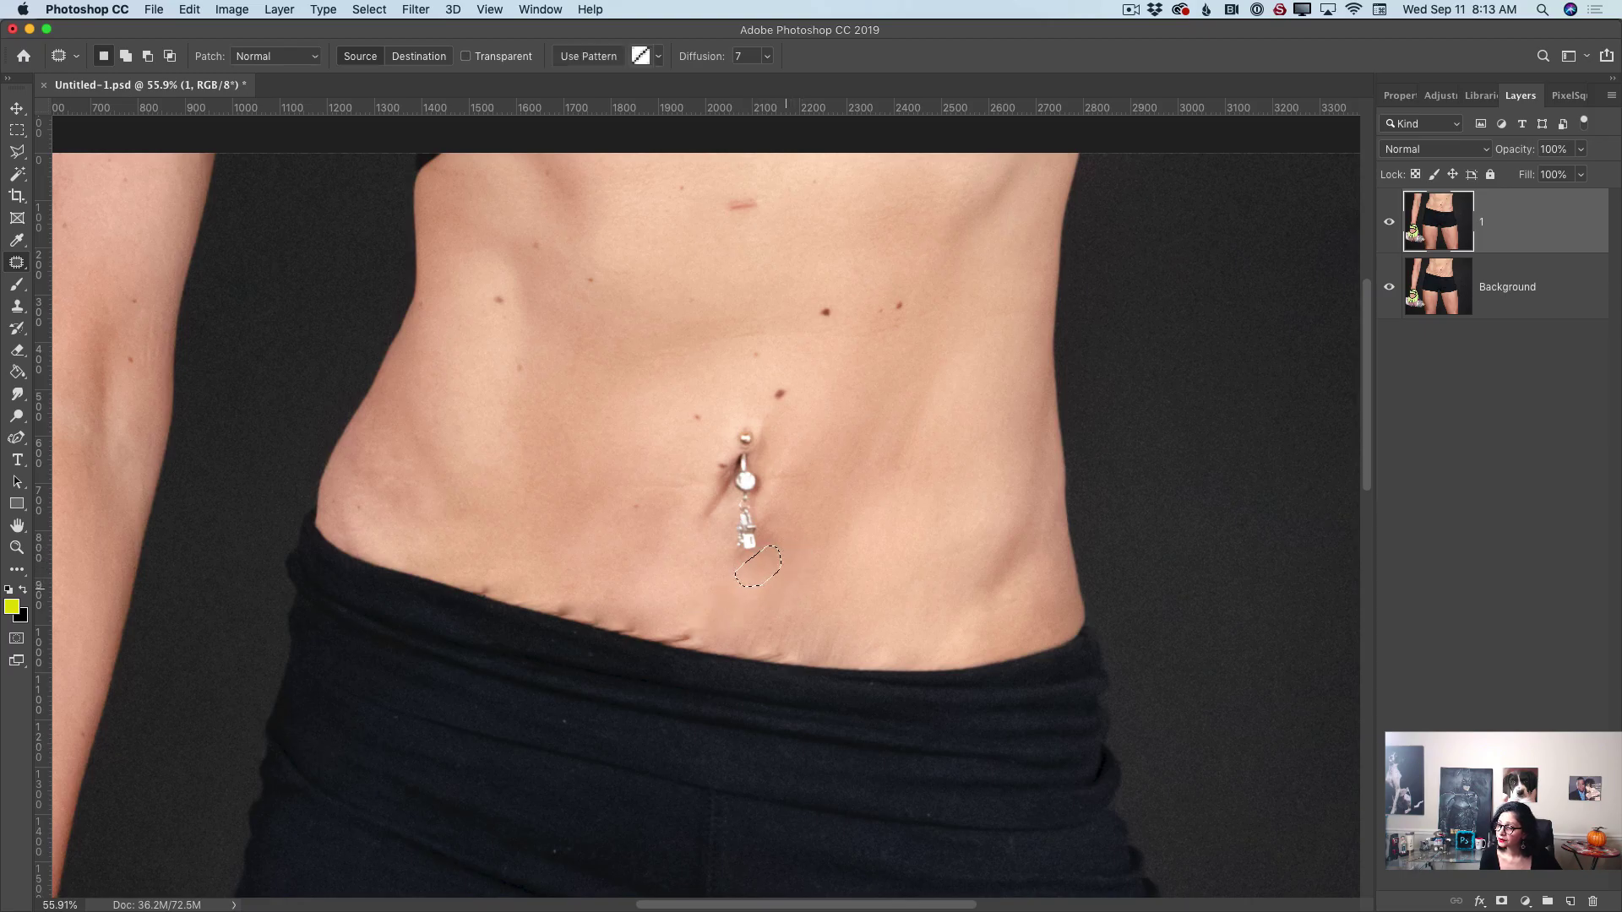
key(super+d)
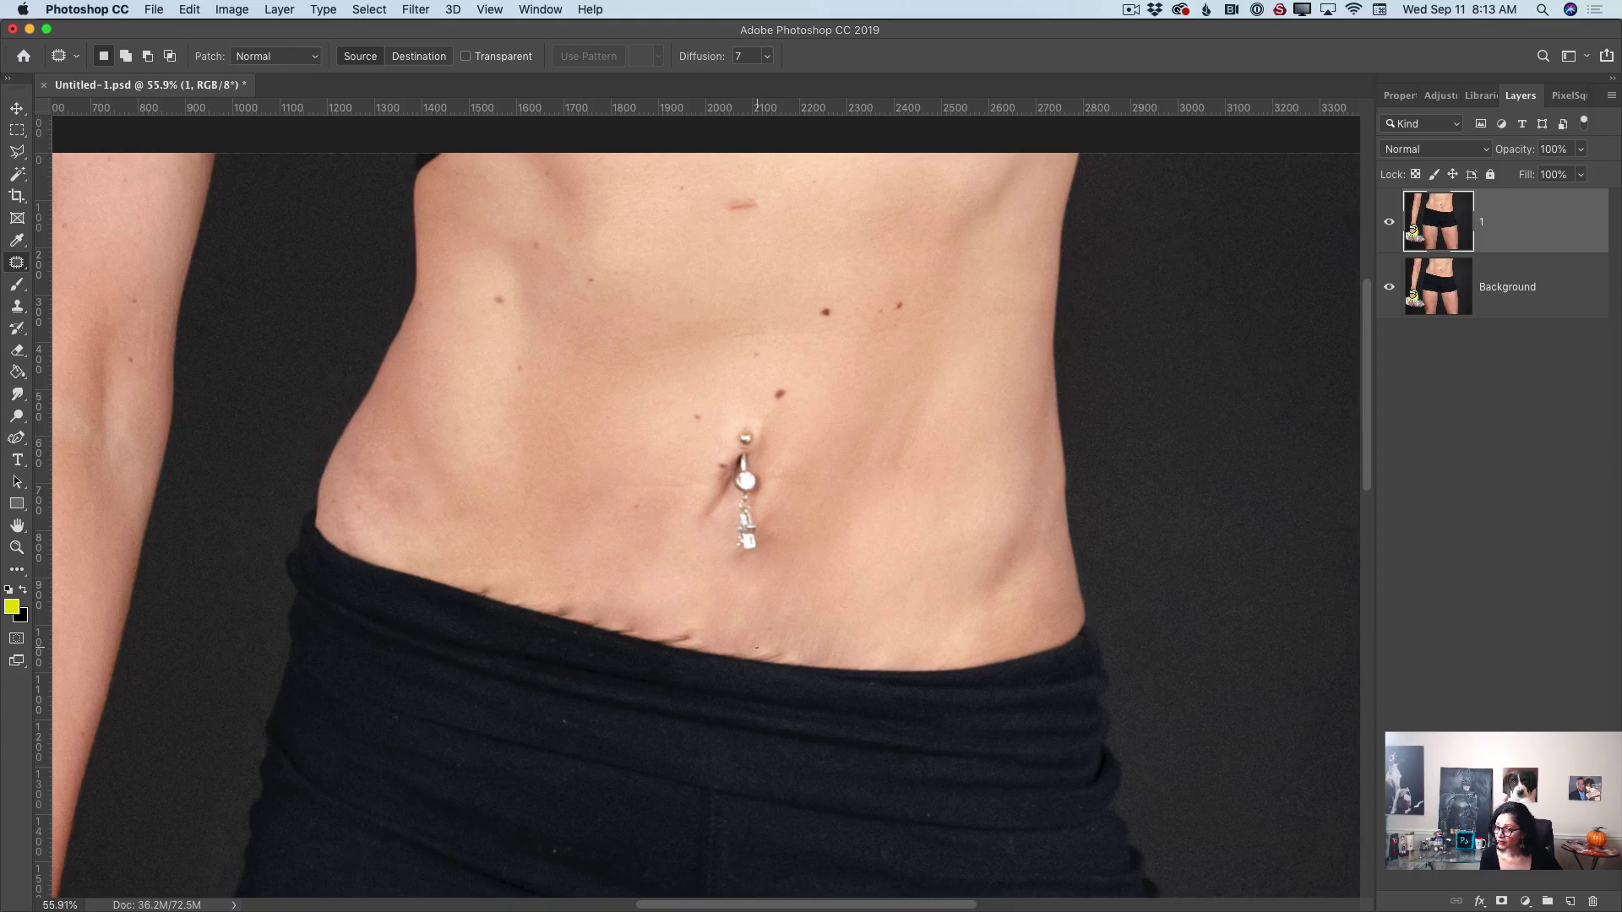
- Even out the skin between the navel jewelry and the waistband with small patches of clean skin from the upper right
mouse_move(758, 648)
mouse_down()
mouse_move(765, 599)
mouse_move(798, 575)
mouse_move(736, 616)
mouse_up()
key(super+d)
drag(762, 598, 794, 572)
key(super+d)
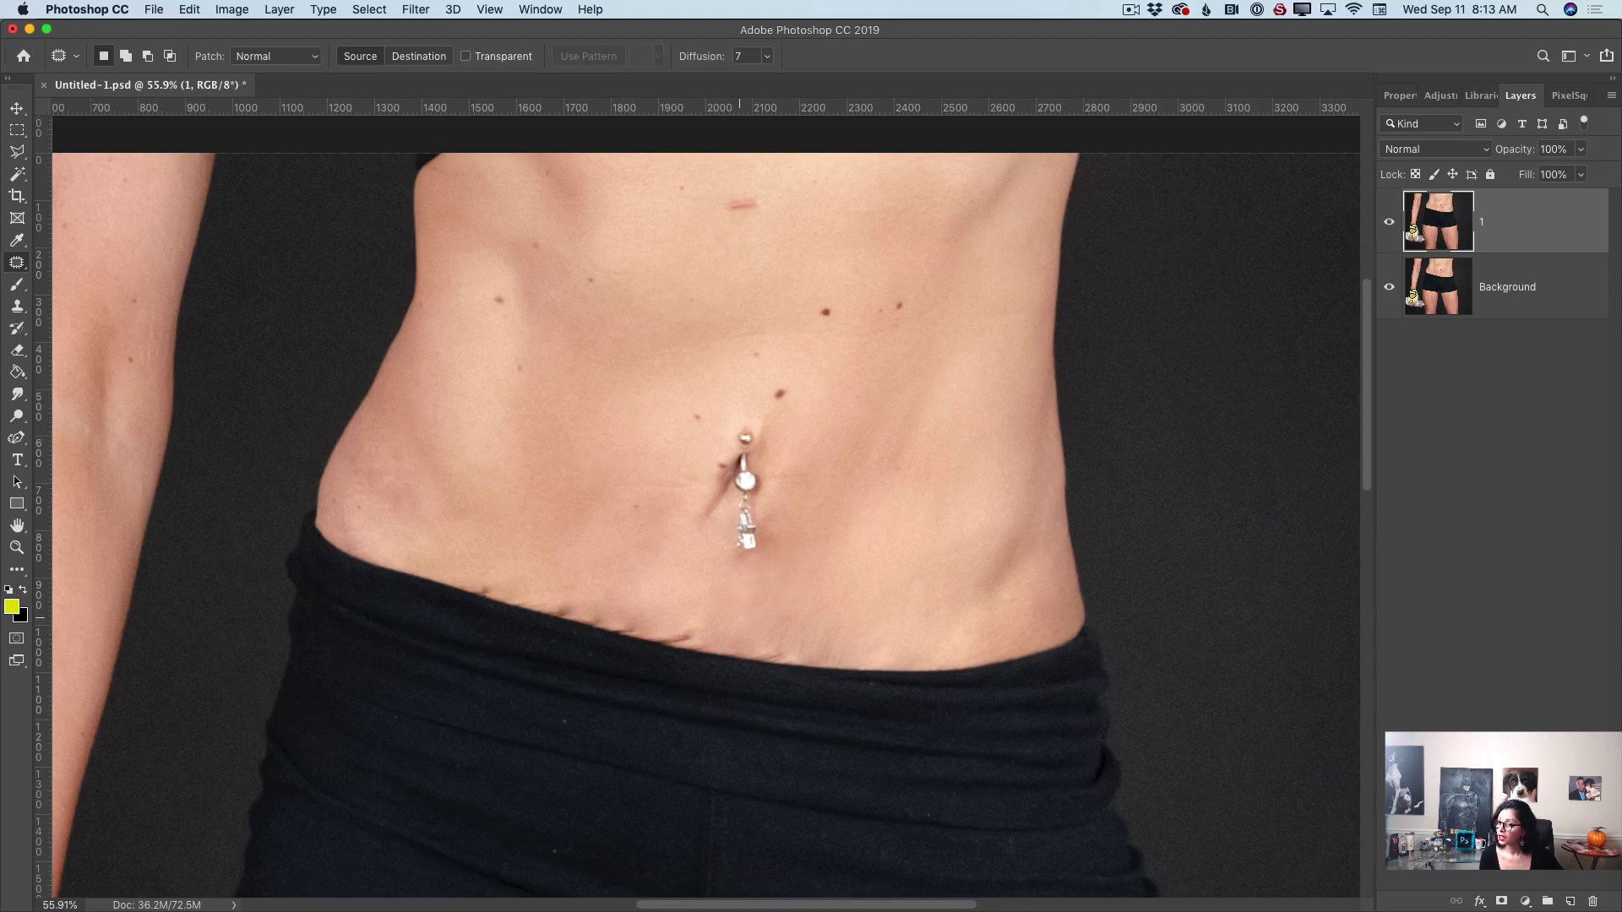
drag(740, 632, 789, 550)
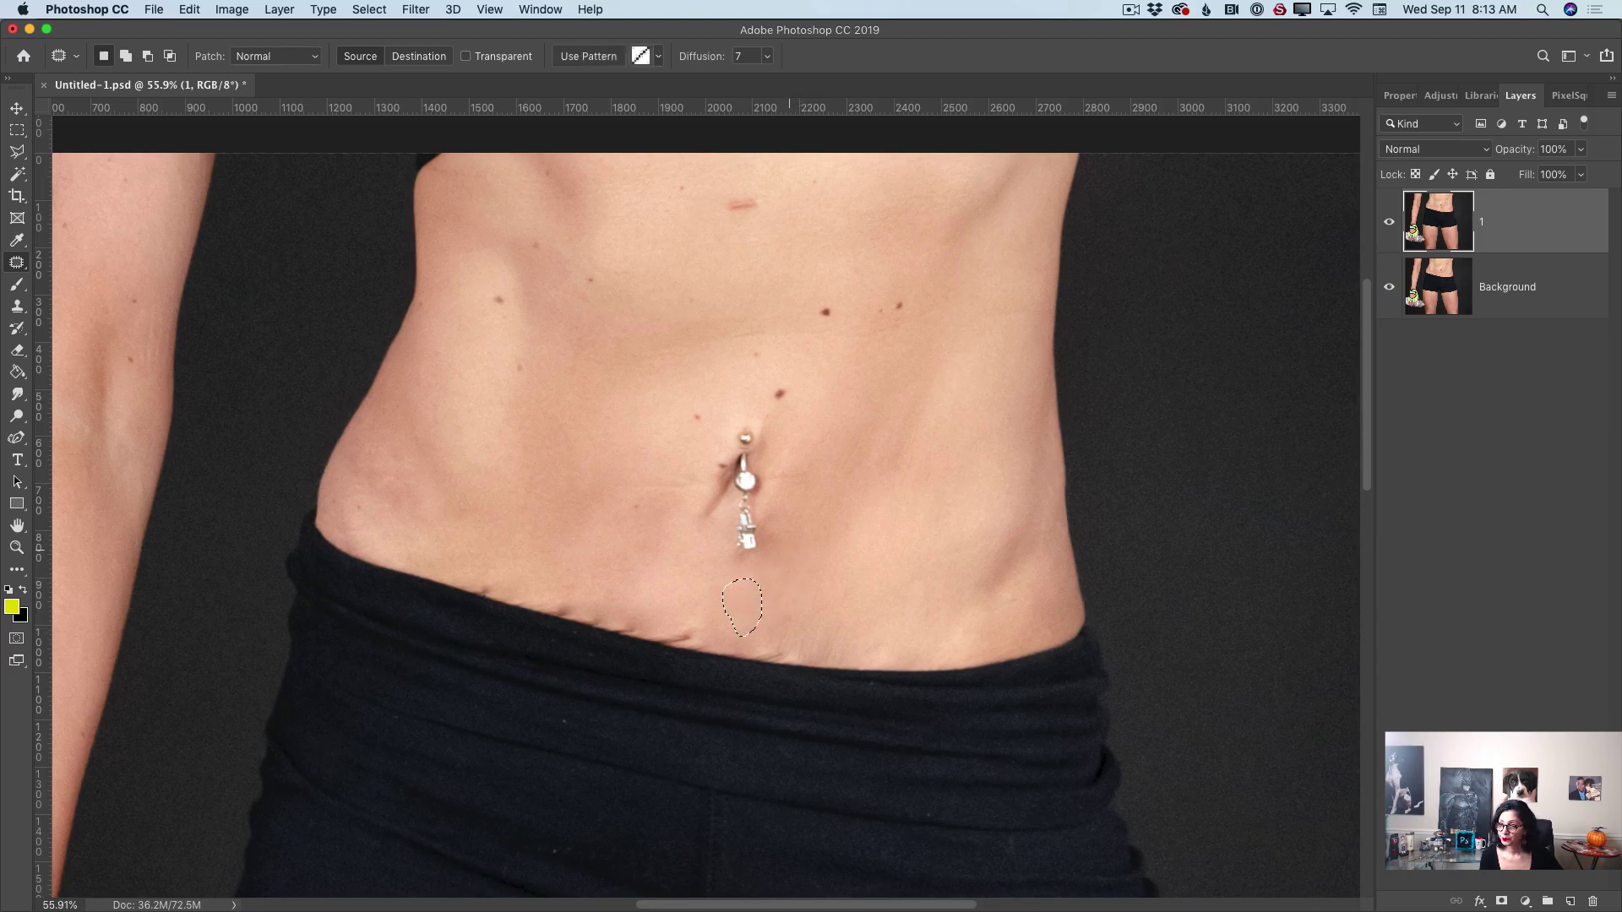
key(super+d)
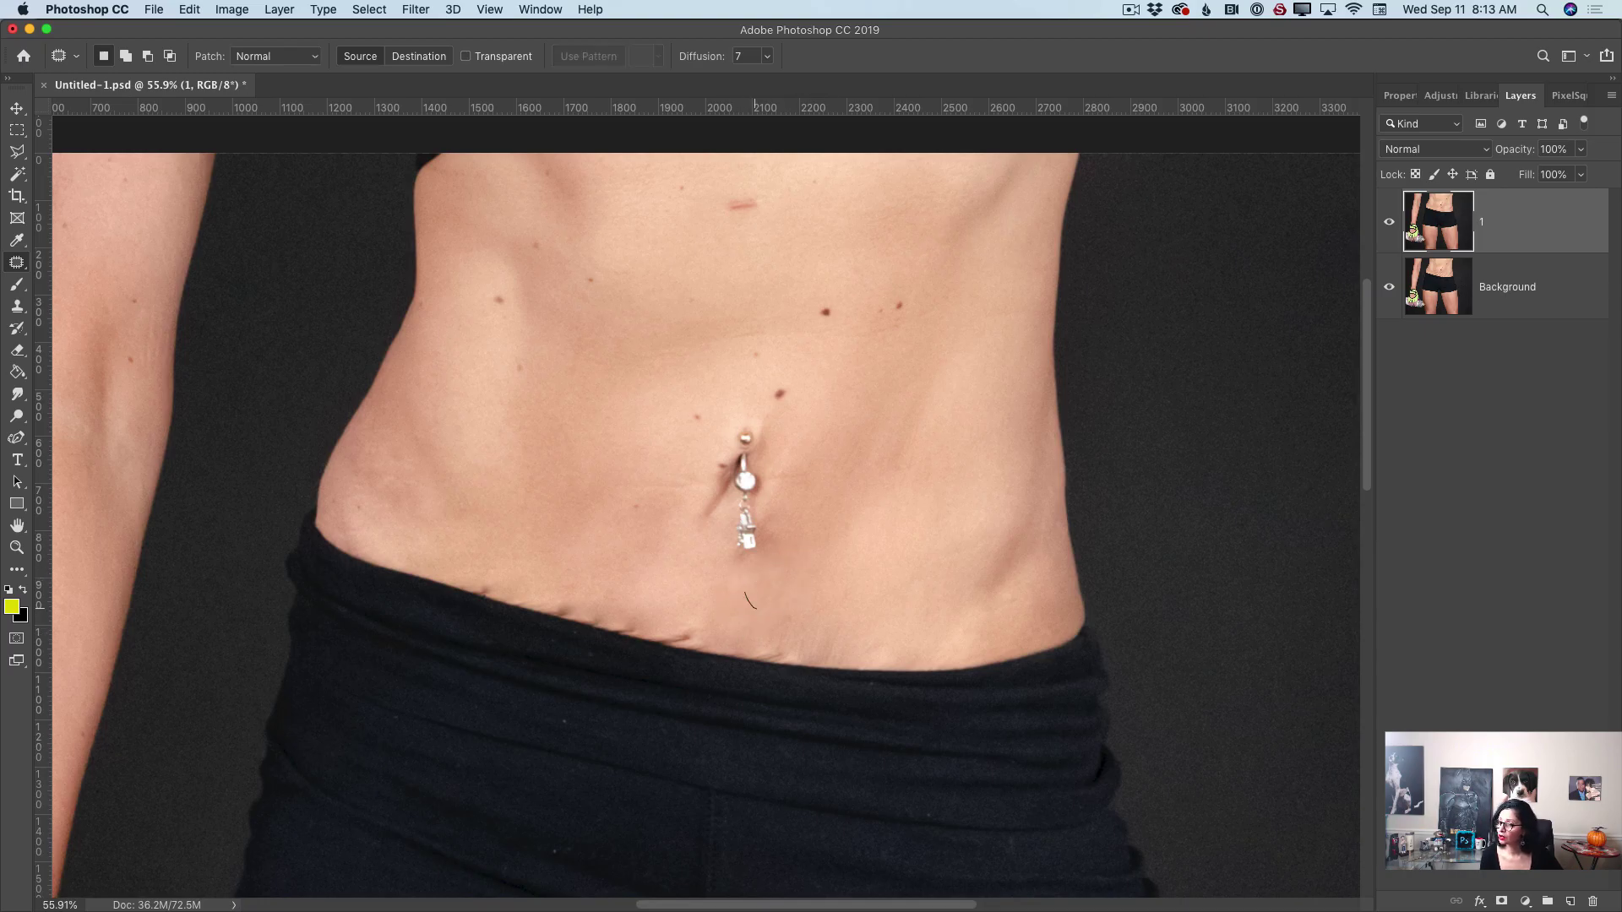
- Patch the two small uneven areas below and right of the navel jewelry with smooth skin just above them
drag(784, 601, 757, 608)
drag(766, 590, 788, 562)
key(super+d)
drag(800, 628, 786, 587)
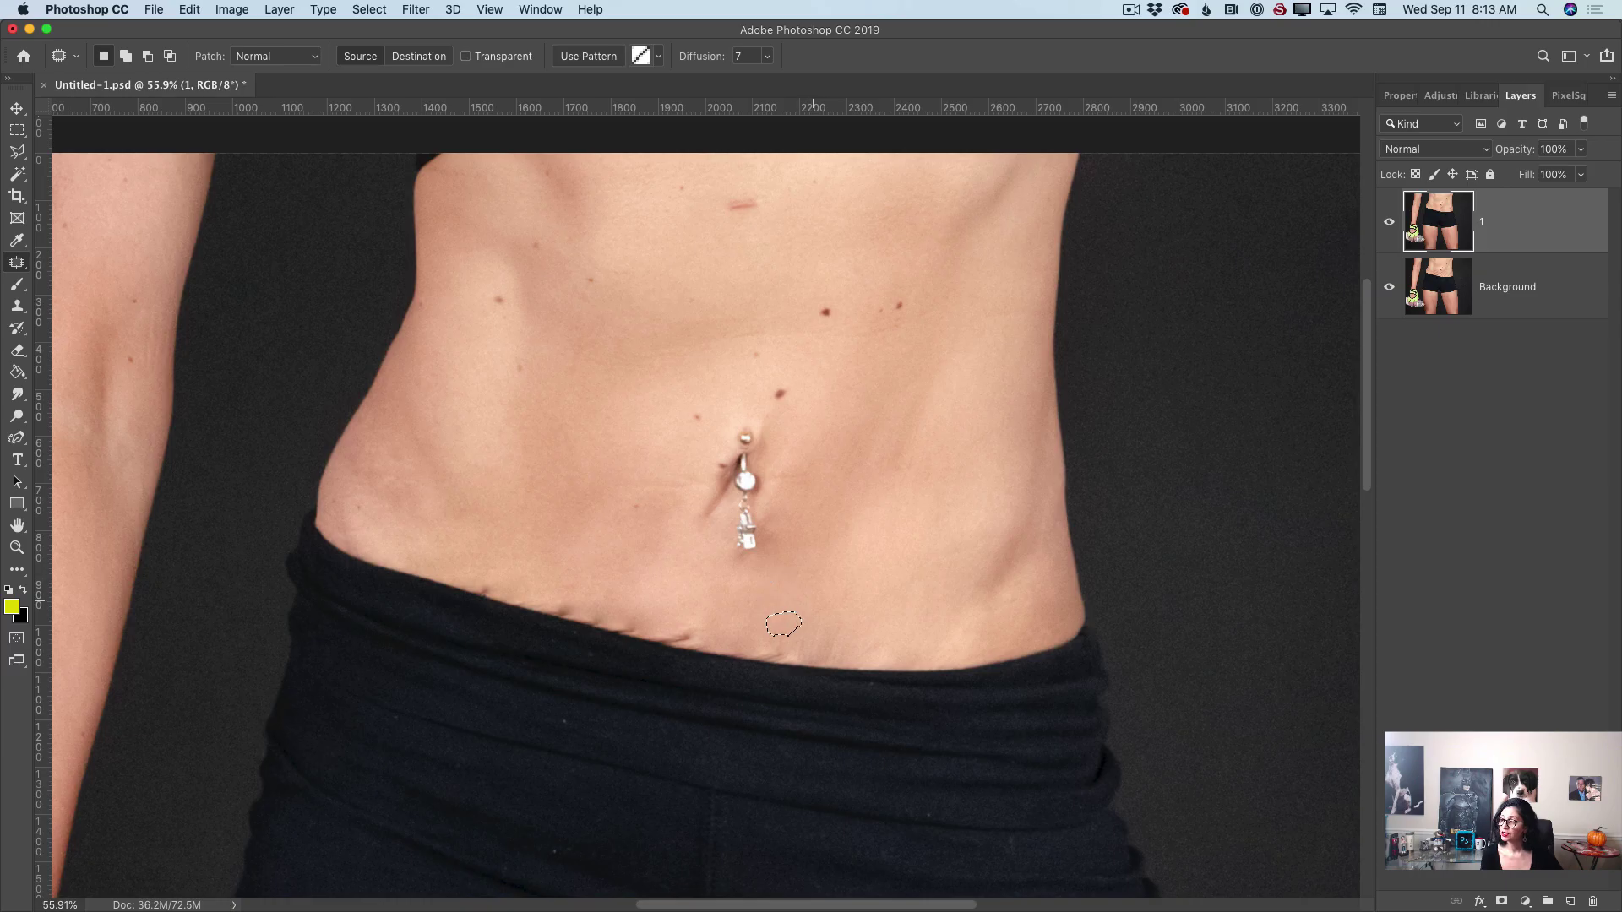
key(super+d)
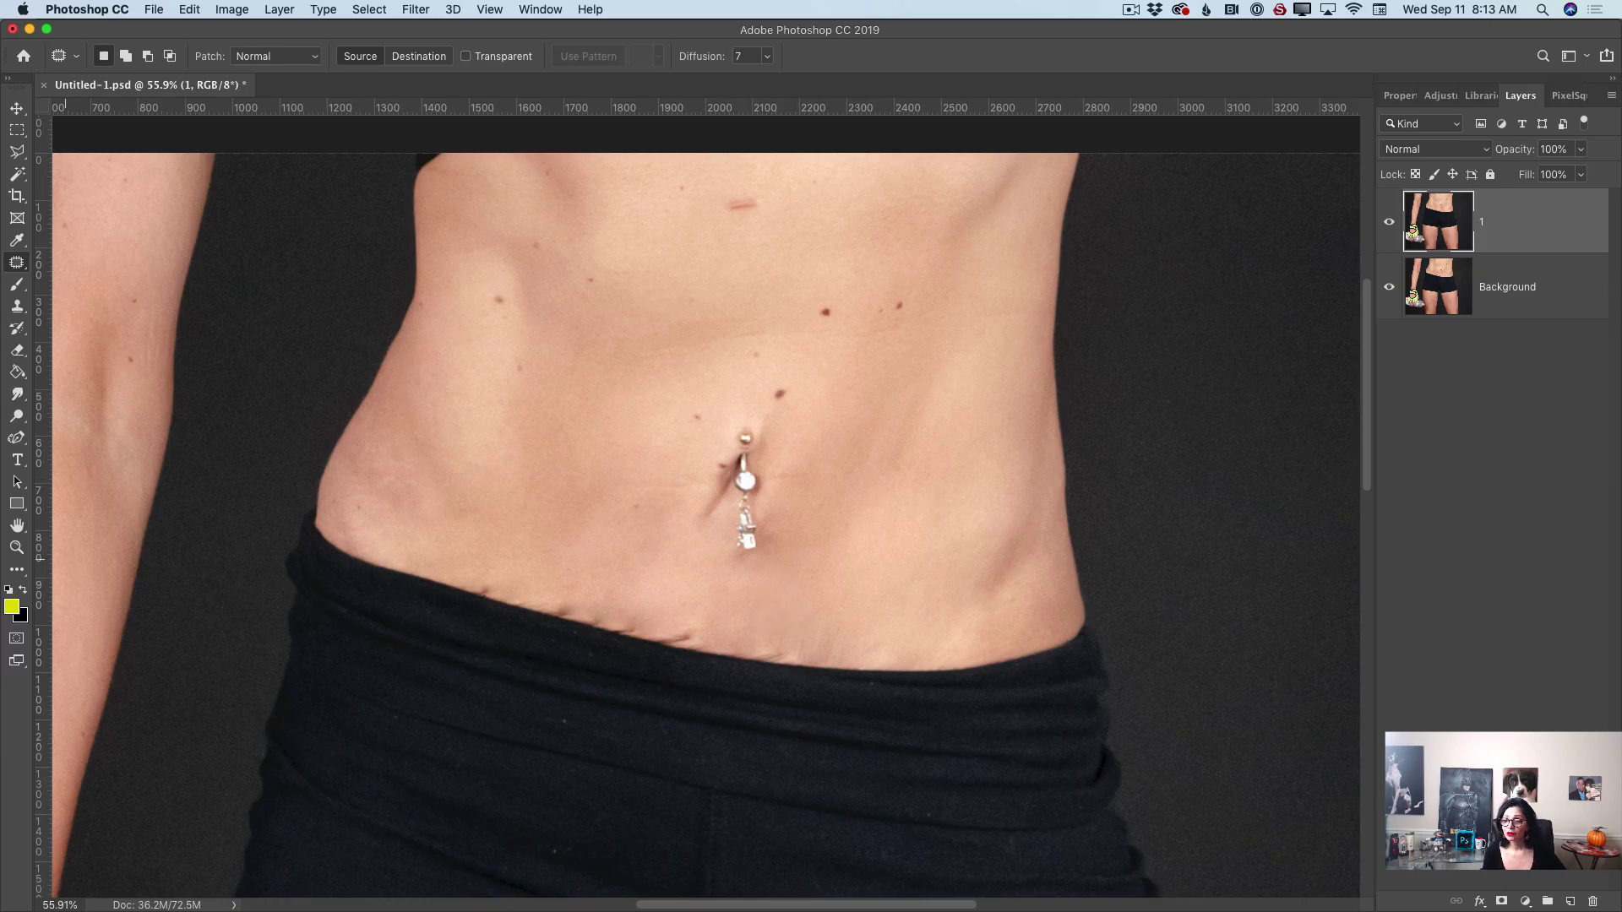
- Activate the Patch tool in Normal, Source mode for the creases along the waistband edge
key(z)
drag(661, 617, 685, 659)
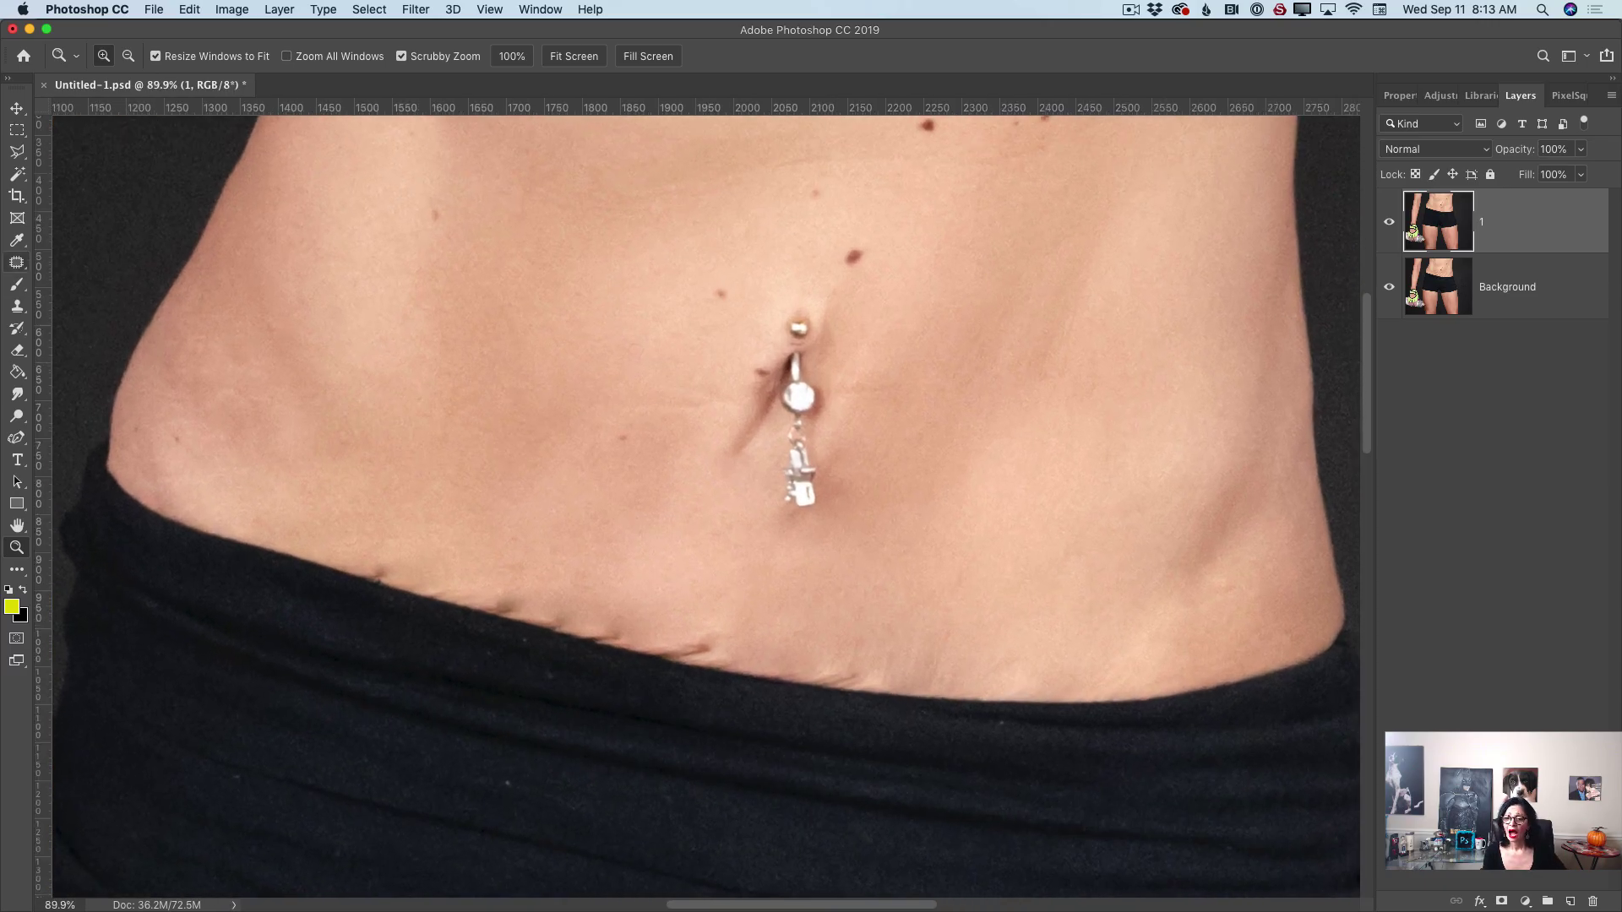
click(17, 263)
click(123, 260)
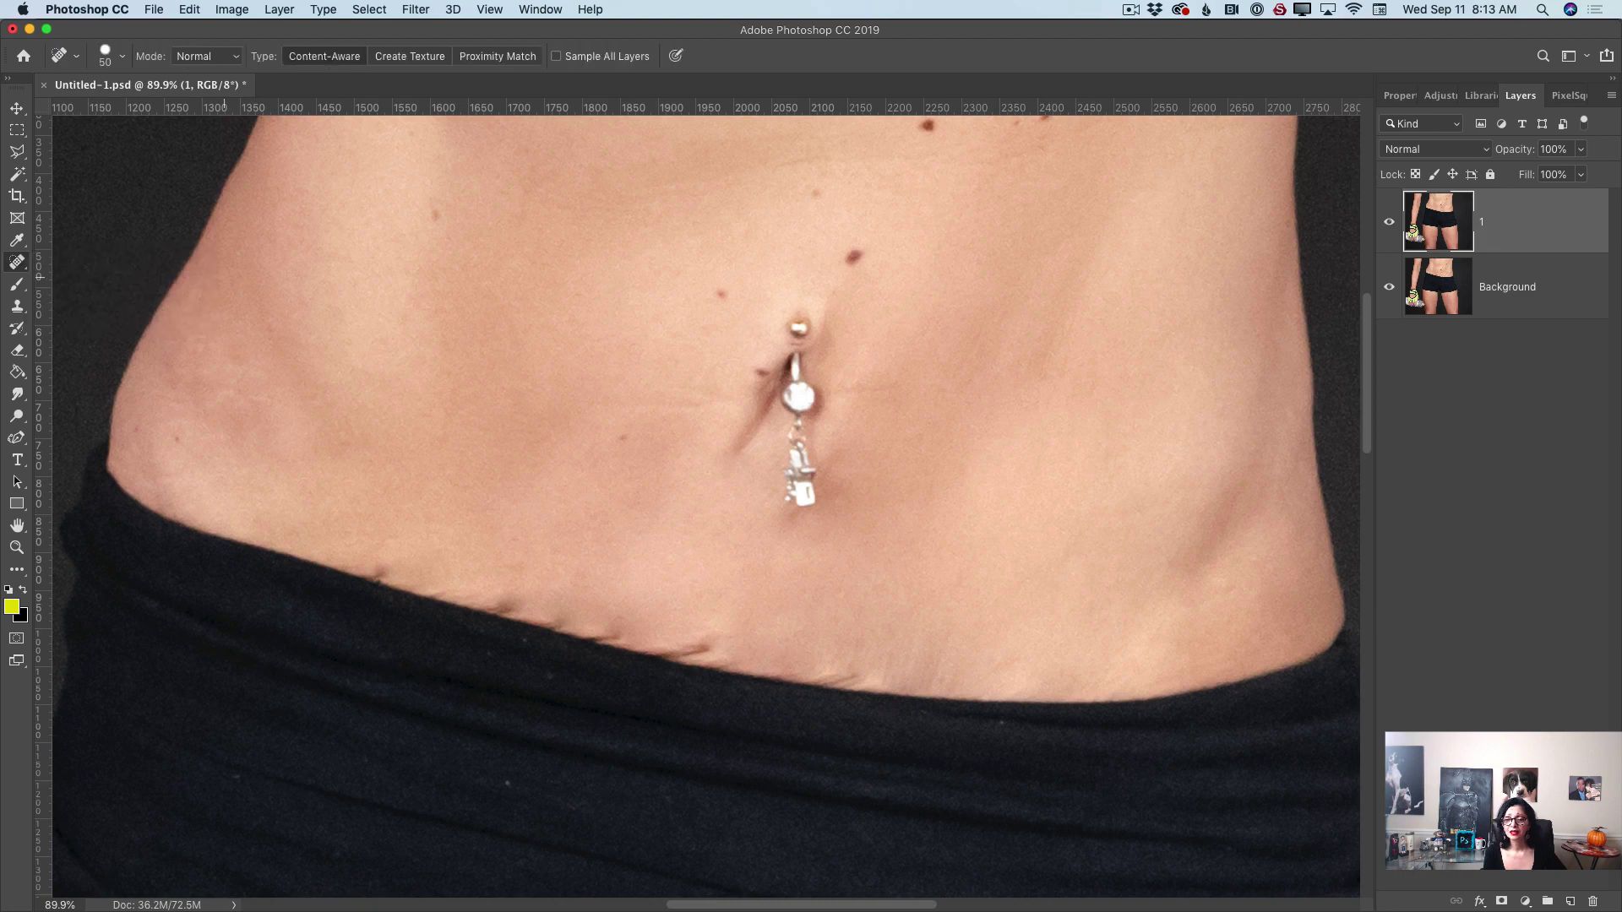
click(17, 263)
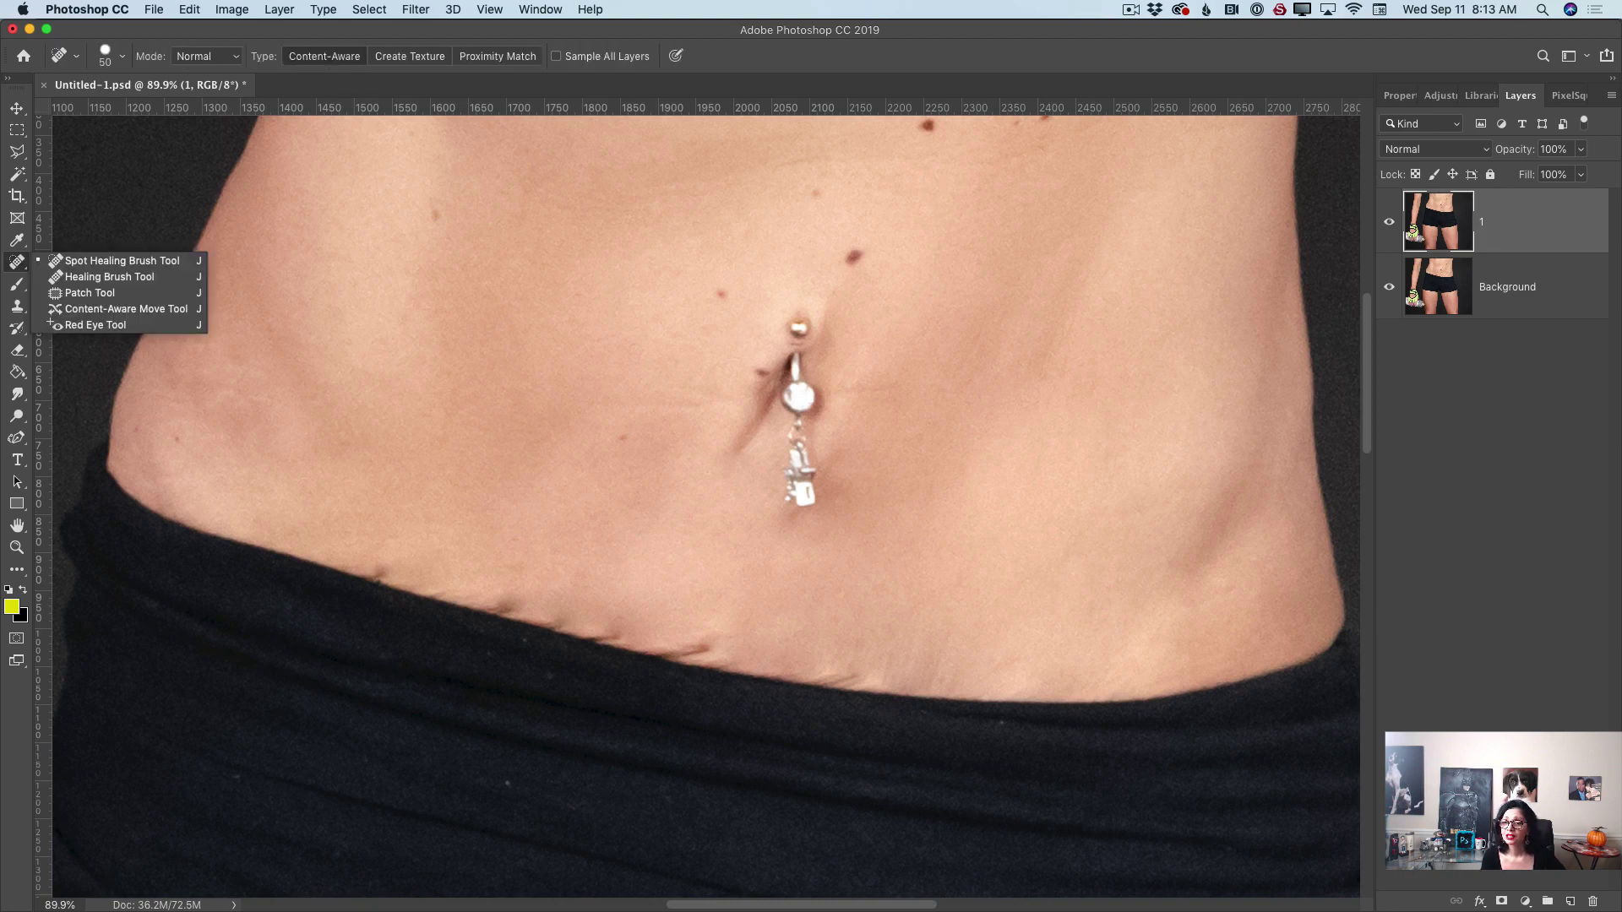
click(149, 292)
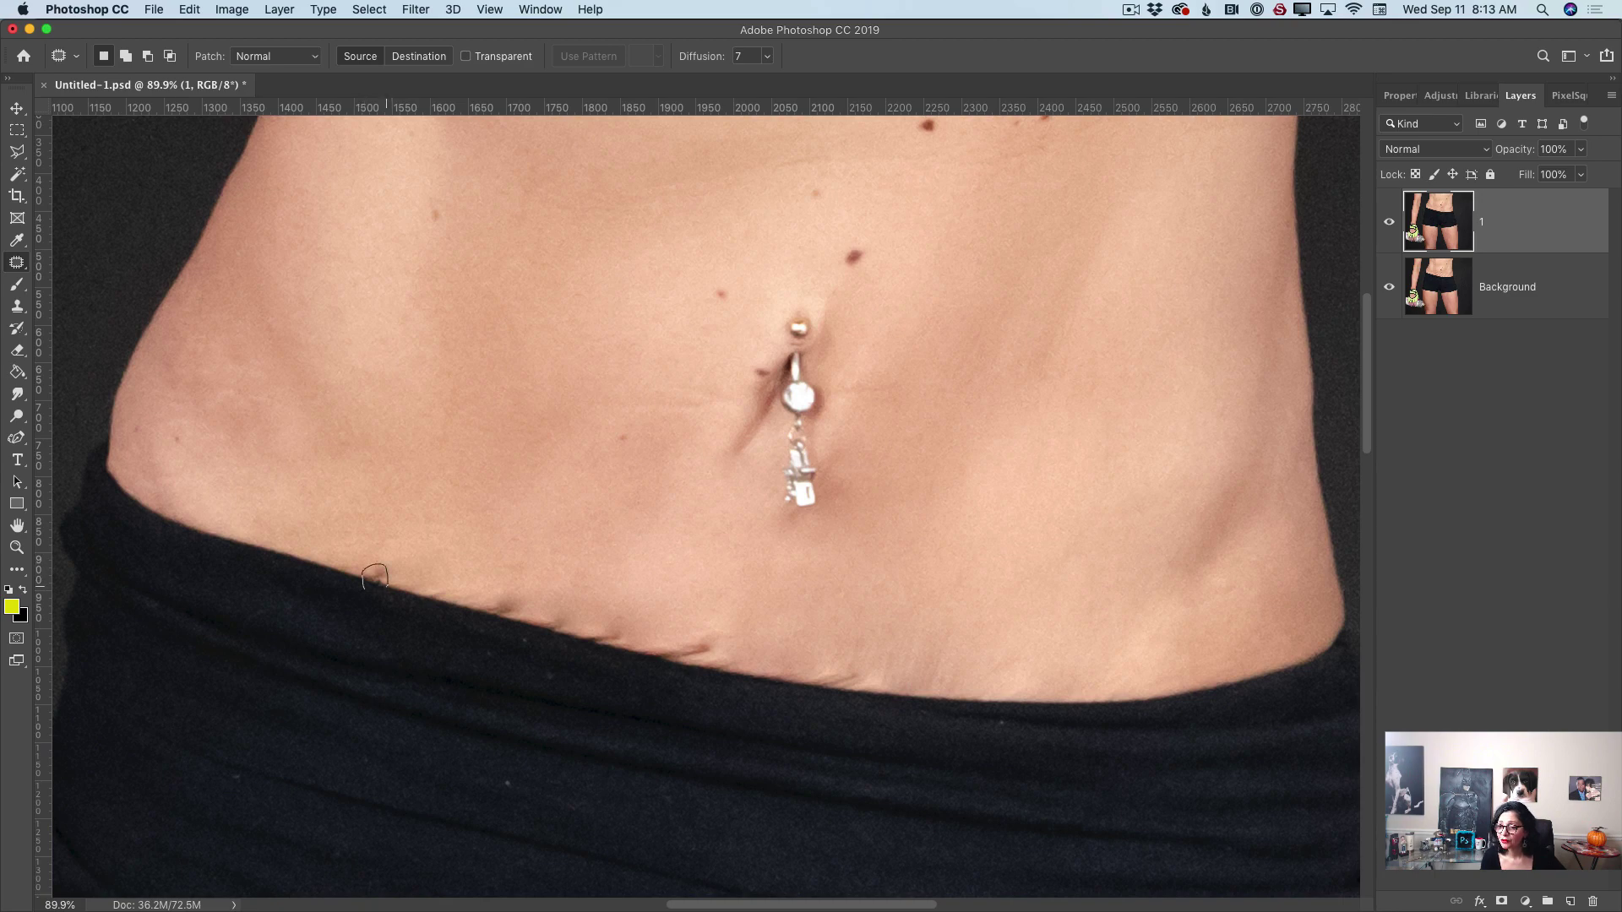
- Try to patch the leftmost small crease on the waistband edge with the adjoining edge, and undo the attempt
drag(369, 591, 369, 590)
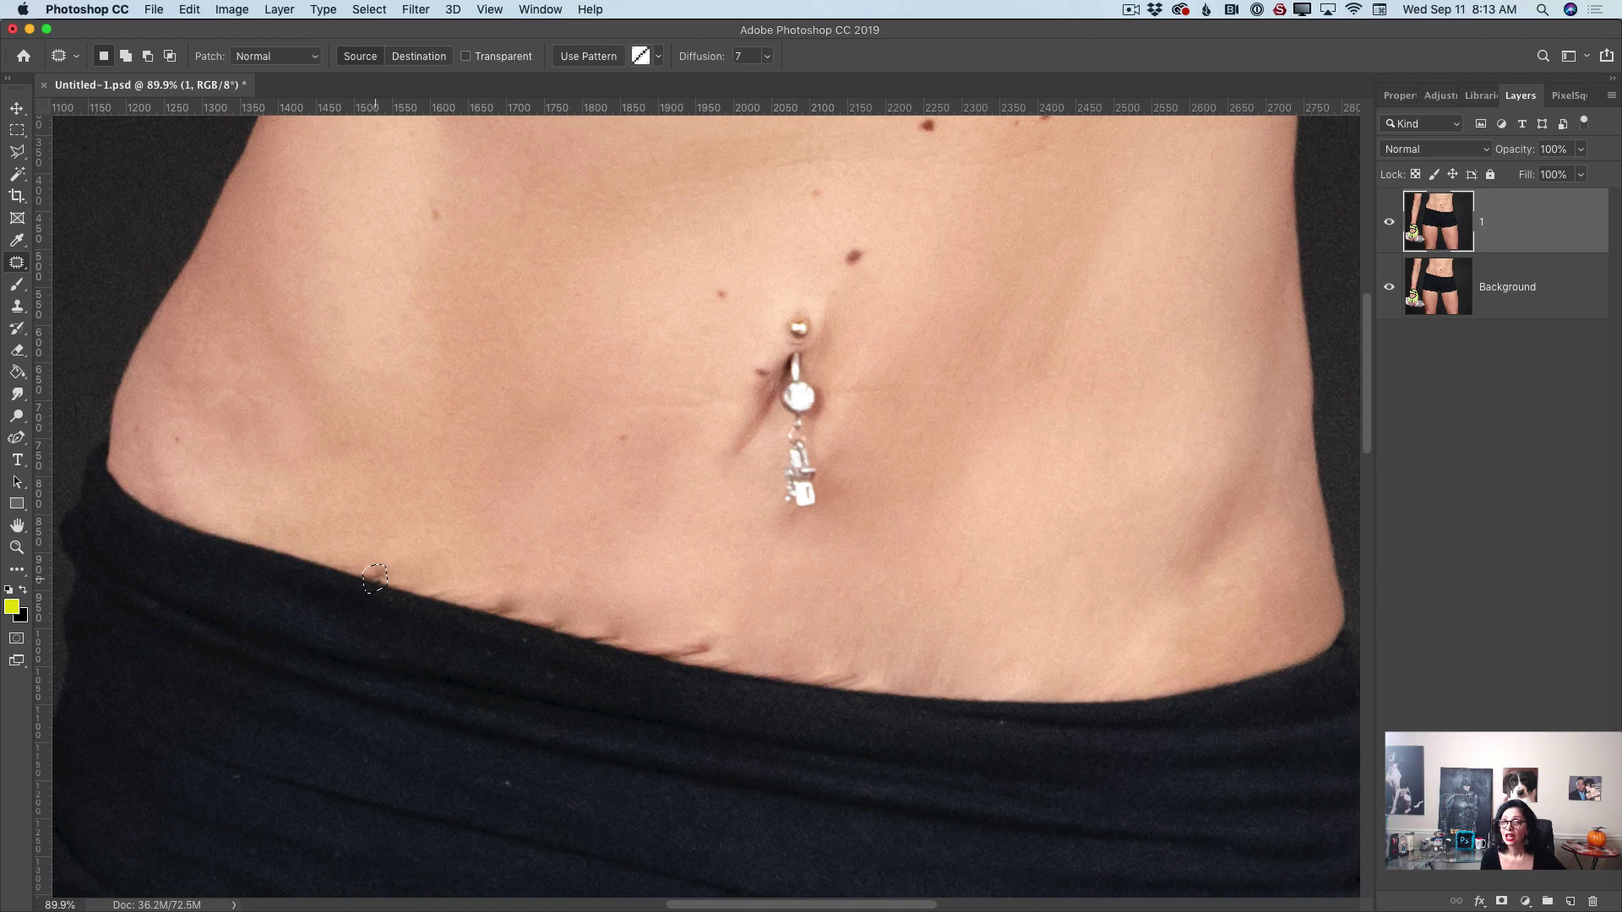
drag(375, 586, 396, 596)
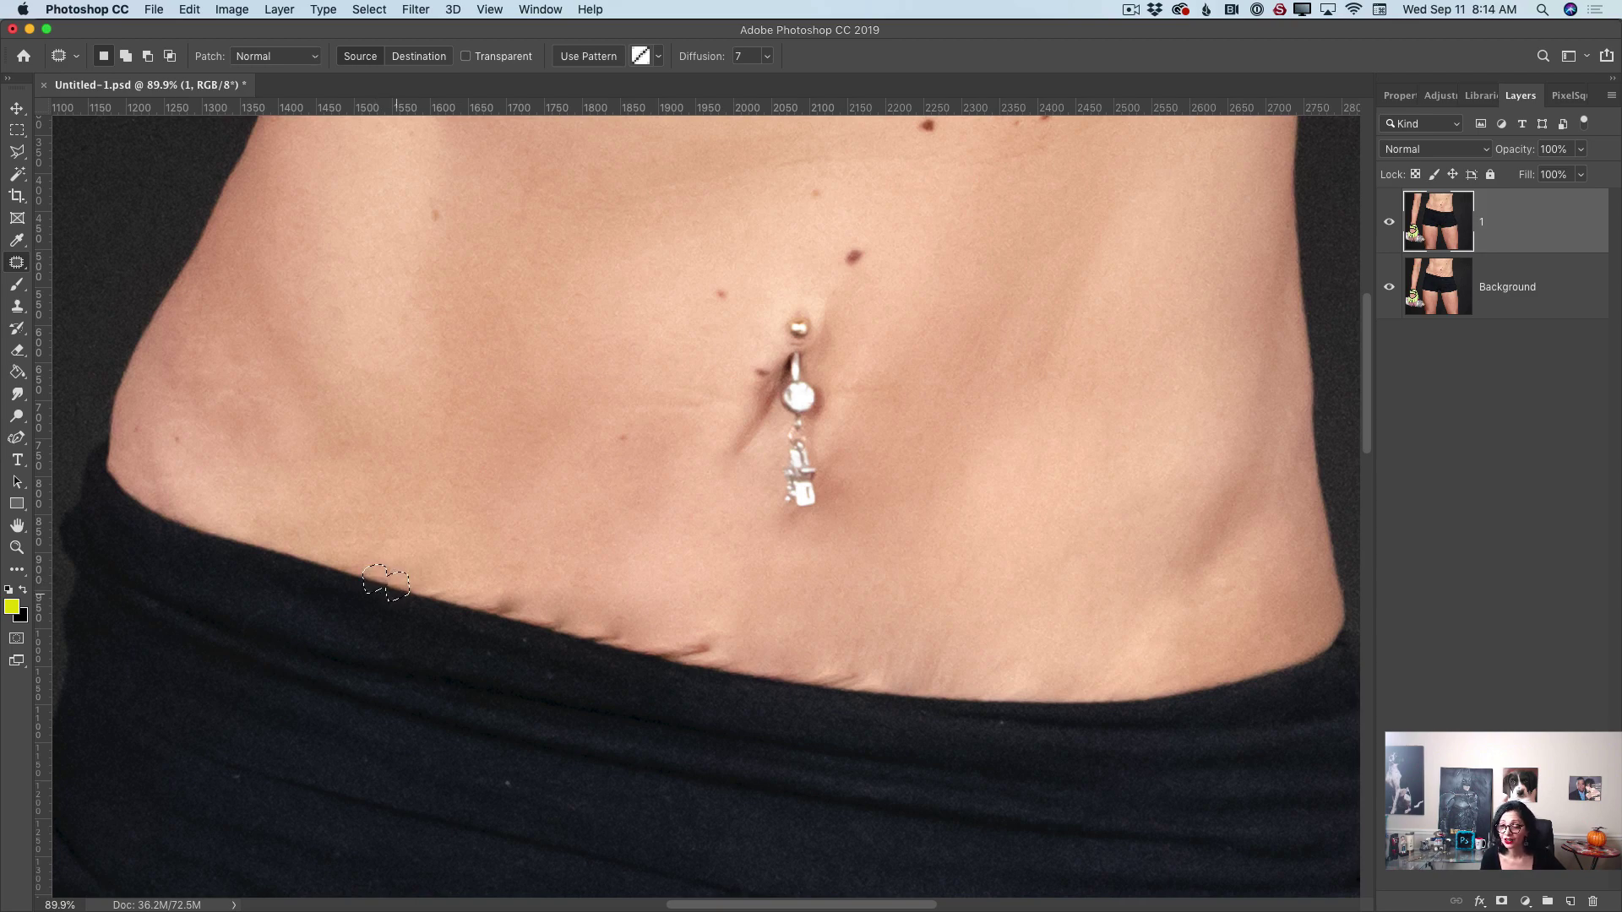
drag(401, 595, 402, 595)
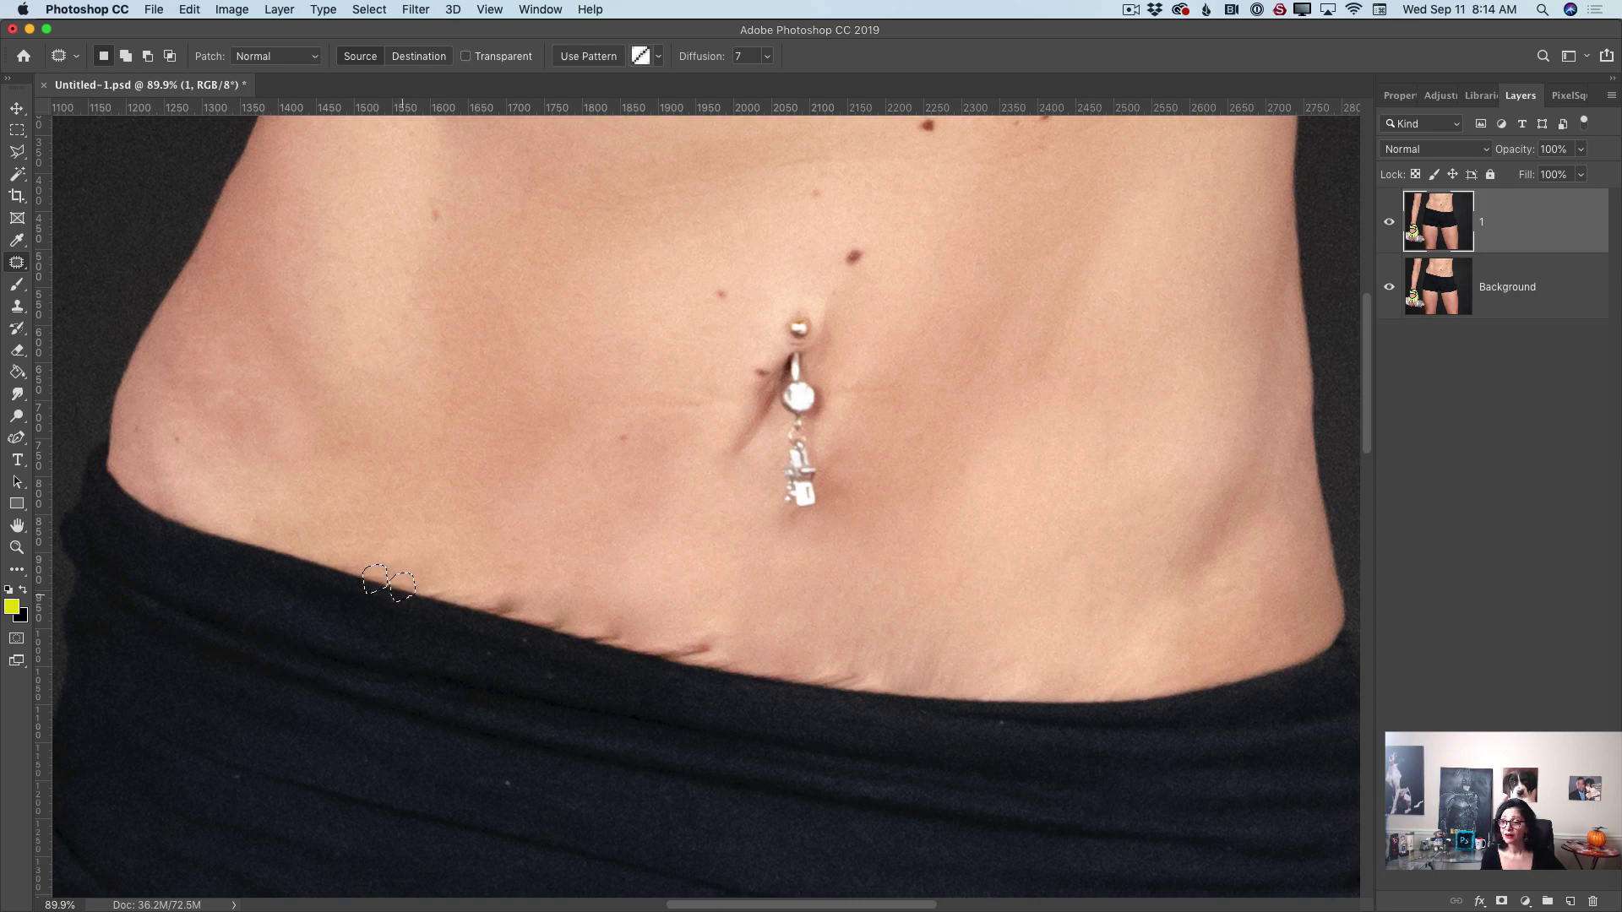
mouse_move(402, 595)
mouse_down()
mouse_move(411, 582)
mouse_move(404, 597)
mouse_up()
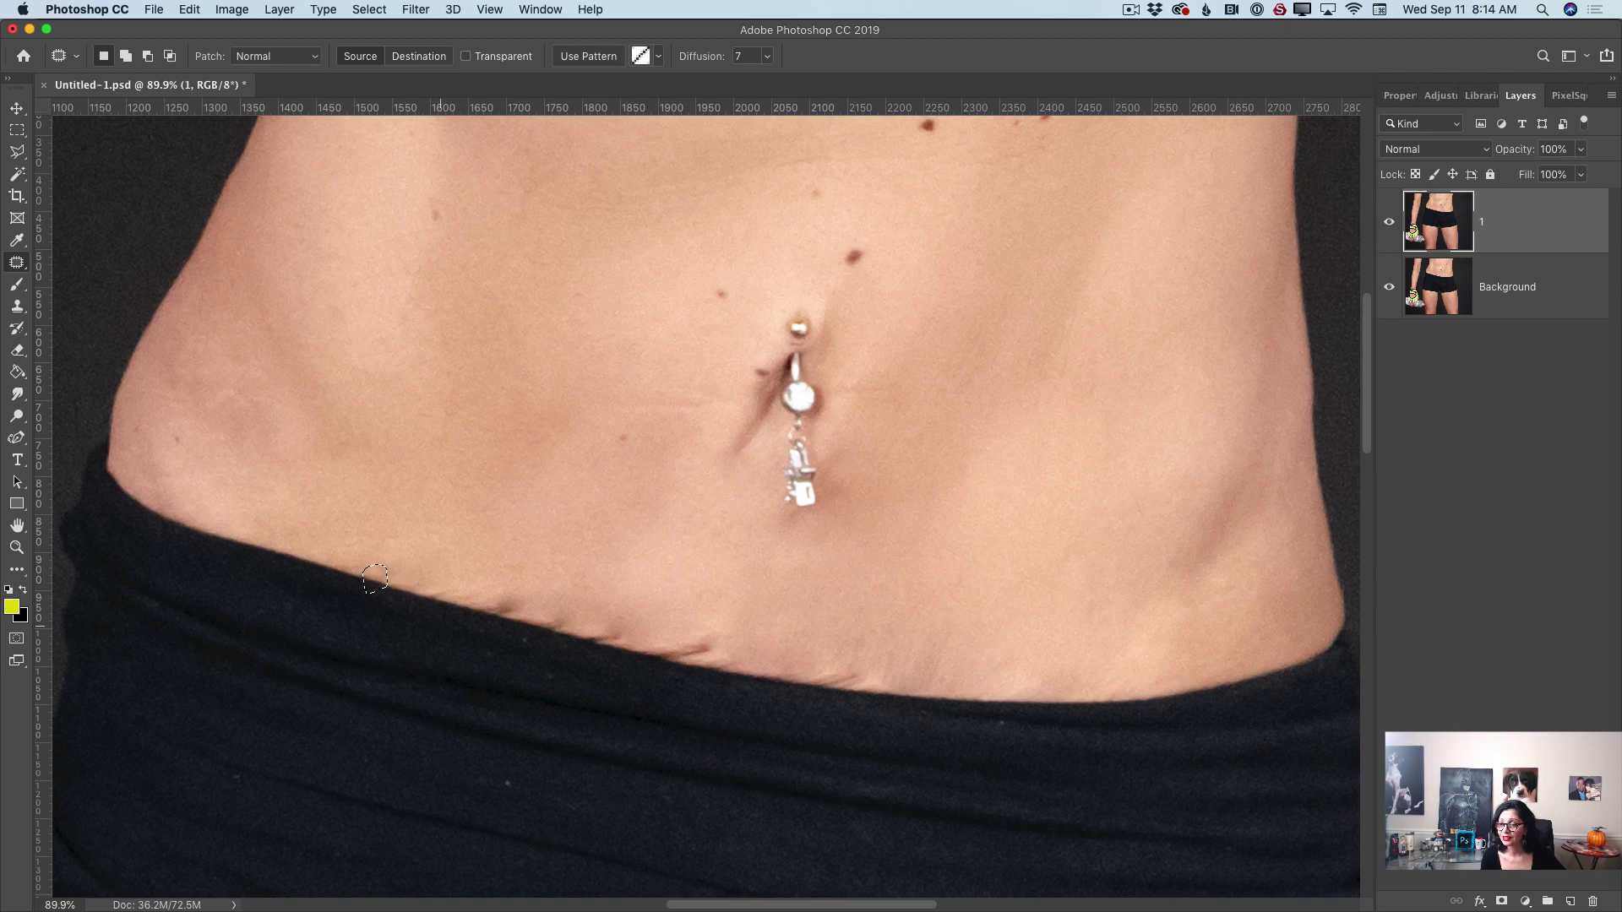
key(super+z)
key(super+z)
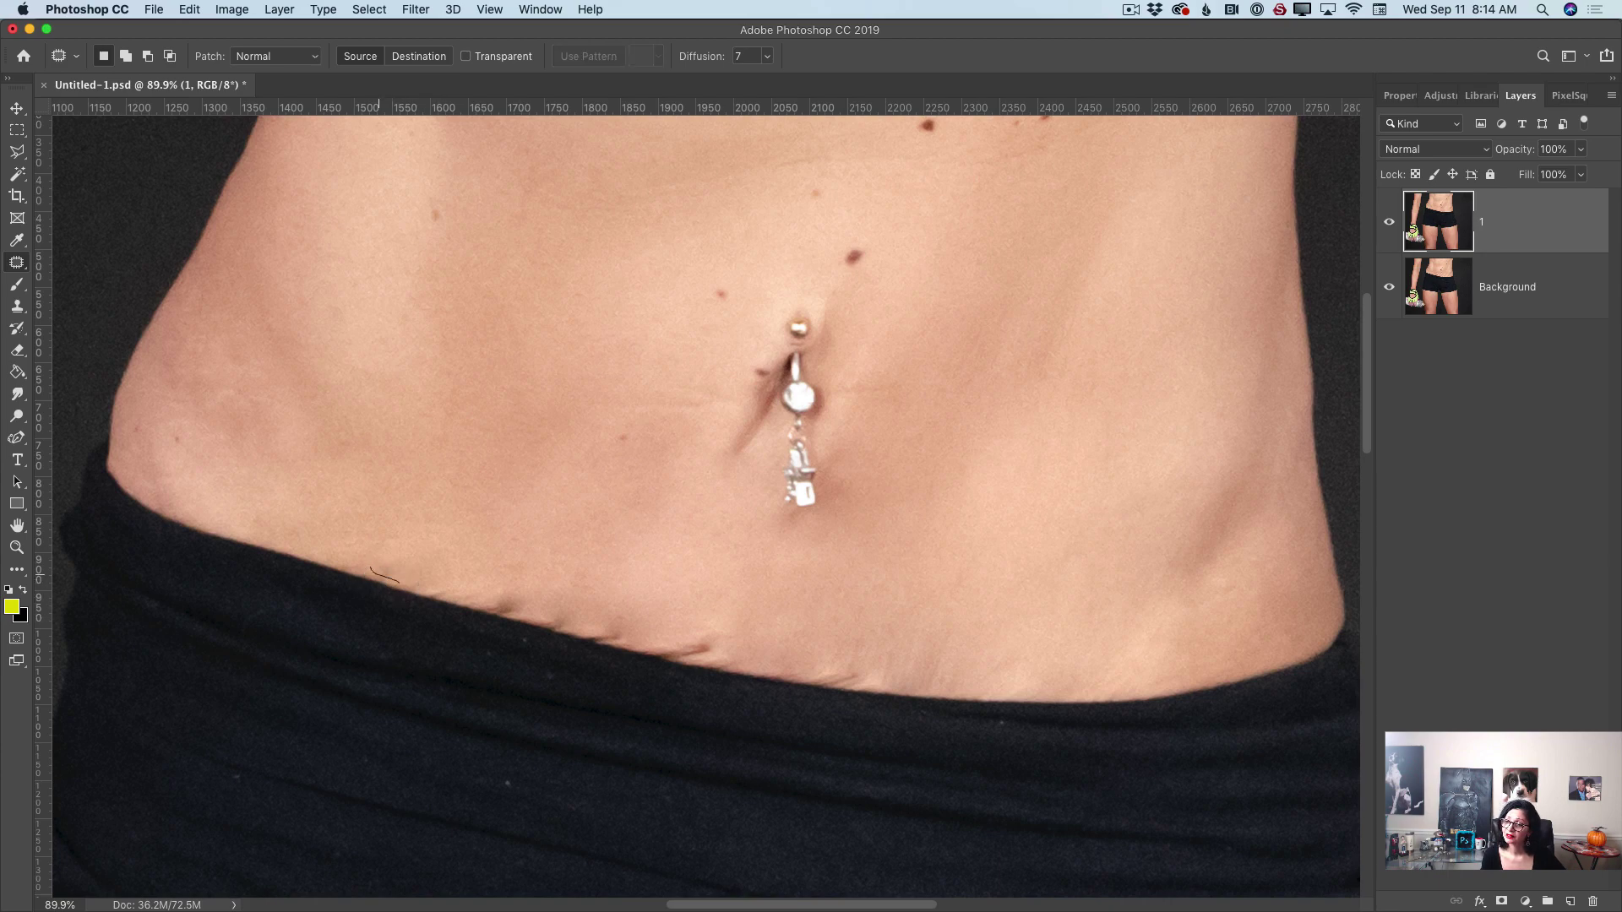
- Patch the small creases along the waistband edge left of the navel jewelry, matching each to clean edge nearby and deselecting it
mouse_move(370, 568)
mouse_down()
mouse_move(399, 579)
mouse_move(395, 557)
mouse_up()
key(super+d)
drag(446, 609, 402, 591)
key(super+d)
mouse_move(506, 626)
mouse_down()
mouse_move(444, 603)
mouse_move(541, 603)
mouse_move(530, 619)
mouse_up()
key(super+d)
mouse_move(523, 605)
mouse_down()
mouse_move(552, 592)
mouse_move(565, 620)
mouse_move(501, 619)
mouse_move(583, 653)
mouse_move(775, 681)
mouse_move(694, 682)
mouse_move(539, 632)
mouse_move(553, 632)
mouse_up()
key(super+d)
click(643, 676)
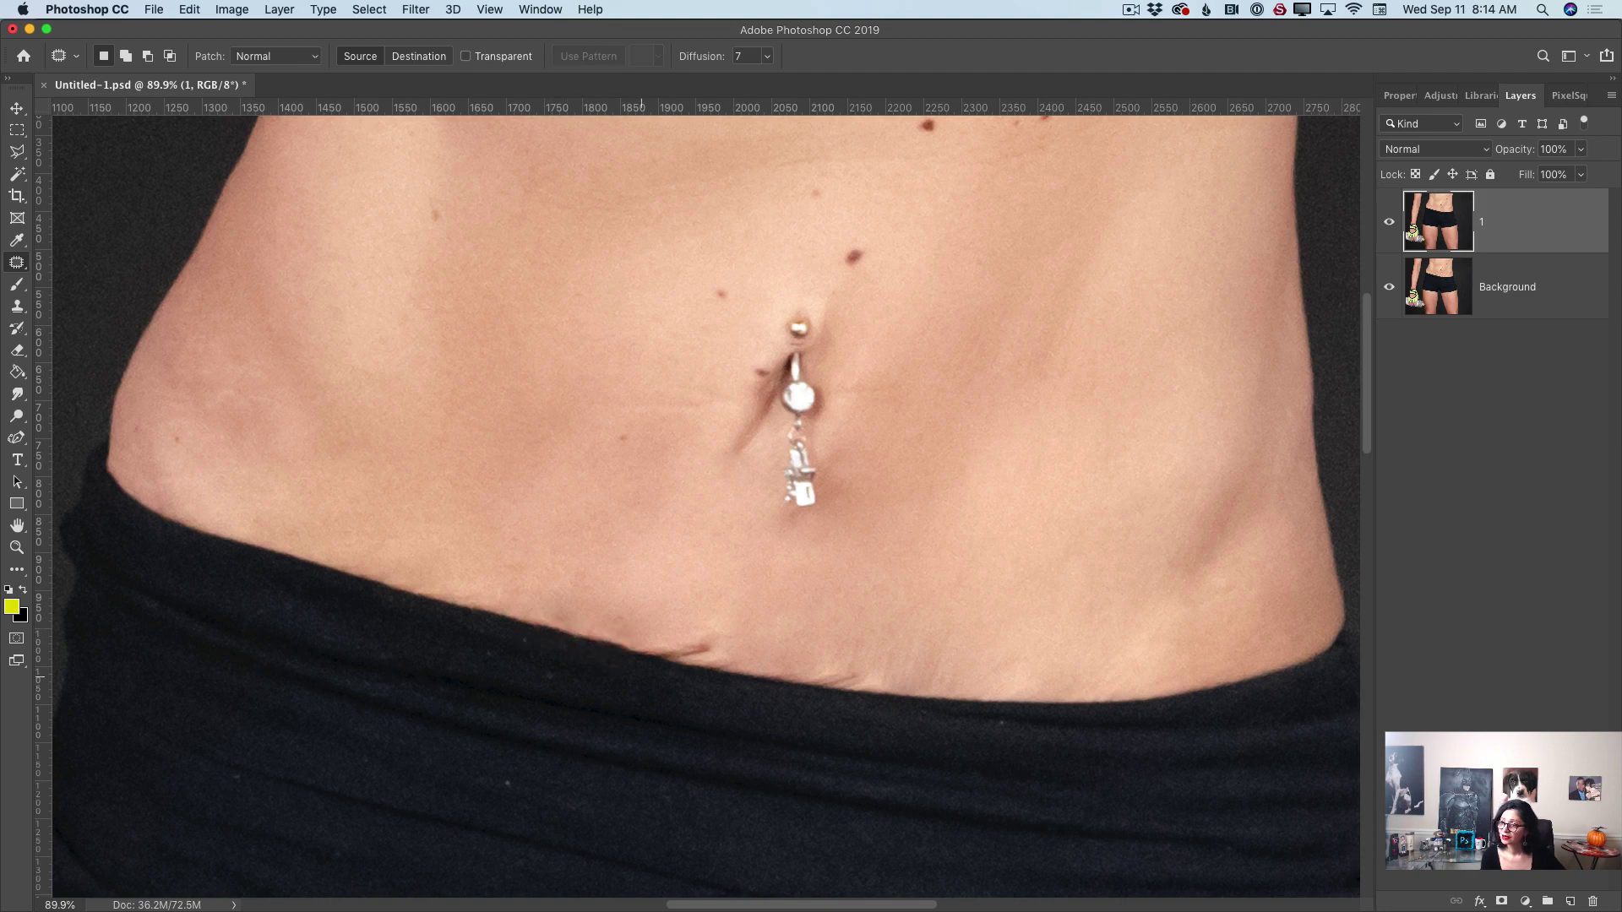
drag(638, 639, 630, 642)
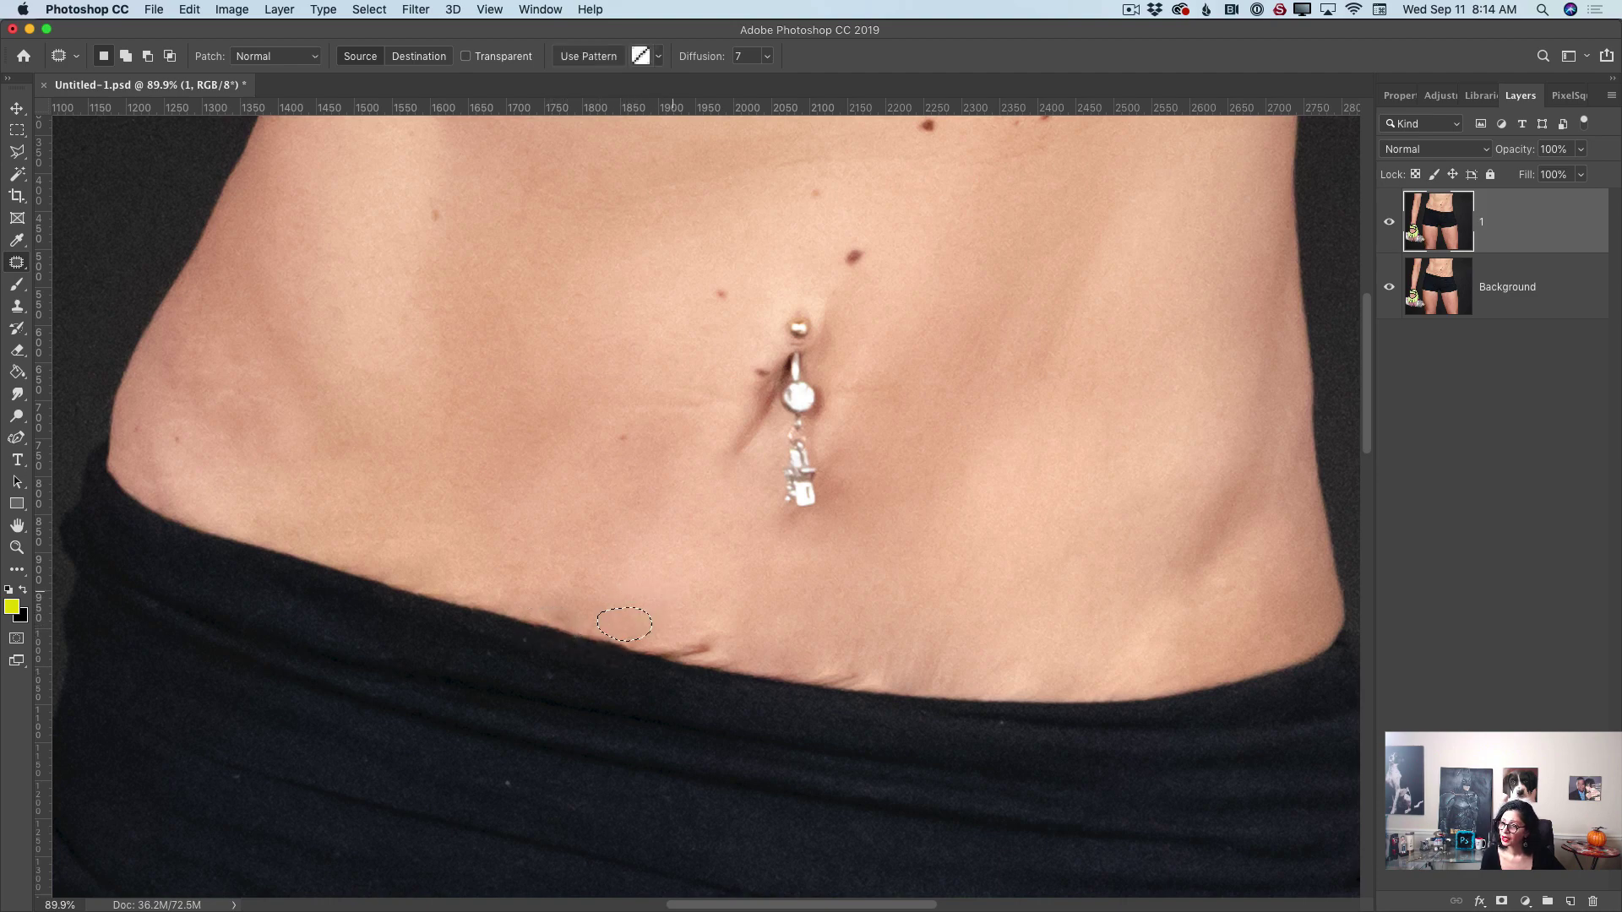
click(666, 681)
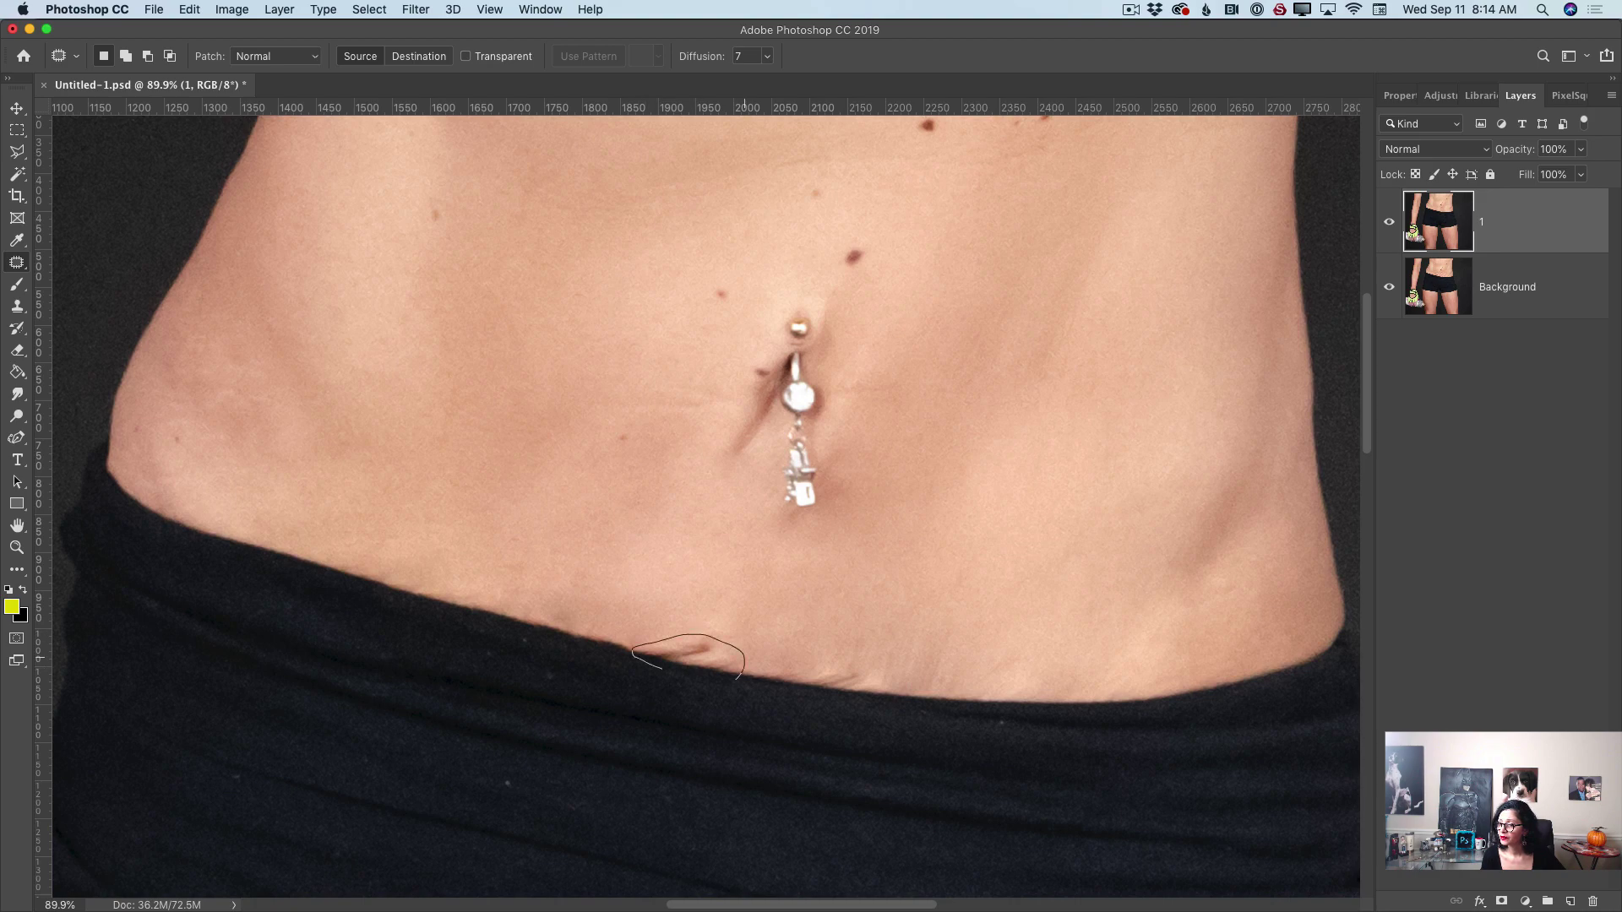
- Try to patch the larger crease below and left of the navel jewelry with edge further left, undo it and deselect
drag(736, 679, 723, 687)
drag(694, 667, 577, 640)
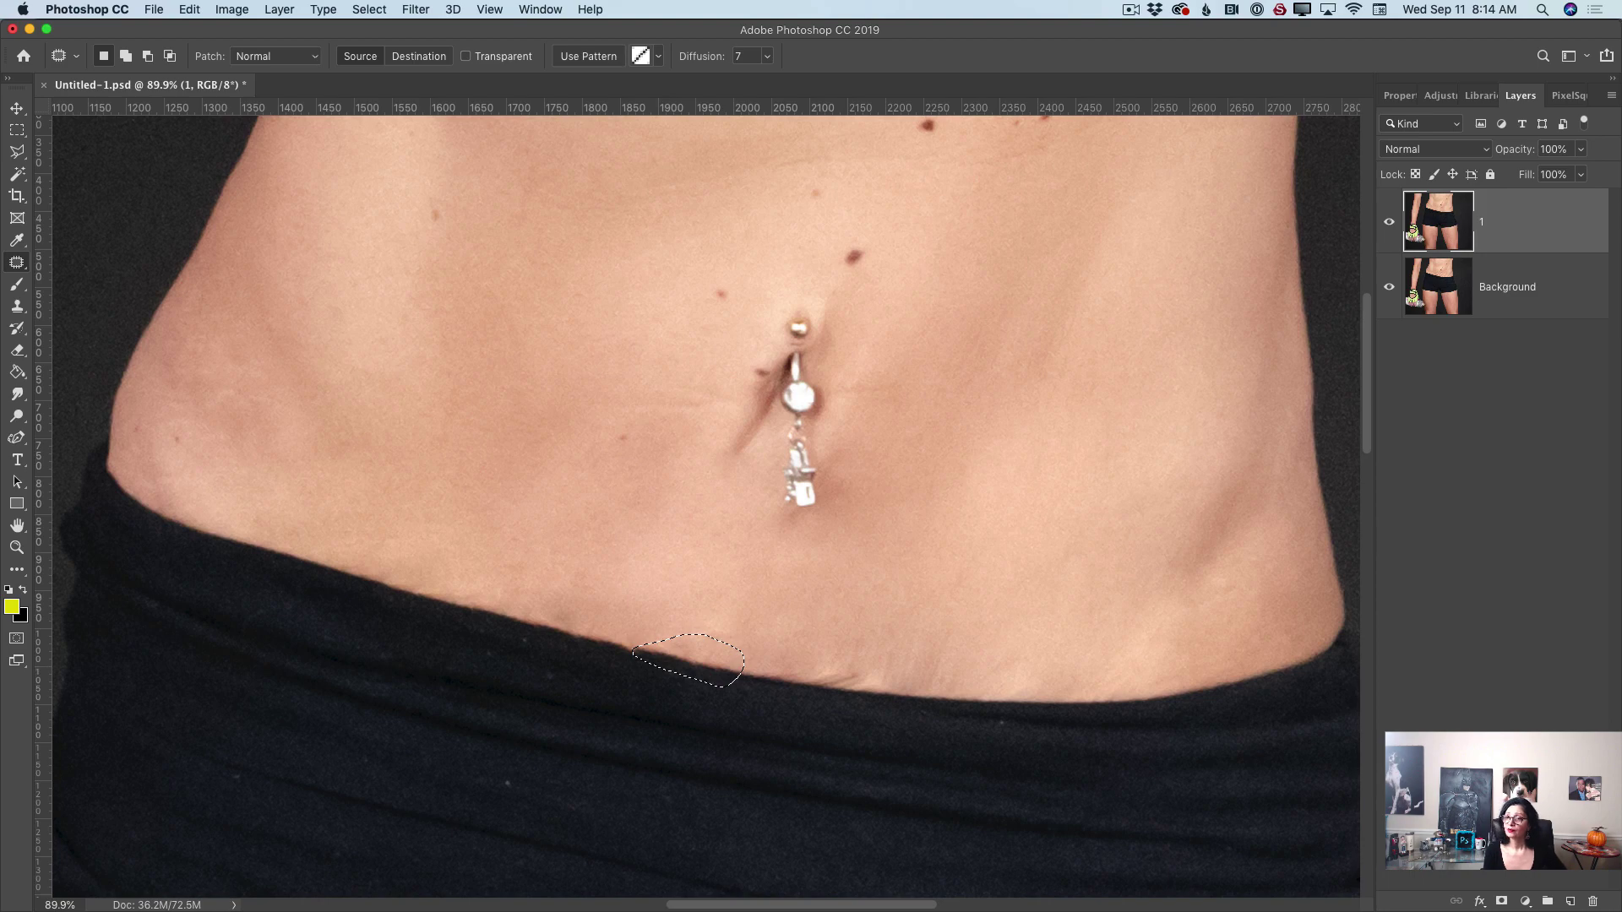
click(189, 10)
click(224, 29)
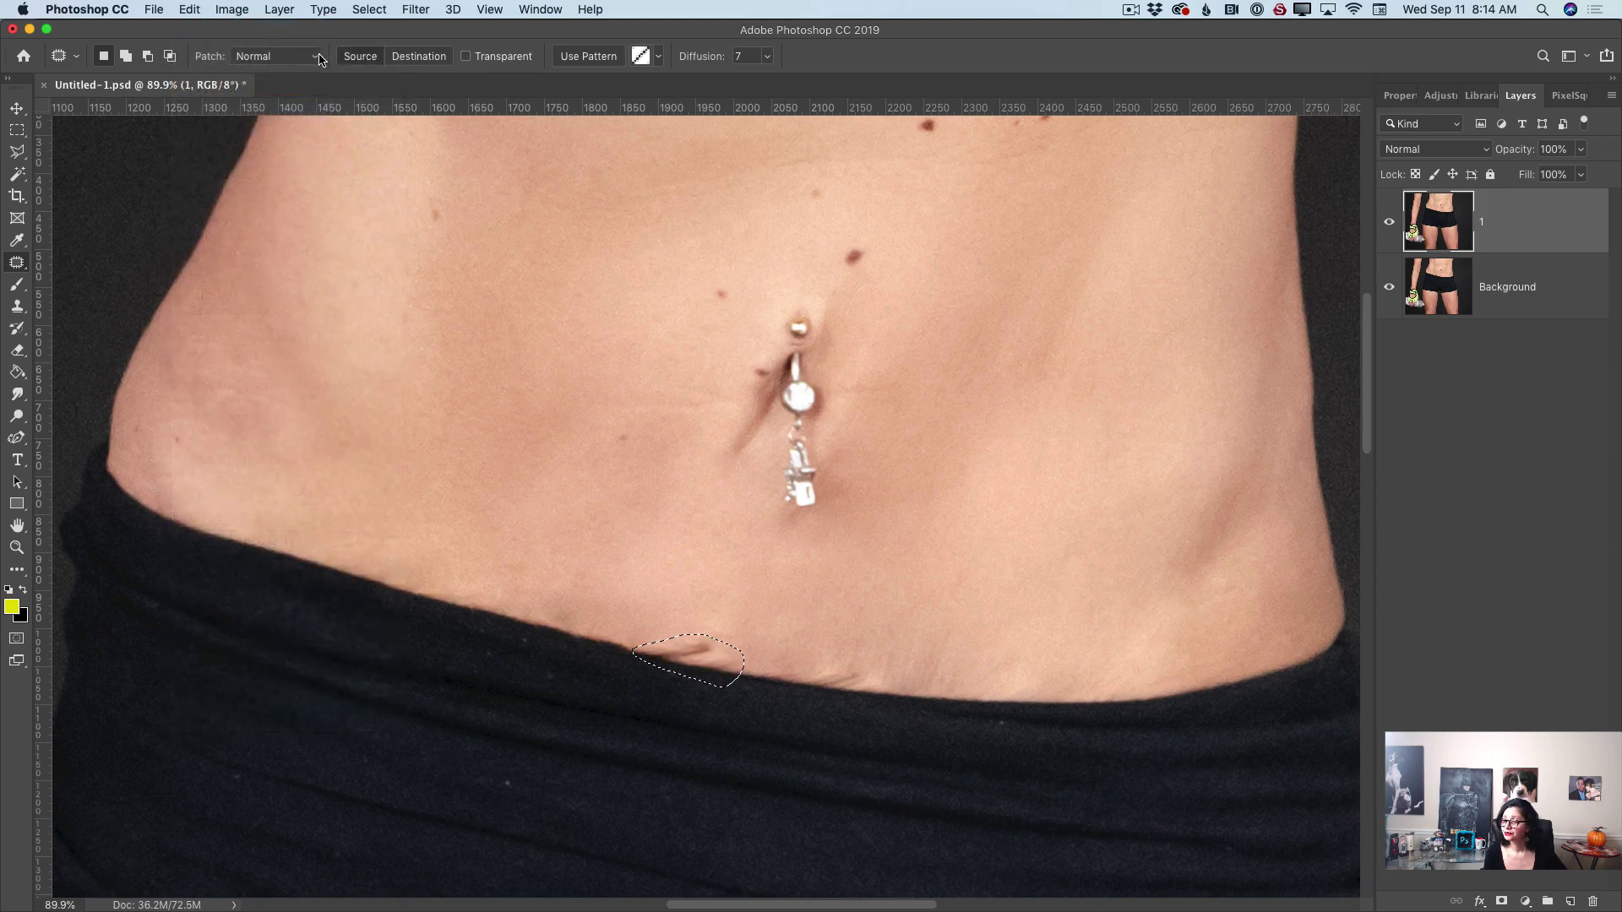
click(369, 10)
click(384, 44)
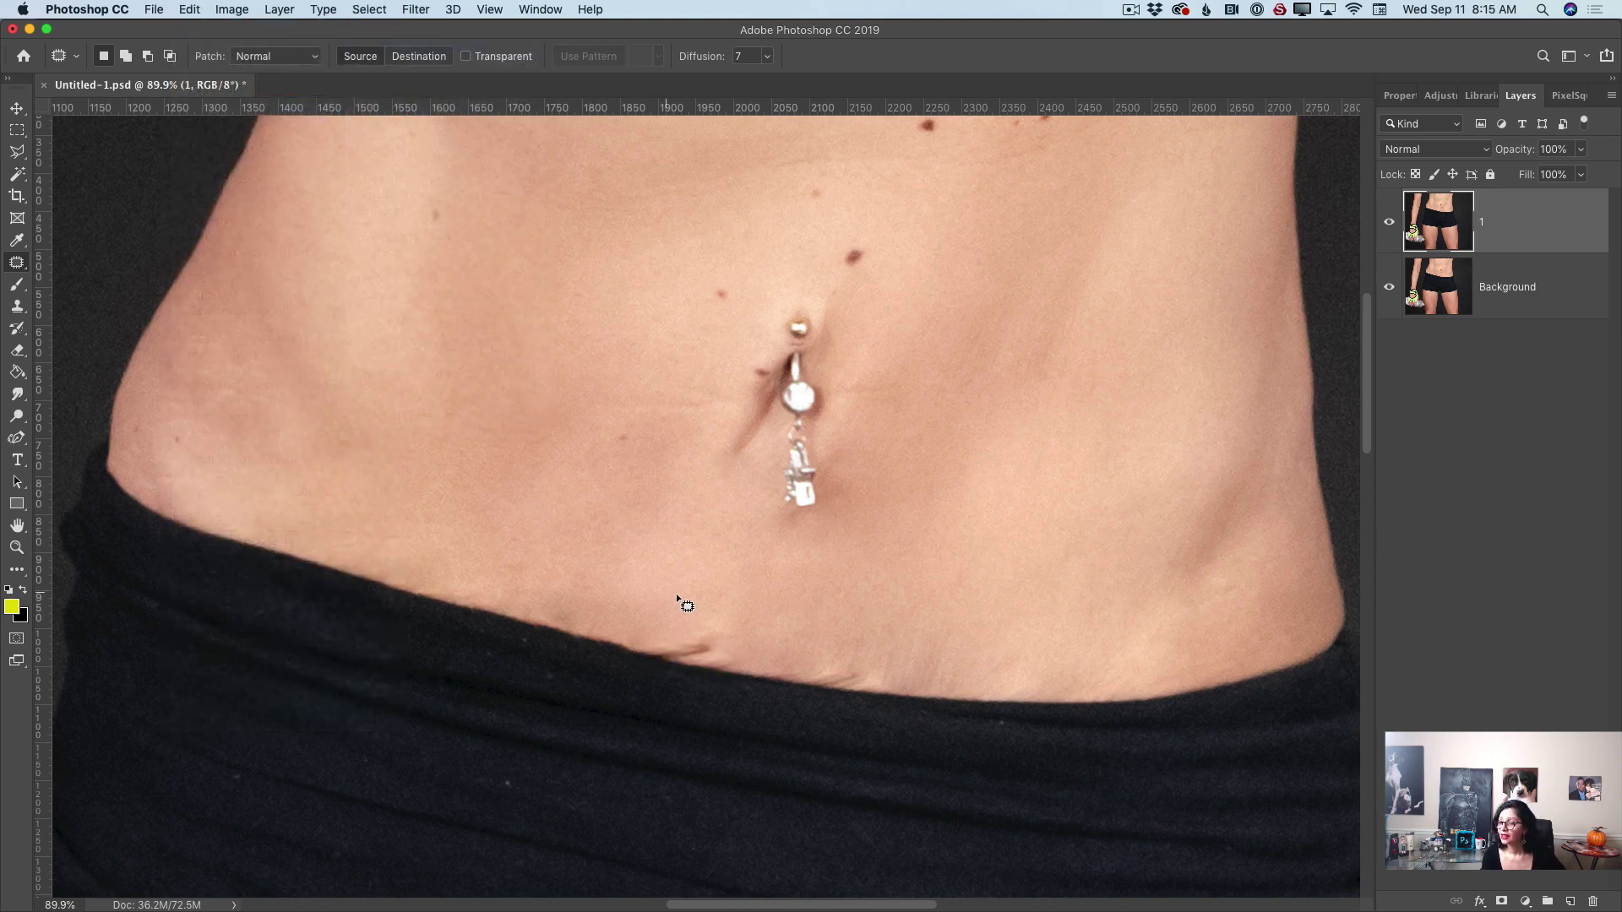
- Patch the larger crease and the remaining edge wrinkles beneath the navel jewelry with clean stretches of skin and waistband
mouse_move(654, 668)
mouse_down()
mouse_move(715, 638)
mouse_move(685, 672)
mouse_move(593, 642)
mouse_up()
click(637, 695)
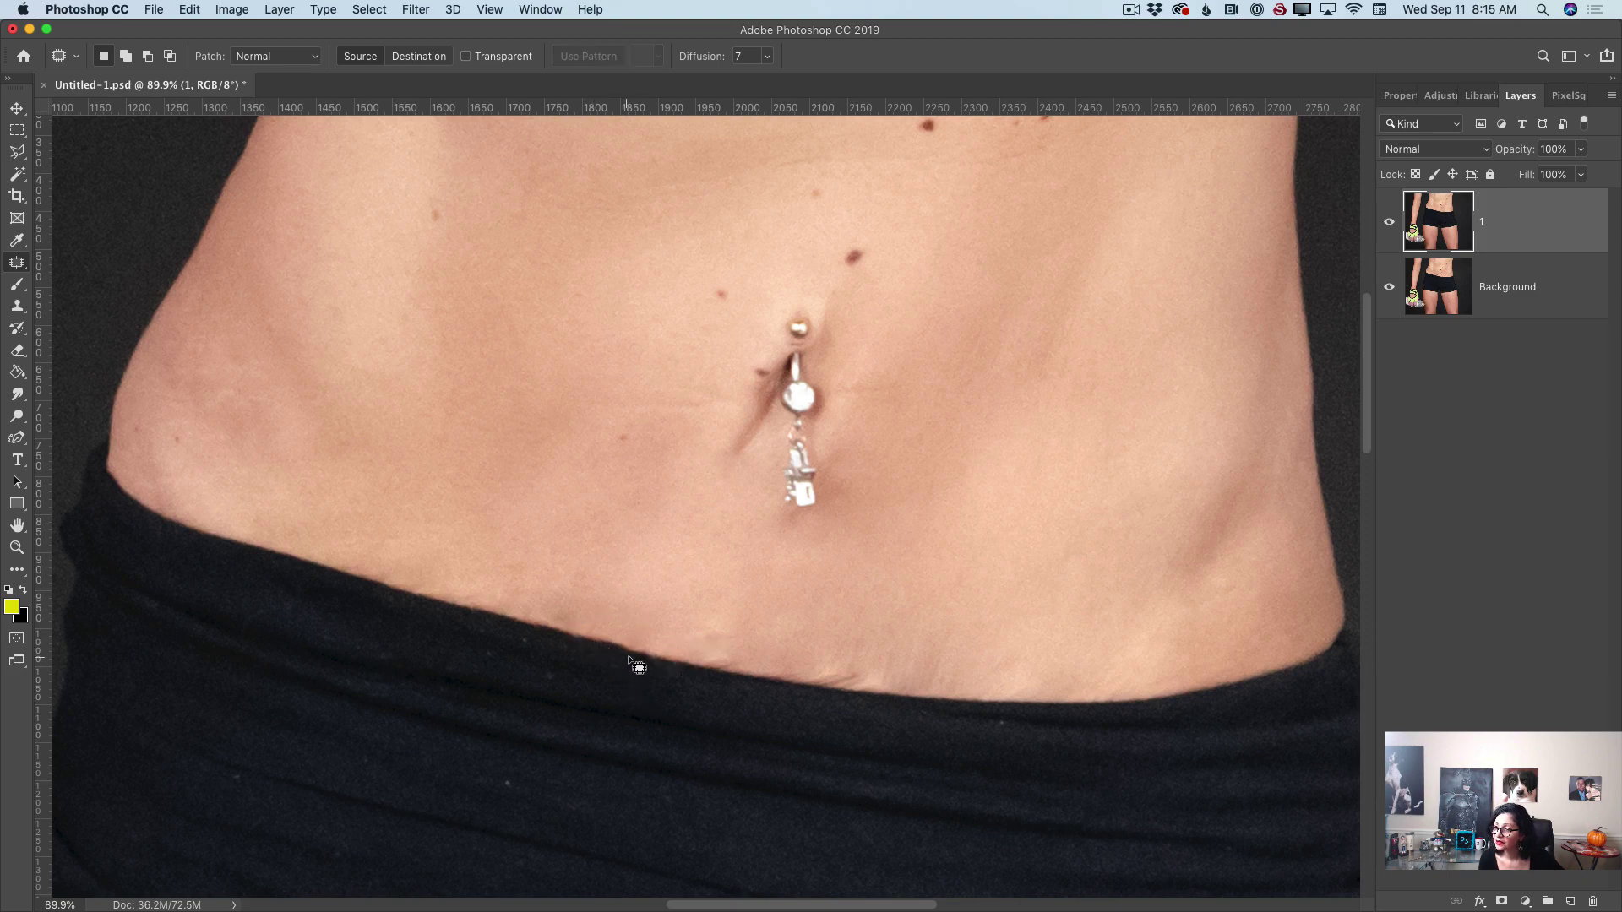
mouse_move(707, 676)
mouse_down()
mouse_move(738, 660)
mouse_move(709, 675)
mouse_move(751, 679)
mouse_move(738, 675)
mouse_up()
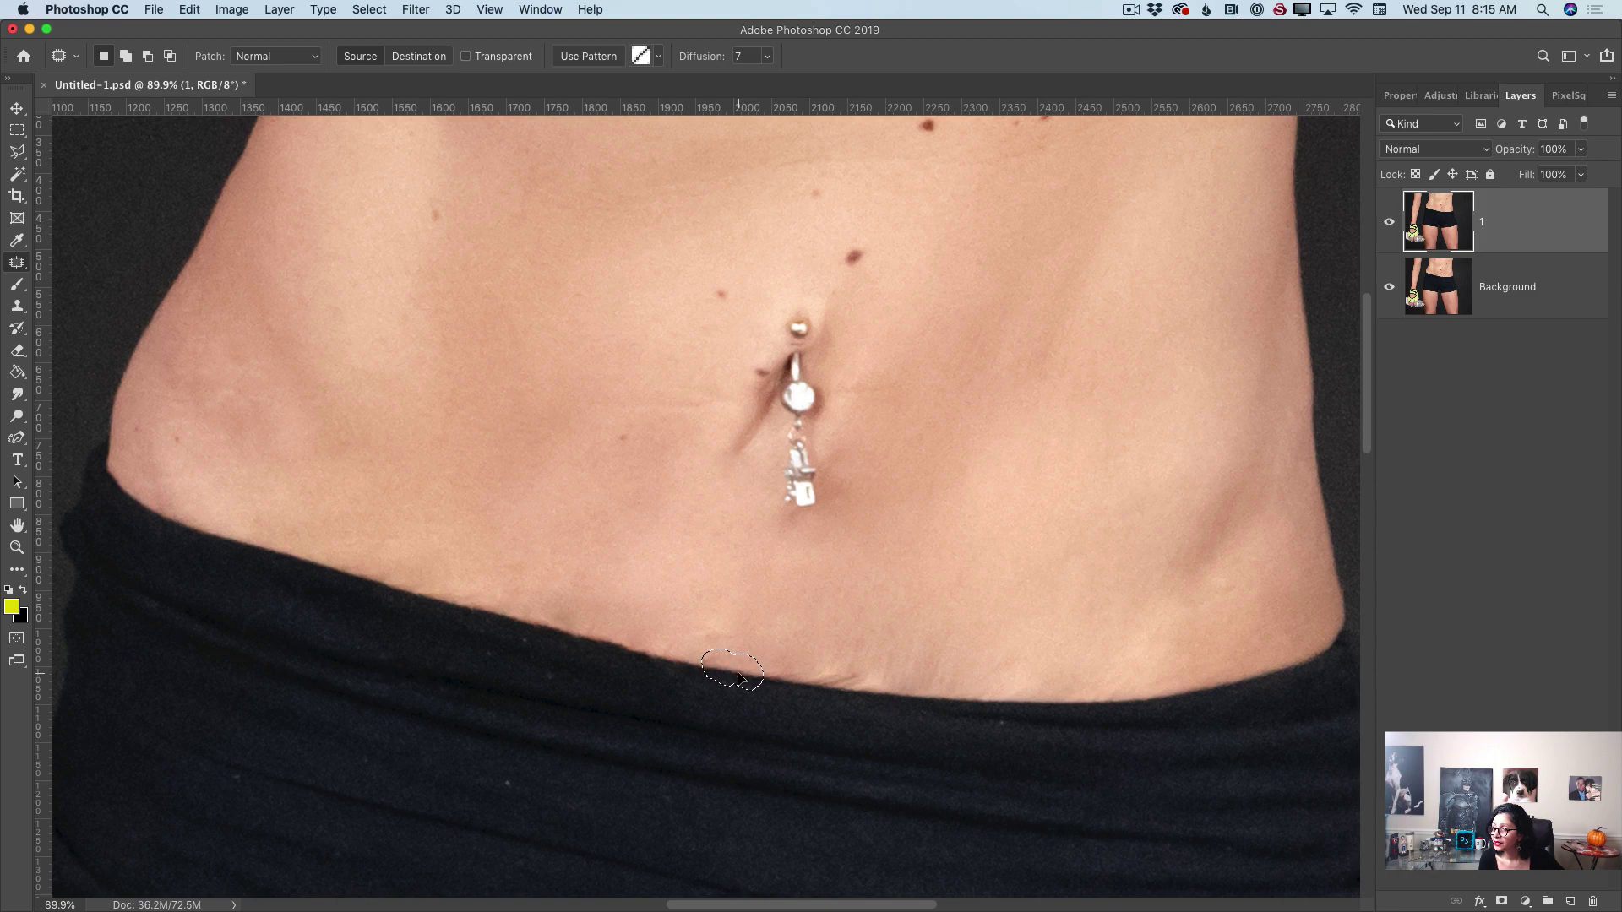
key(super+d)
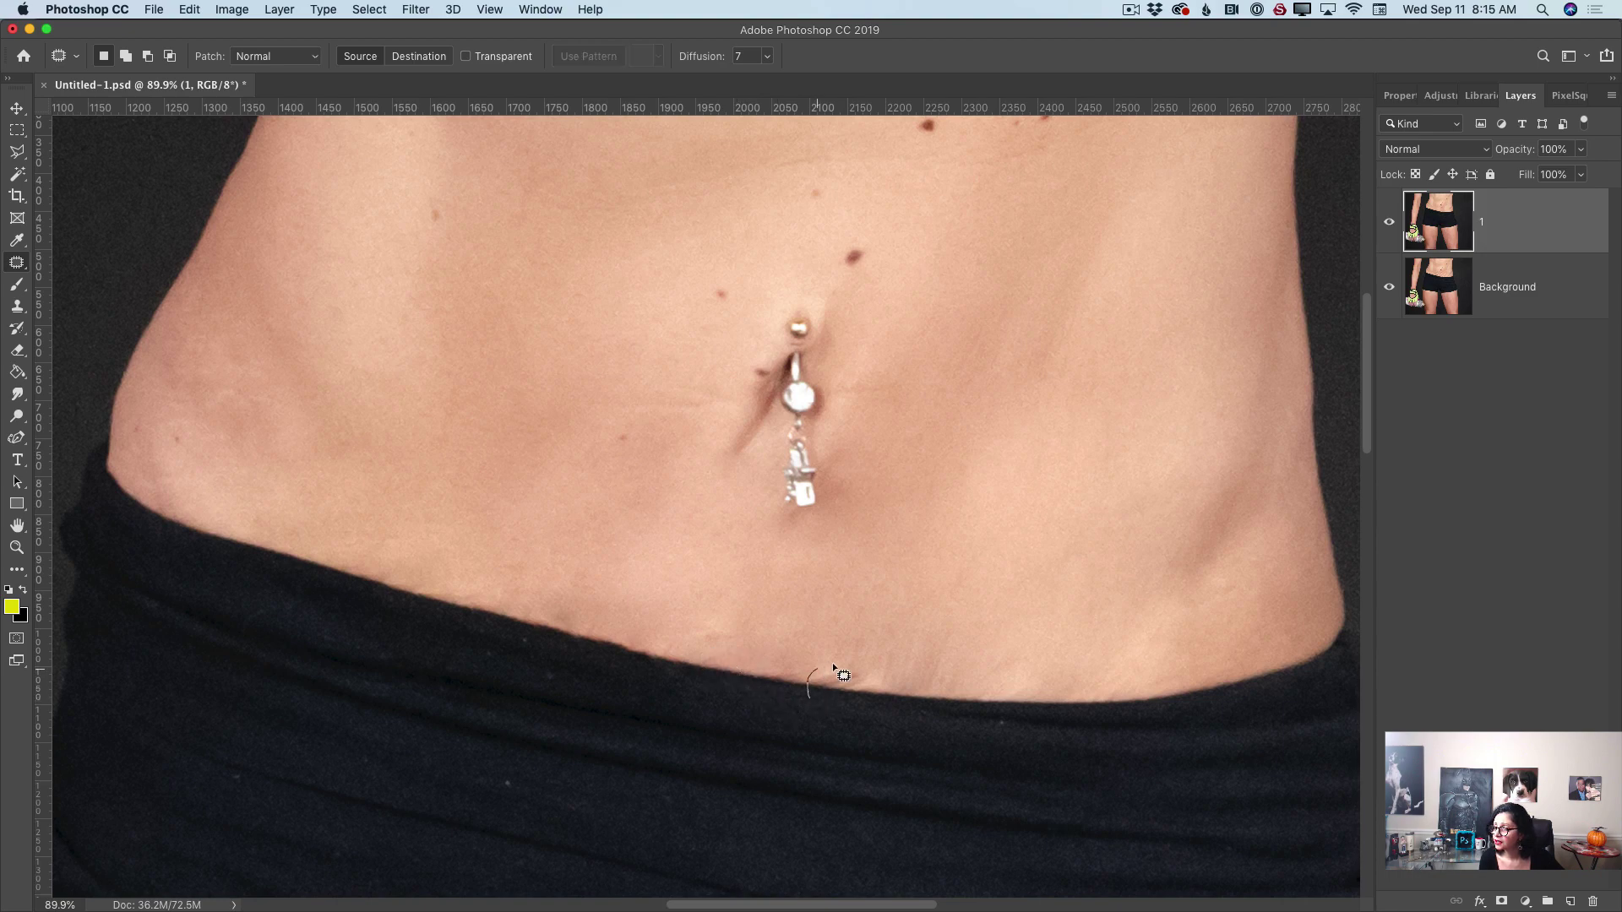
drag(841, 690, 782, 679)
click(844, 720)
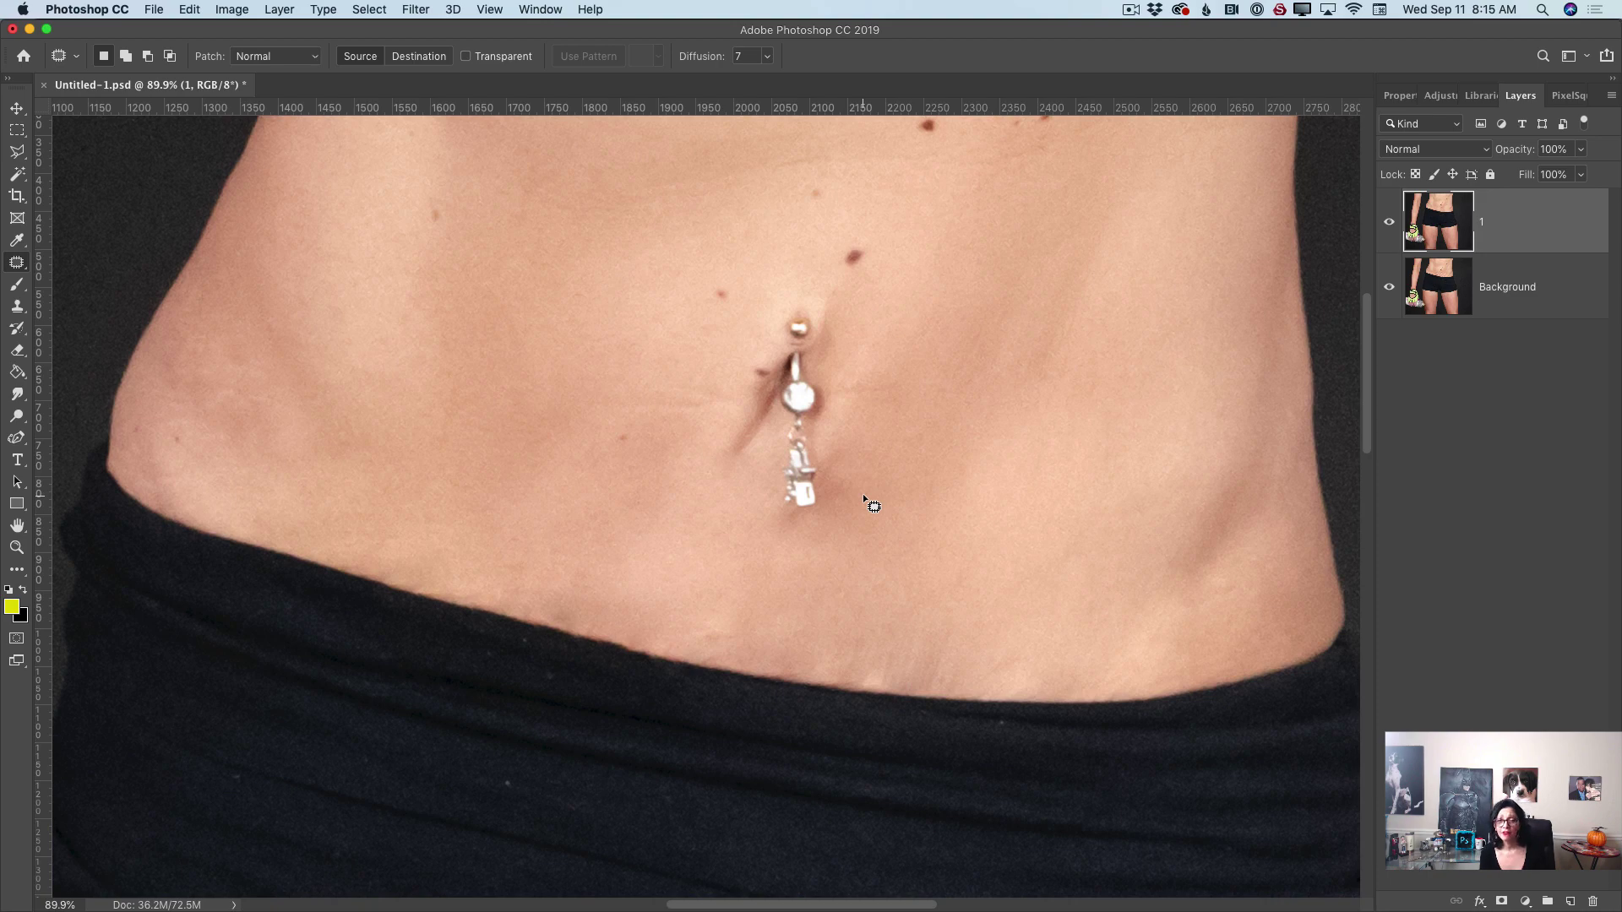
- Heal the small mark just above the waistband, below and left of the navel jewelry, with the Content-Aware Spot Healing Brush at size 50
right_click(12, 264)
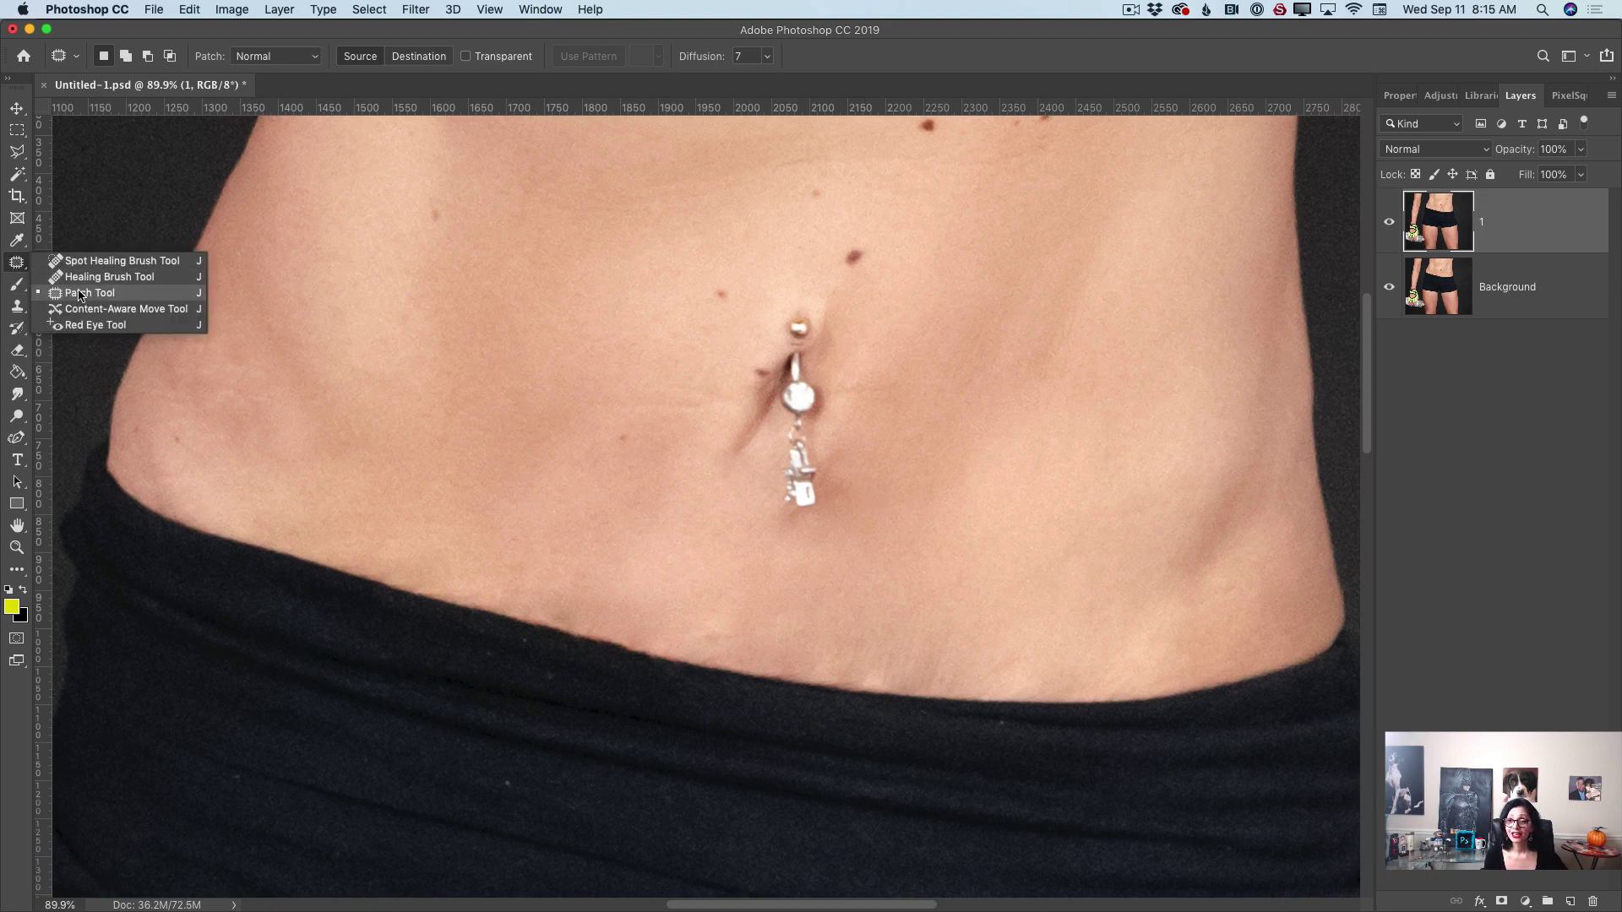
click(78, 293)
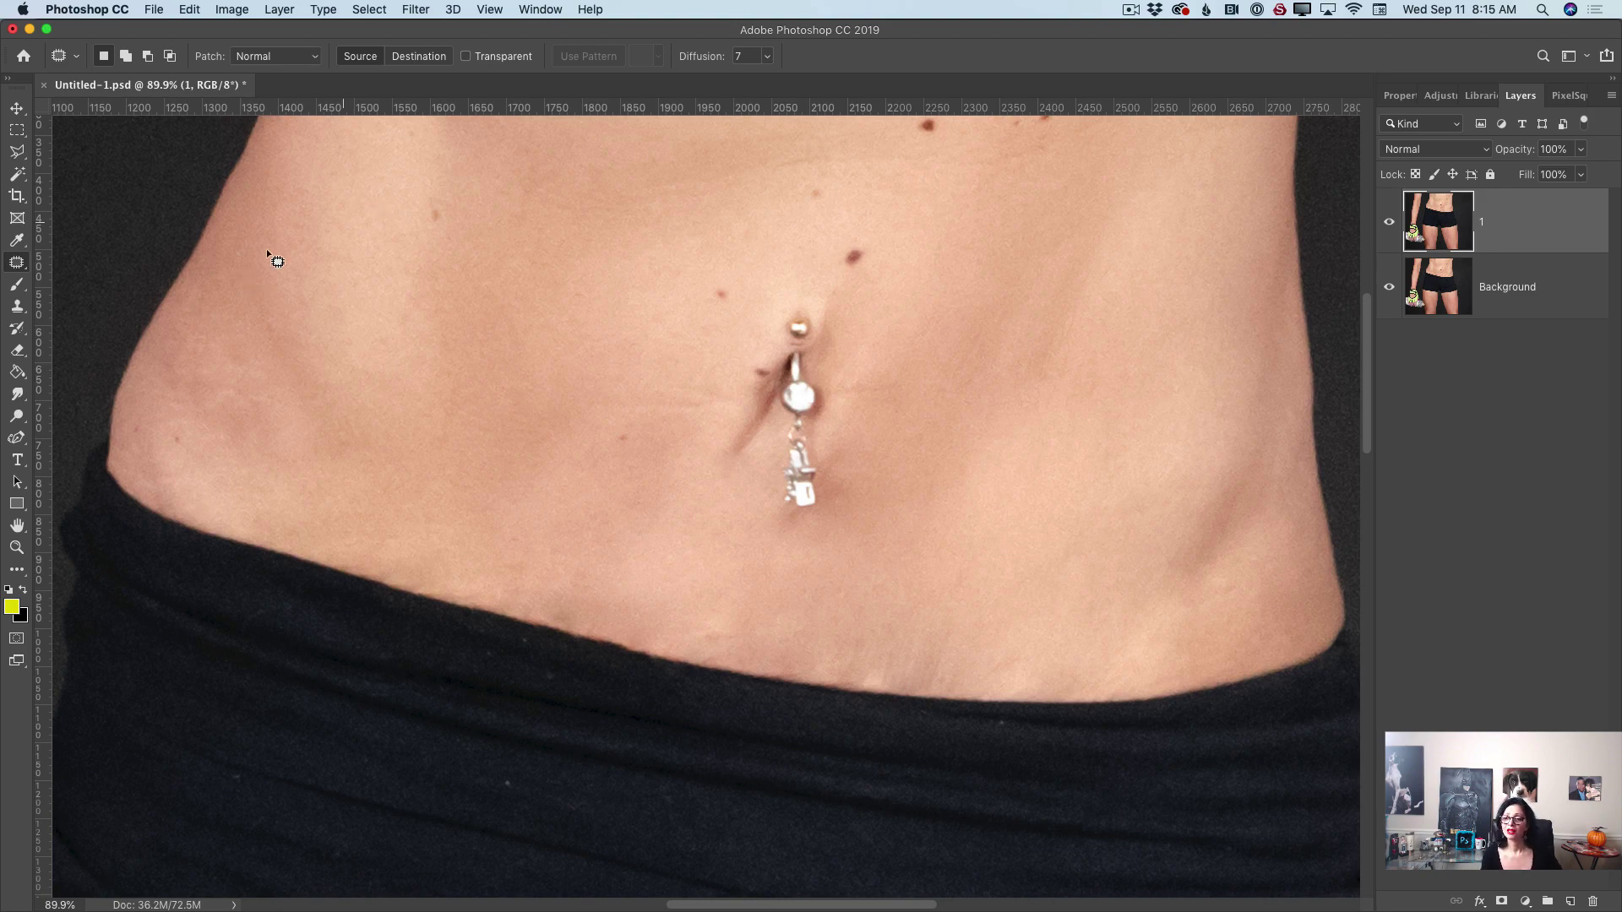
right_click(17, 263)
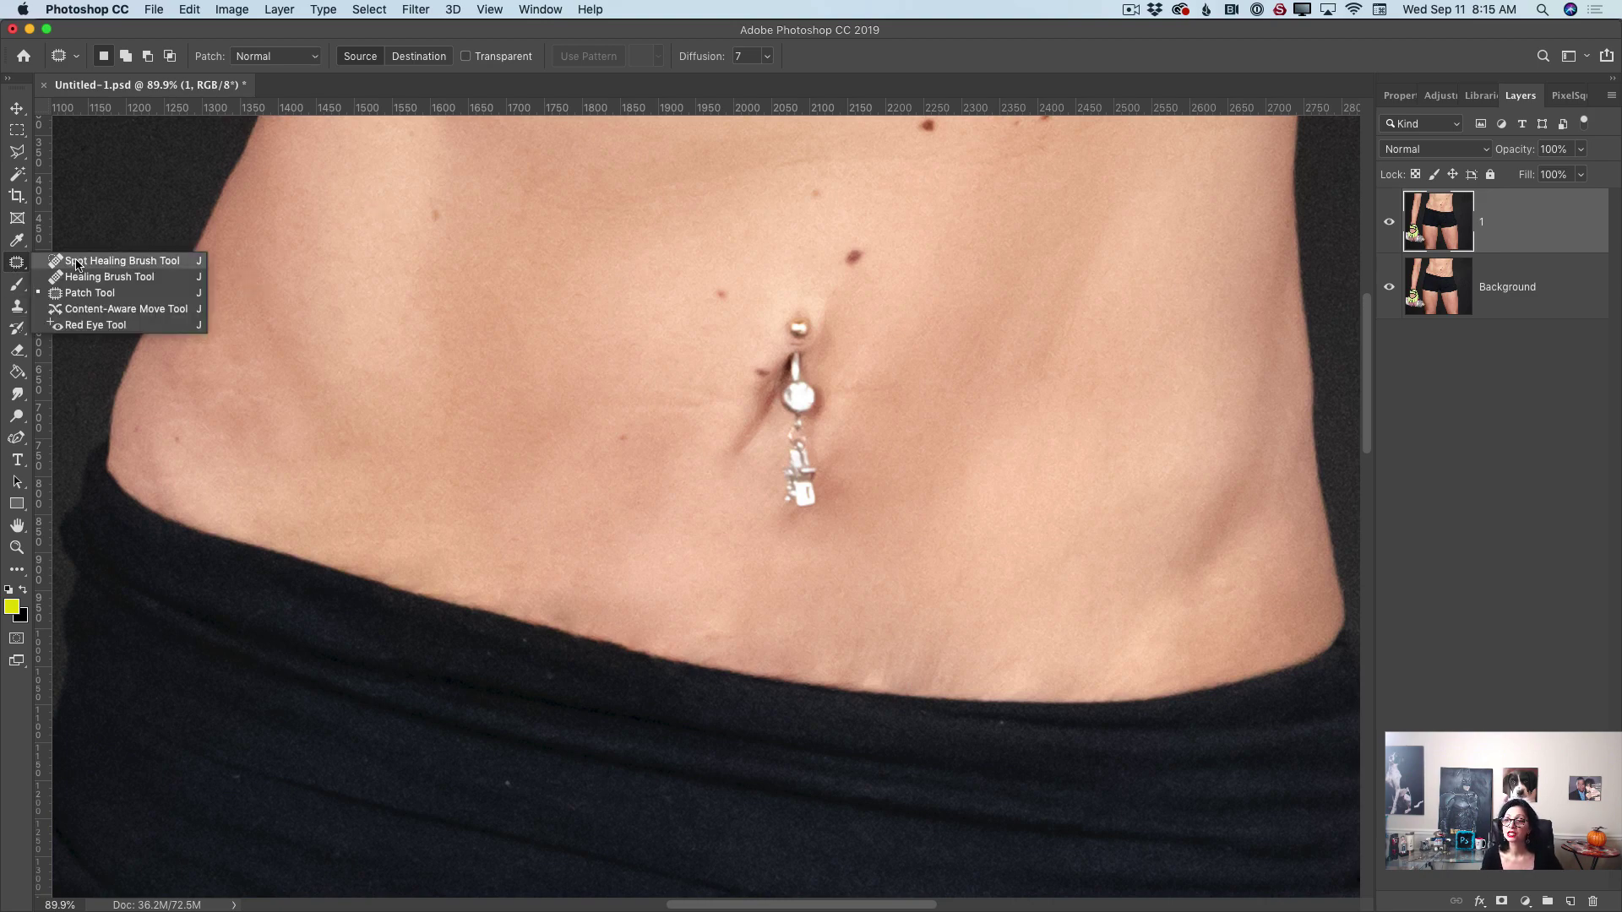
click(76, 262)
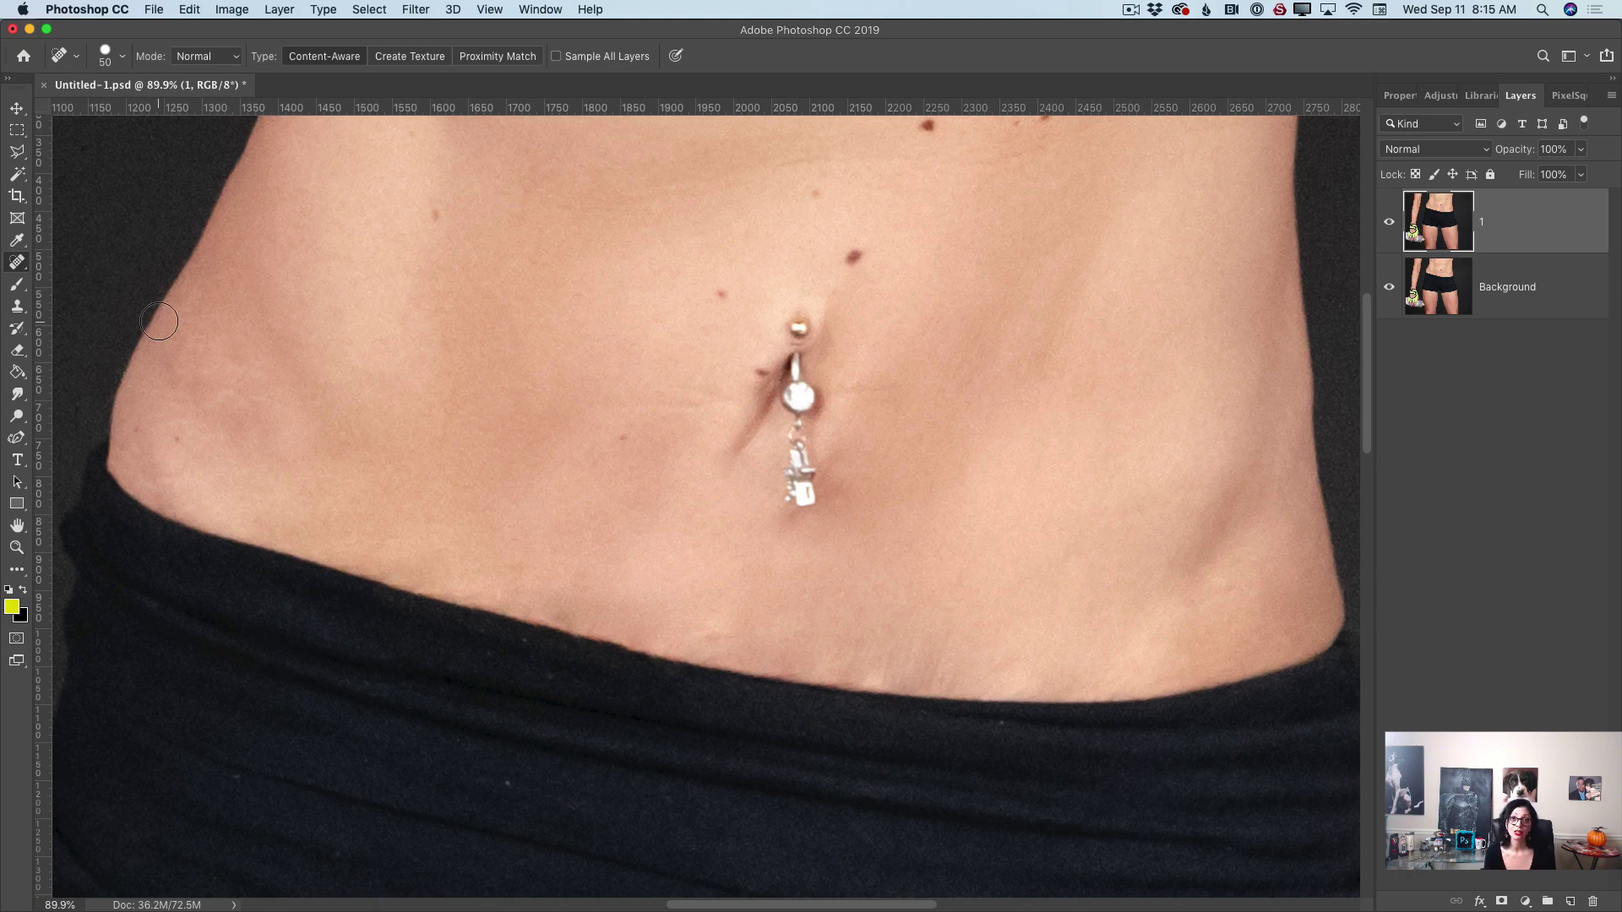
right_click(22, 263)
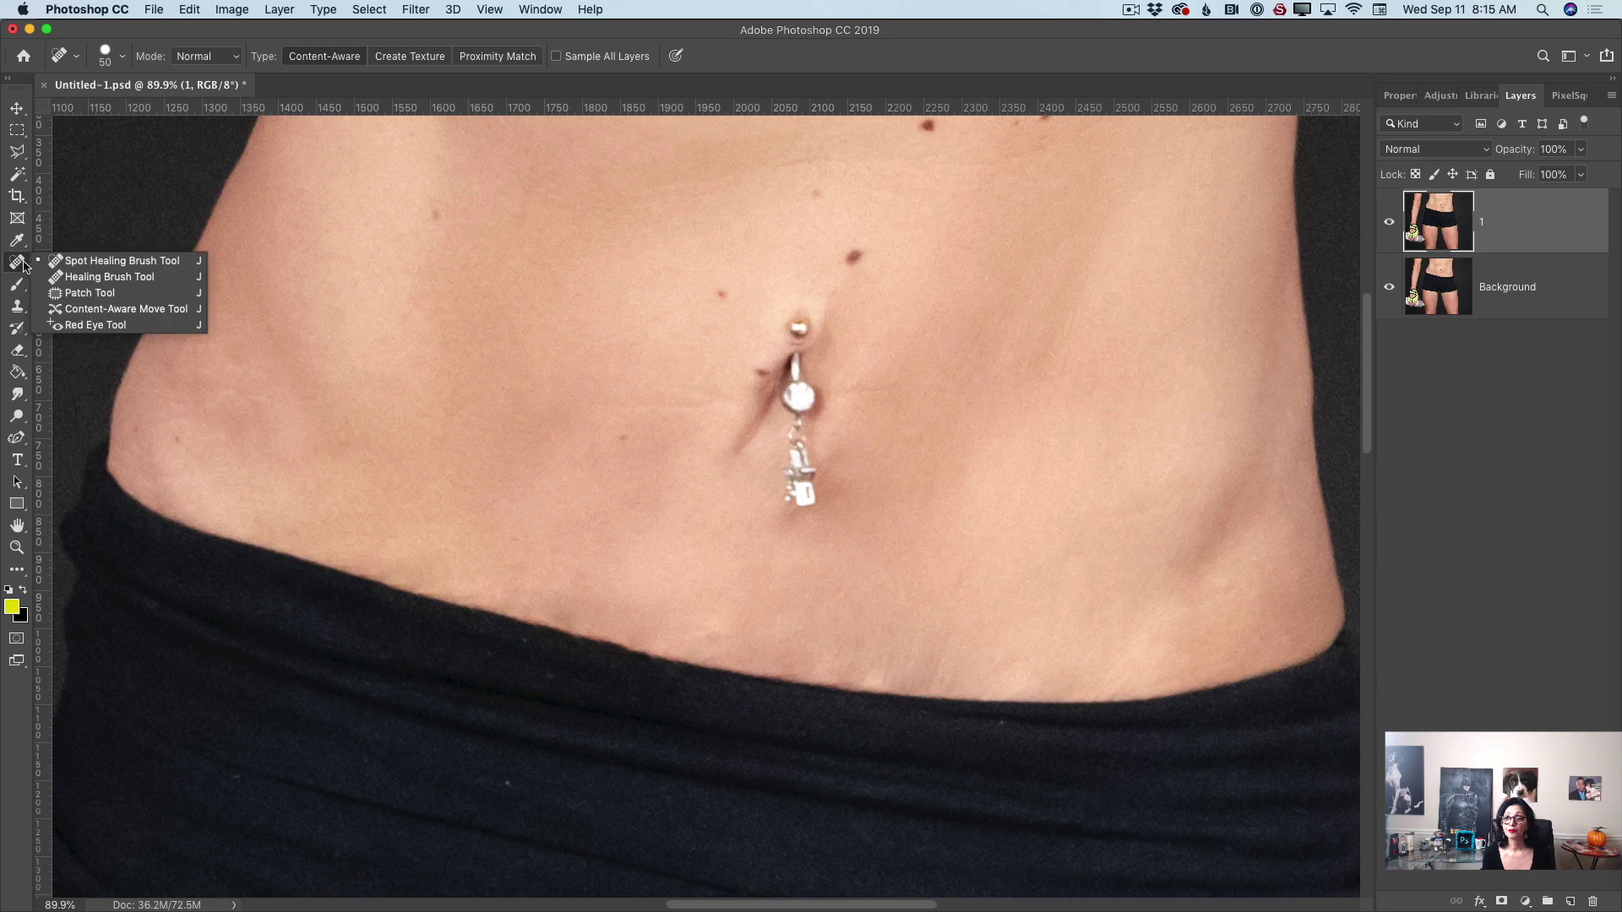
click(84, 261)
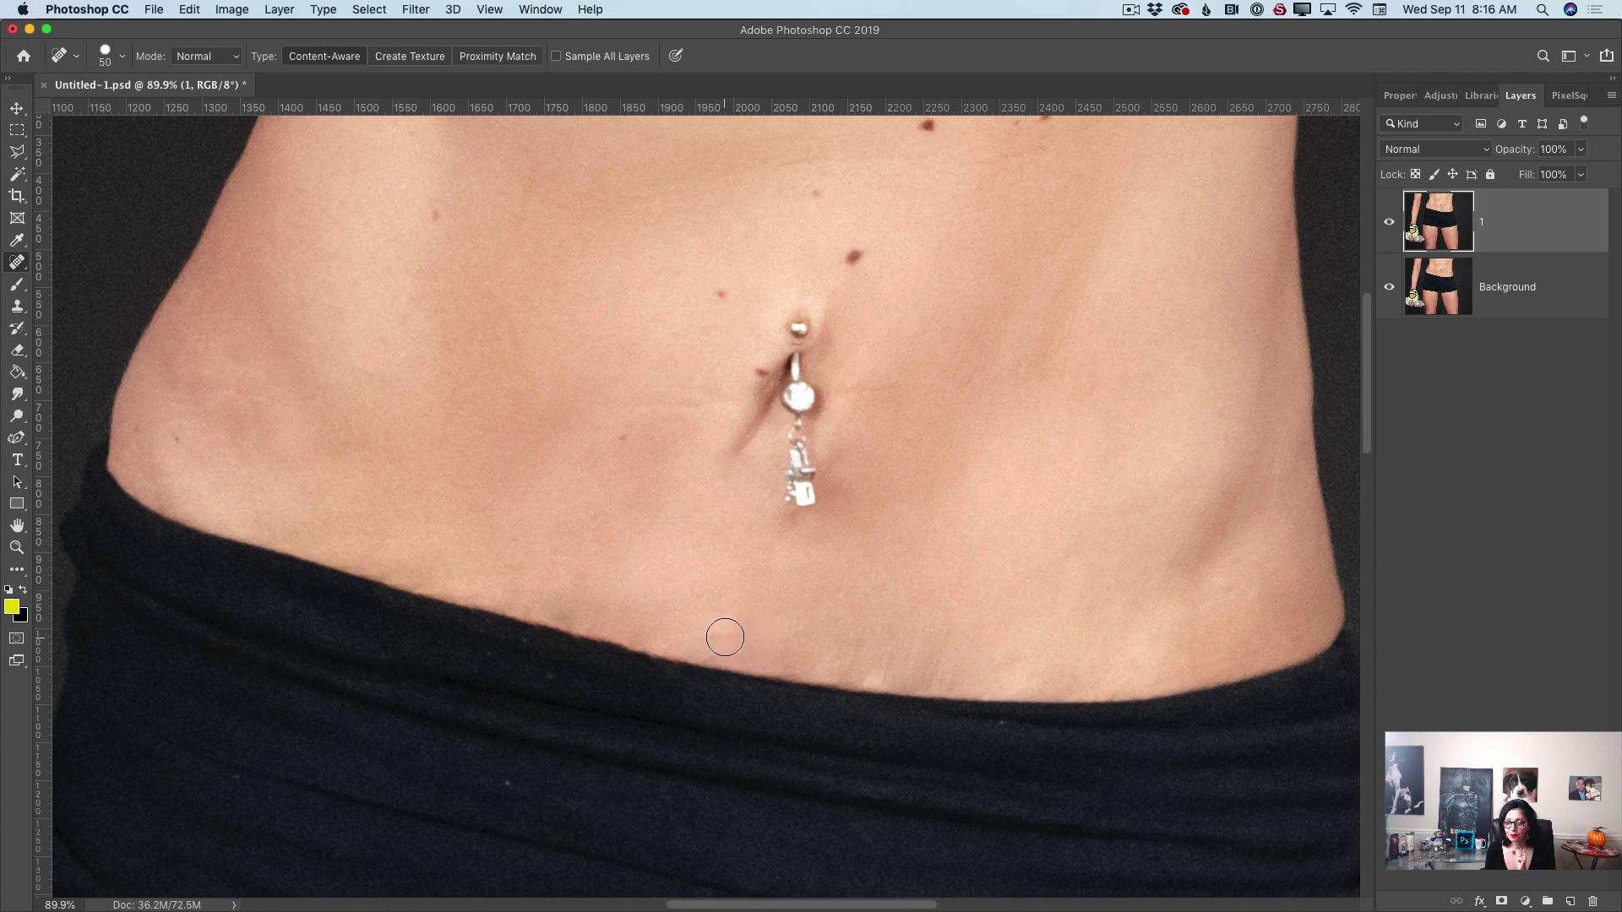
drag(724, 637, 746, 645)
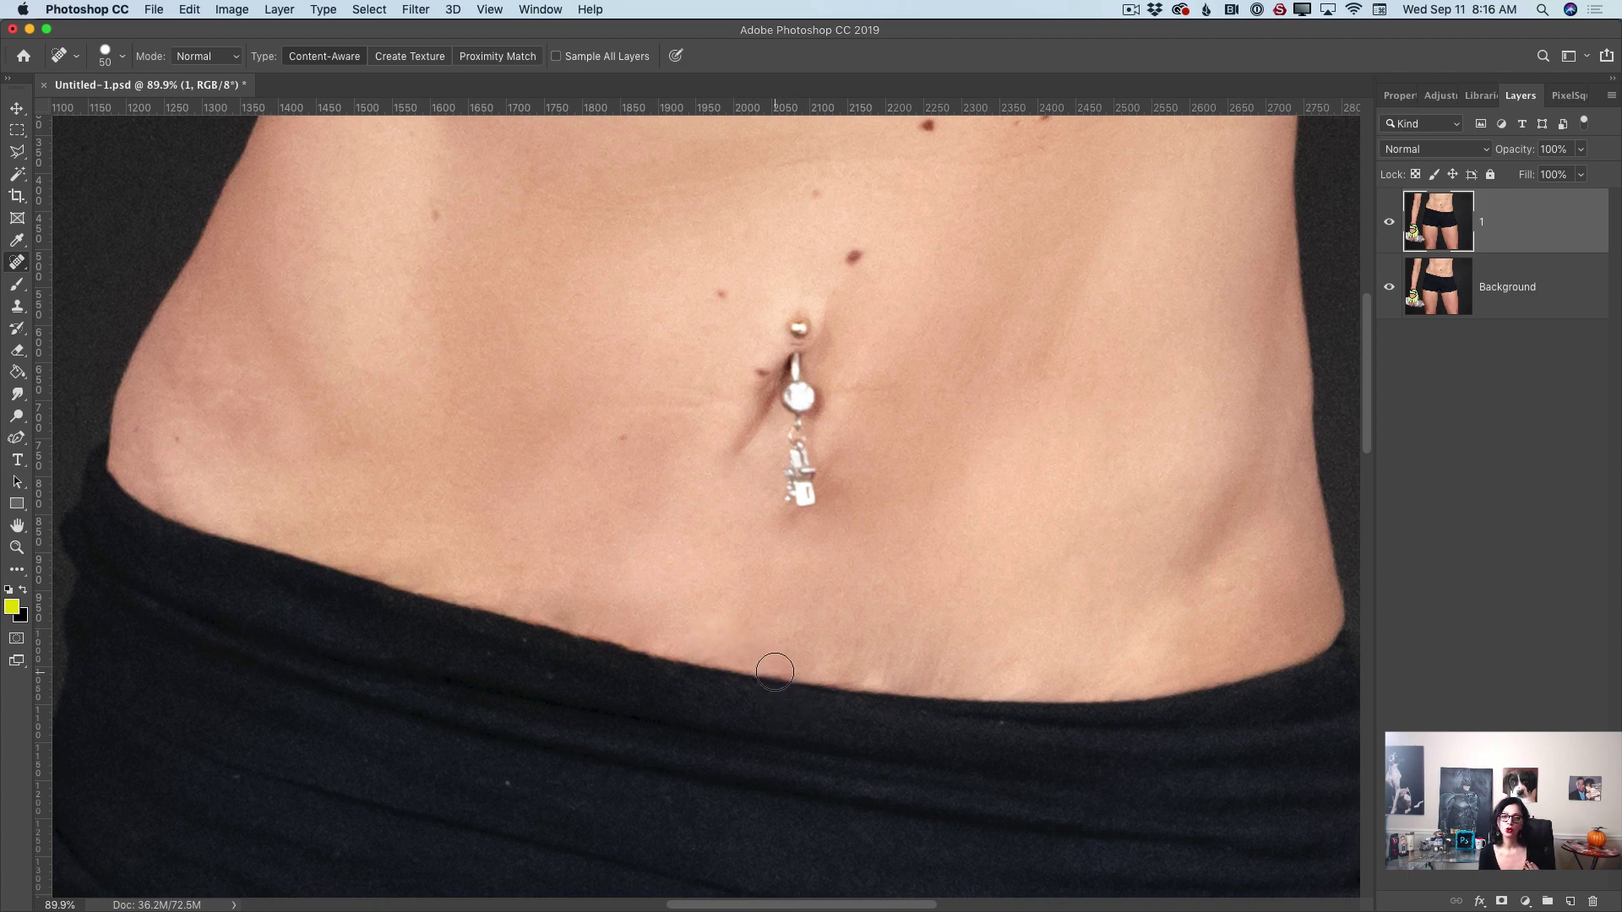
- Heal the faint lines and uneven spots above the waistband, below and right of the navel jewelry, with the Spot Healing Brush
right_click(21, 263)
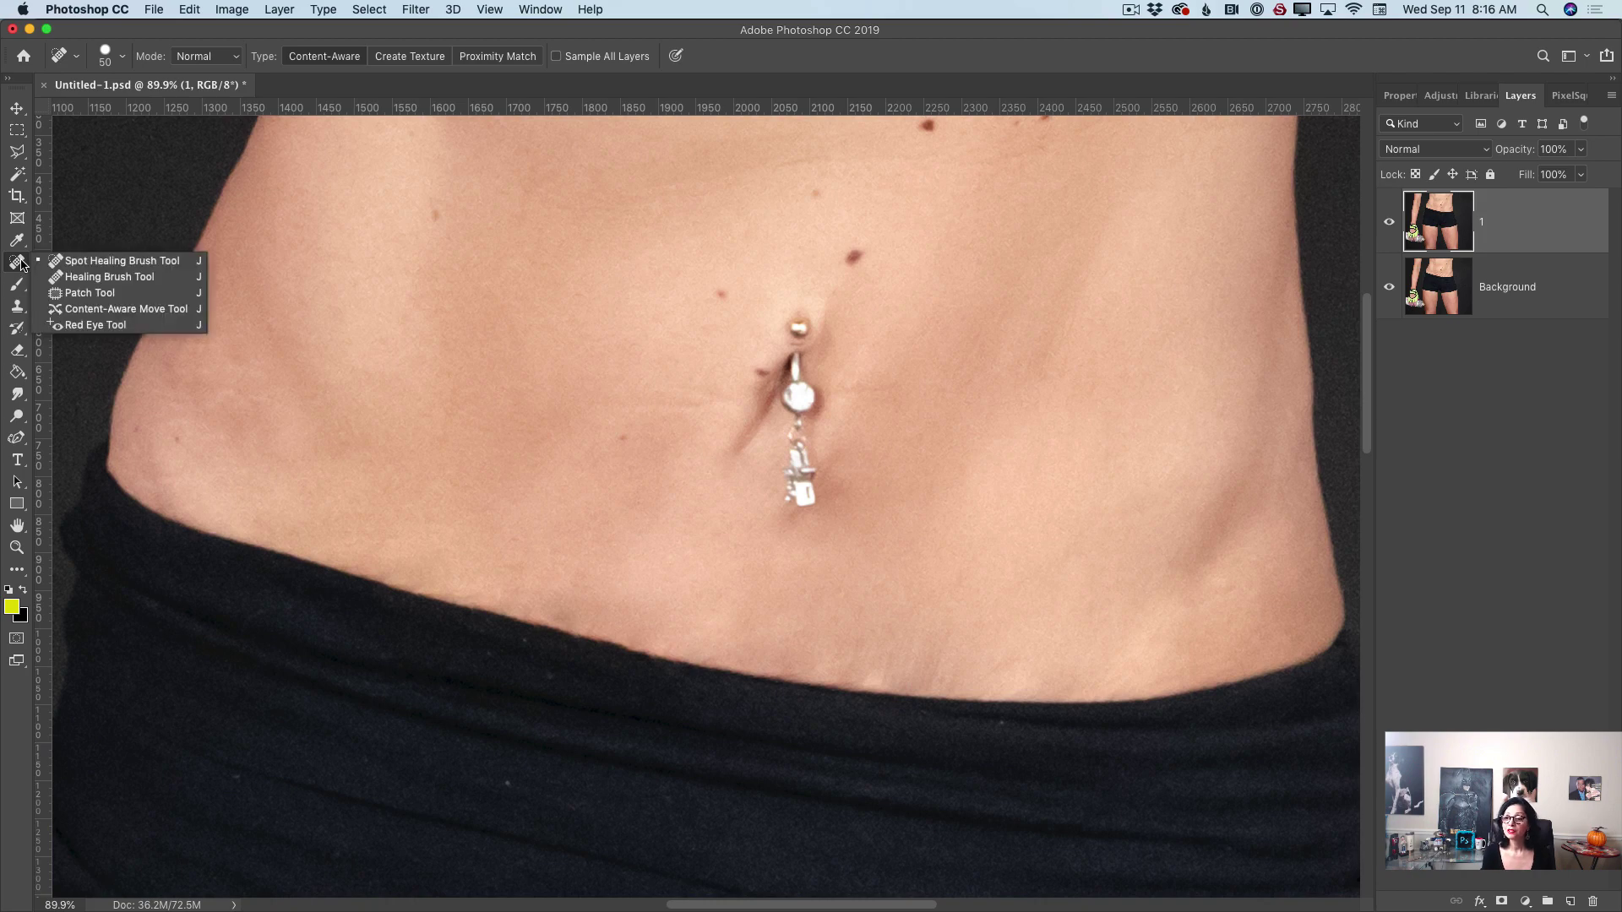
click(106, 267)
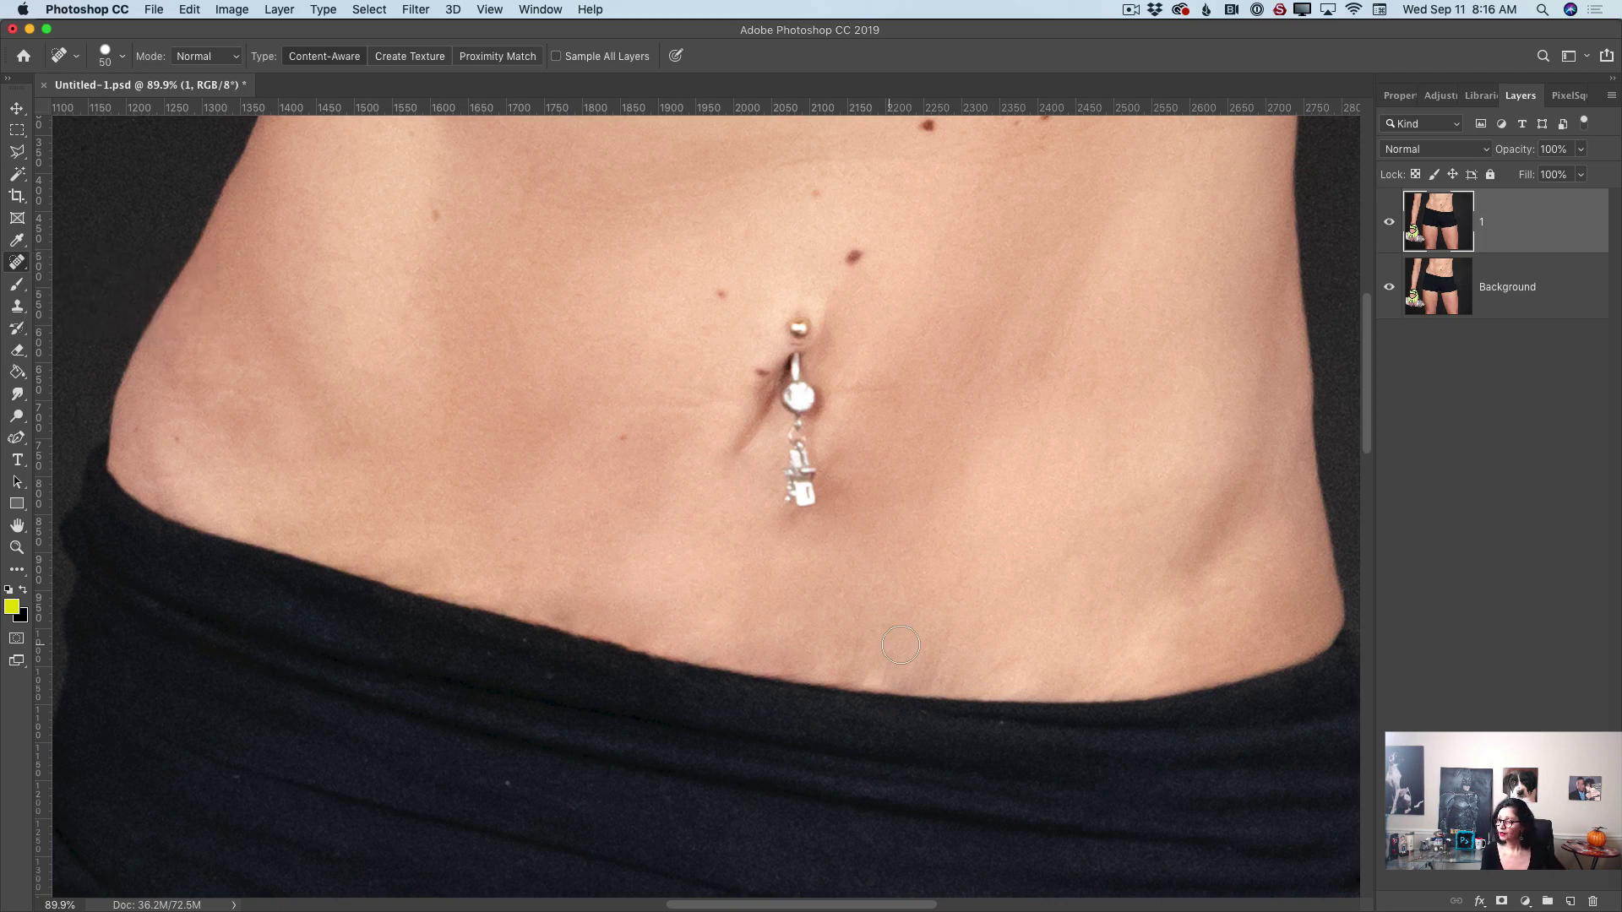
mouse_move(859, 657)
mouse_down()
mouse_move(862, 640)
mouse_move(883, 669)
mouse_move(948, 635)
mouse_move(948, 681)
mouse_up()
drag(1041, 638, 1019, 637)
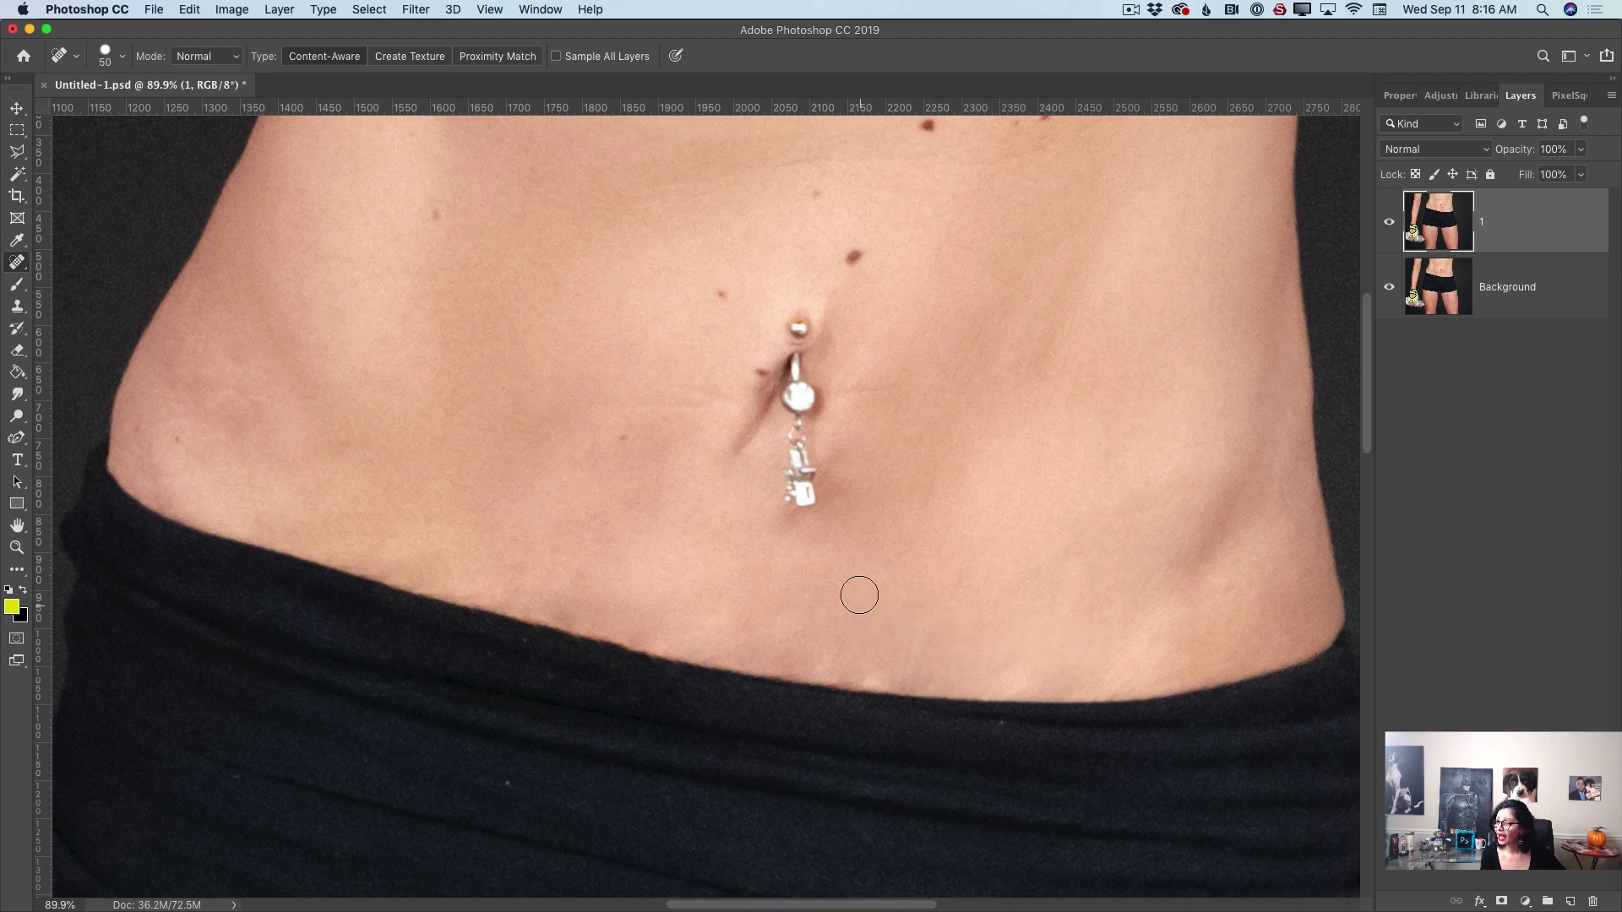
drag(878, 683, 865, 682)
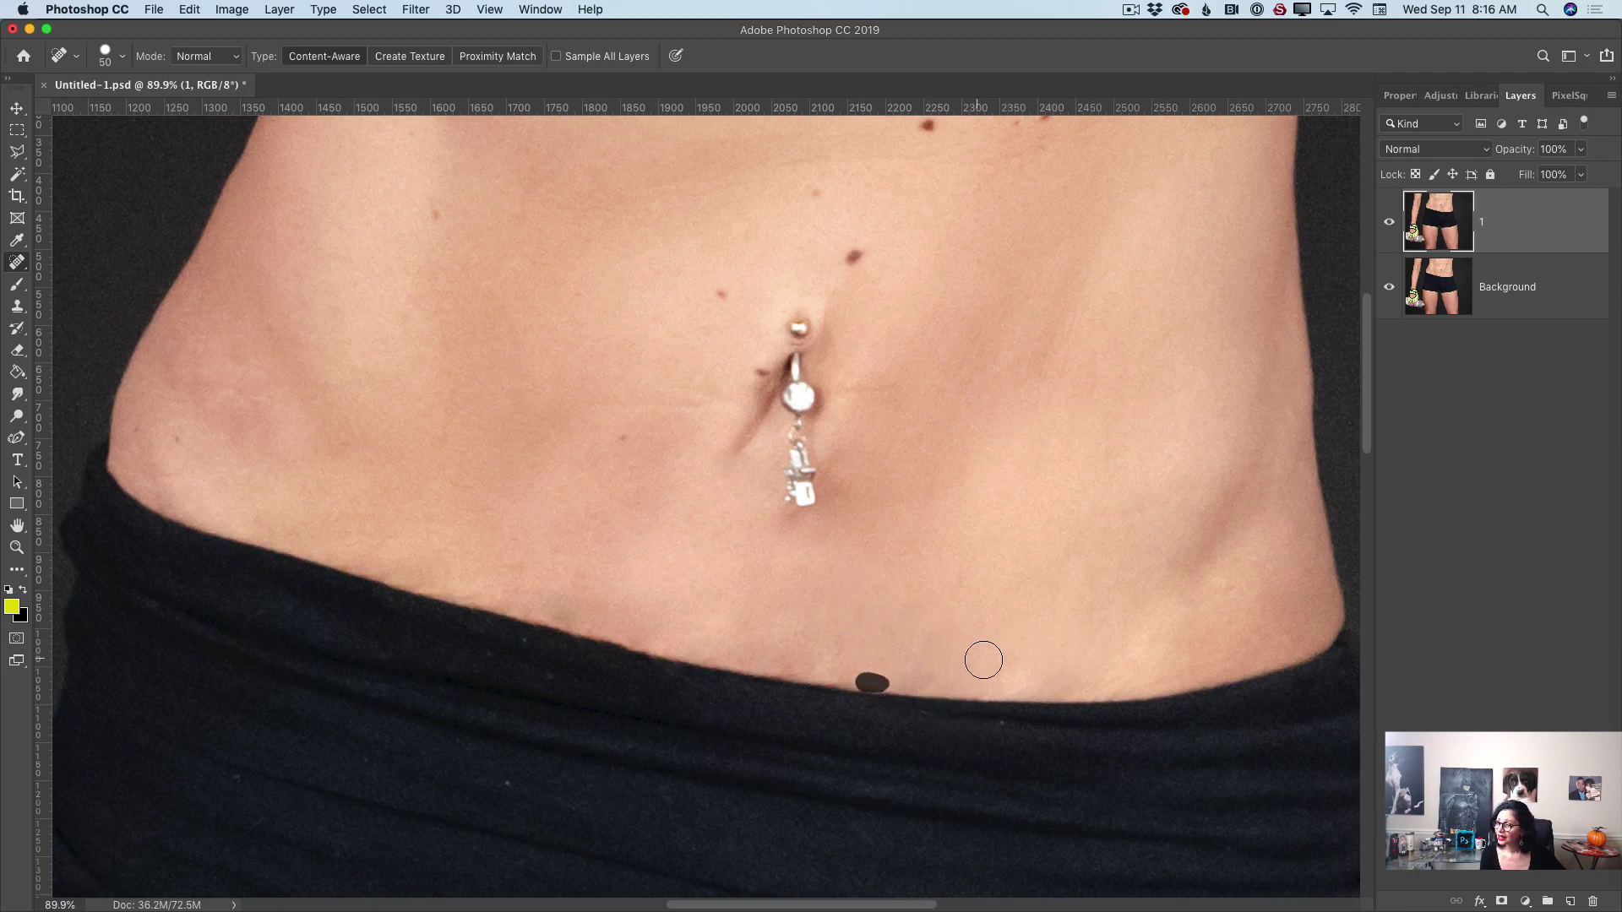
- Heal the uneven skin toward the left hip and the faint horizontal creases on both sides of the navel with the Spot Healing Brush
mouse_move(514, 570)
mouse_down()
mouse_move(513, 547)
mouse_move(460, 594)
mouse_up()
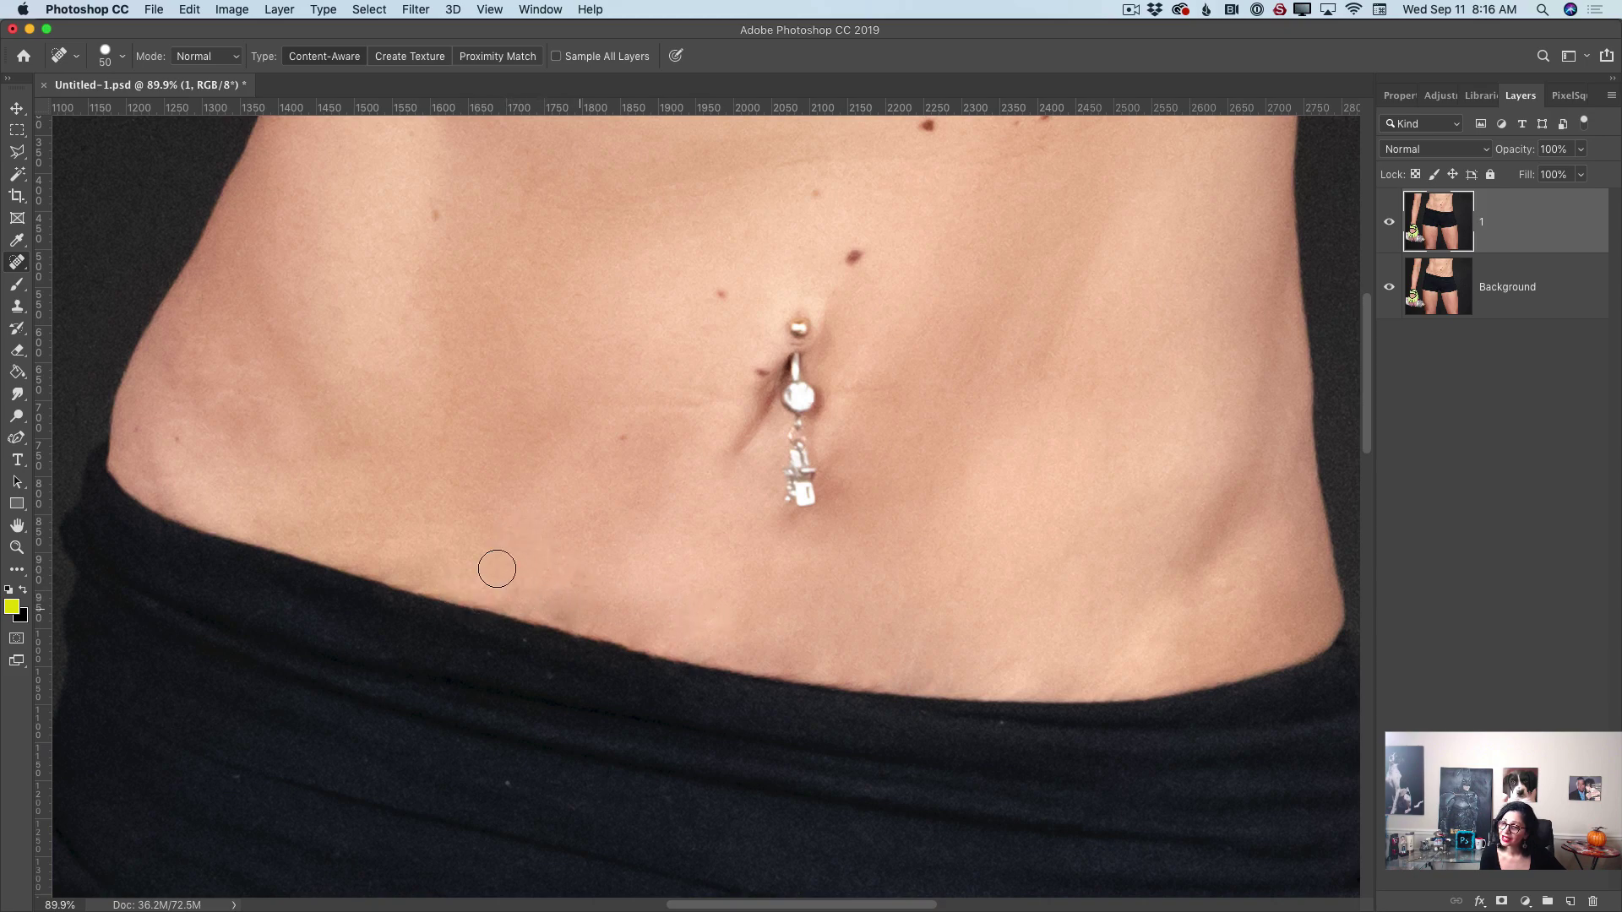
drag(245, 377, 305, 396)
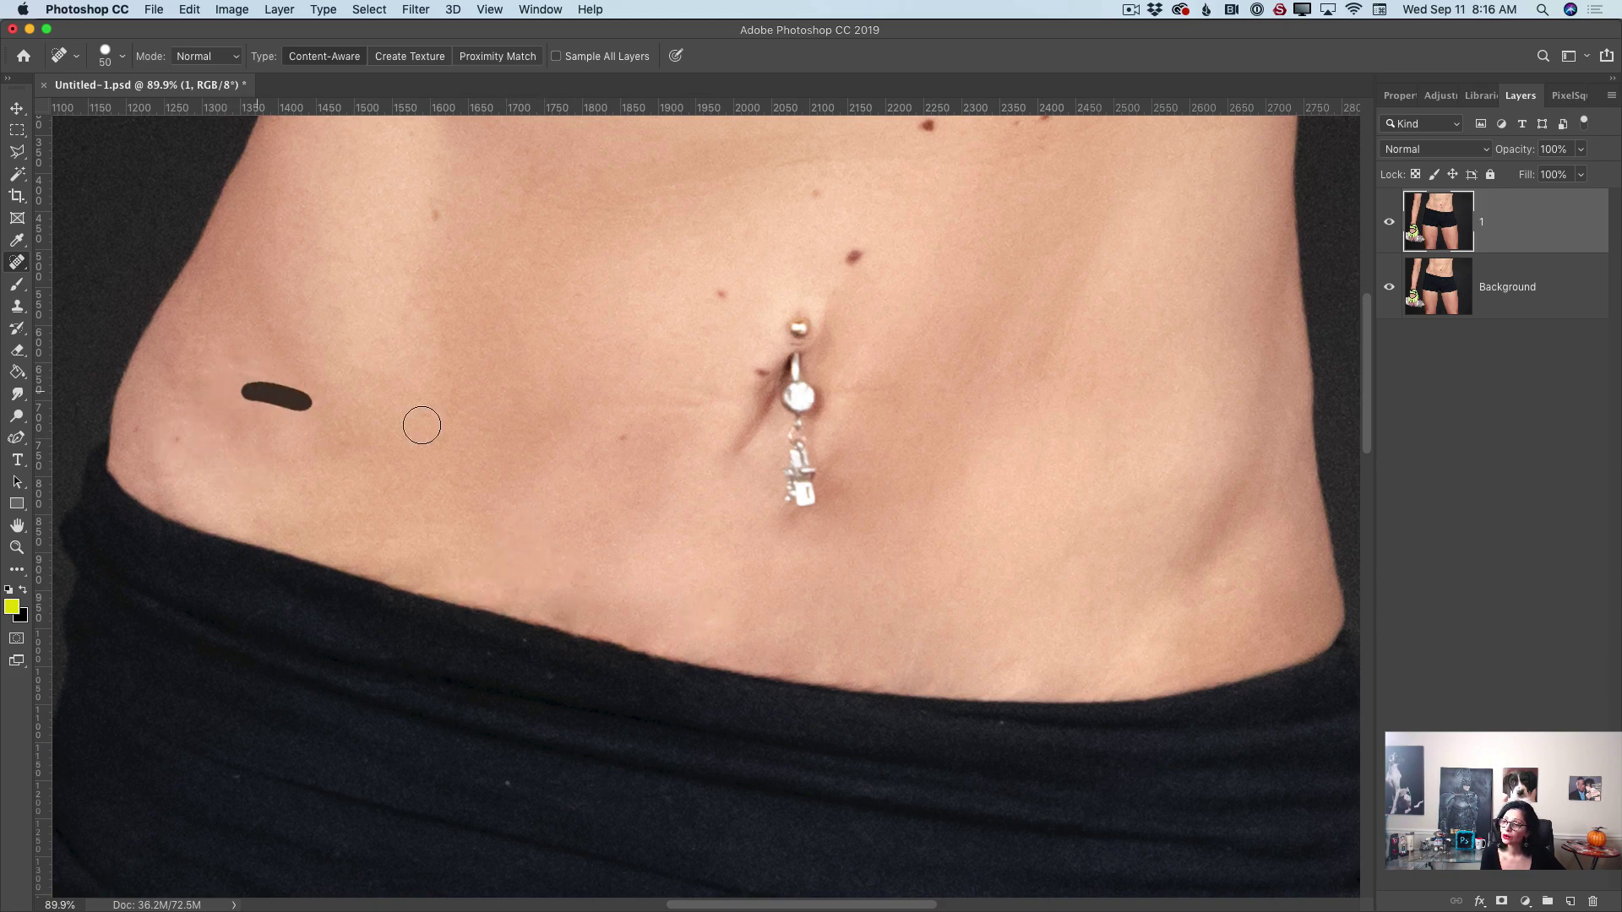
mouse_move(763, 425)
mouse_down()
mouse_move(740, 457)
mouse_move(706, 407)
mouse_move(657, 398)
mouse_up()
drag(650, 380, 708, 384)
drag(885, 390, 844, 386)
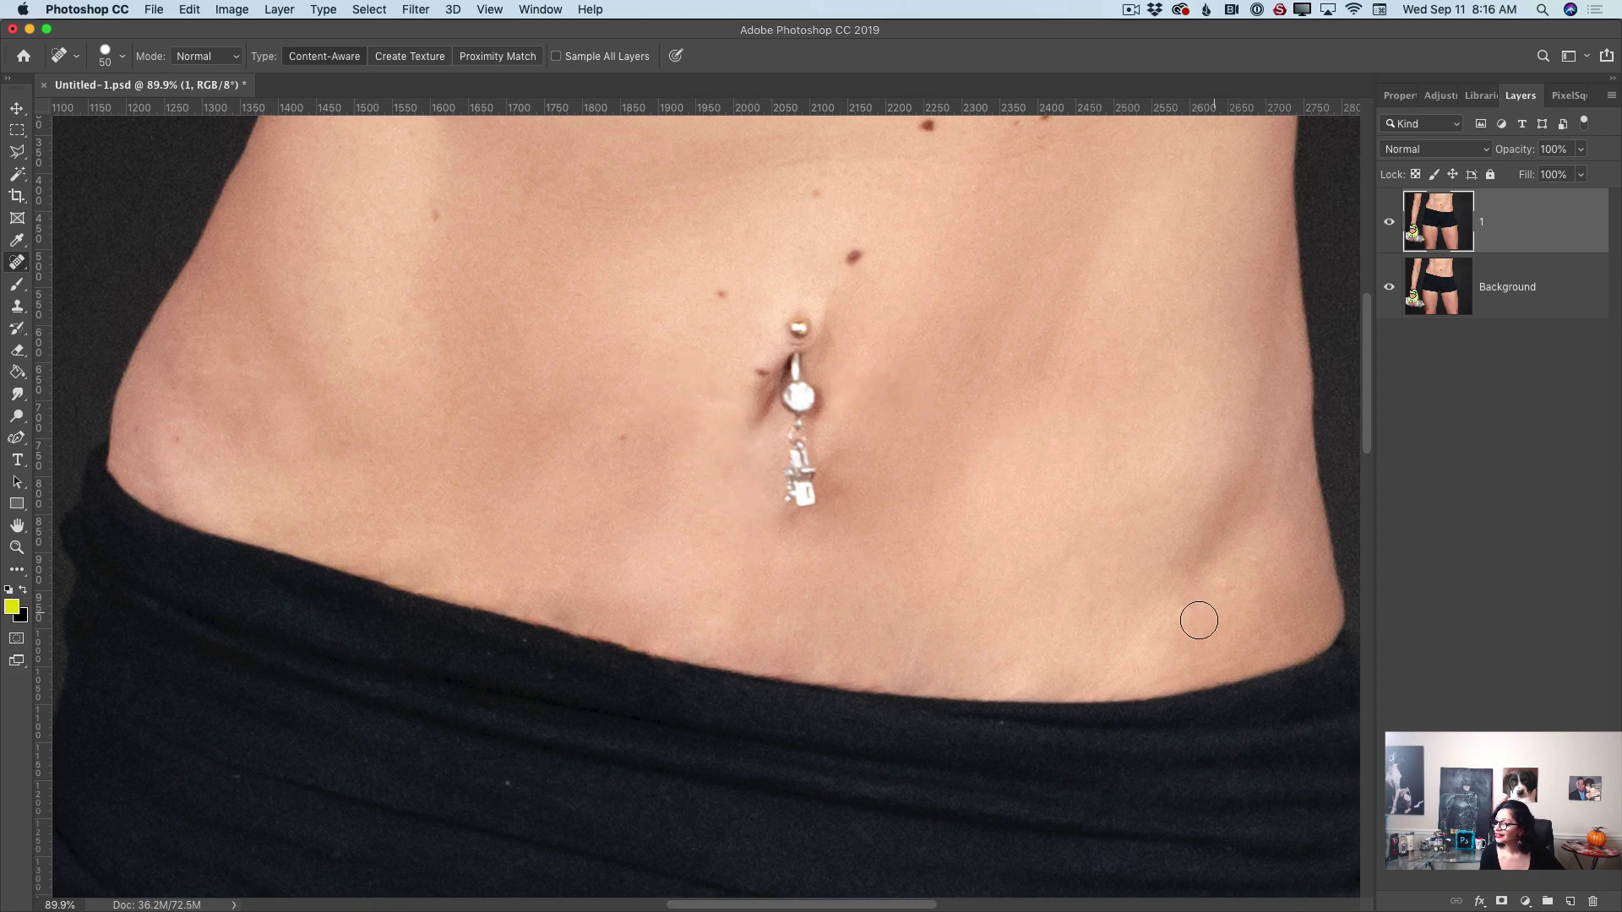
- Heal the uneven skin at the hip on the image's right and the faint spots along the waistband with the Spot Healing Brush
drag(1248, 662, 1216, 667)
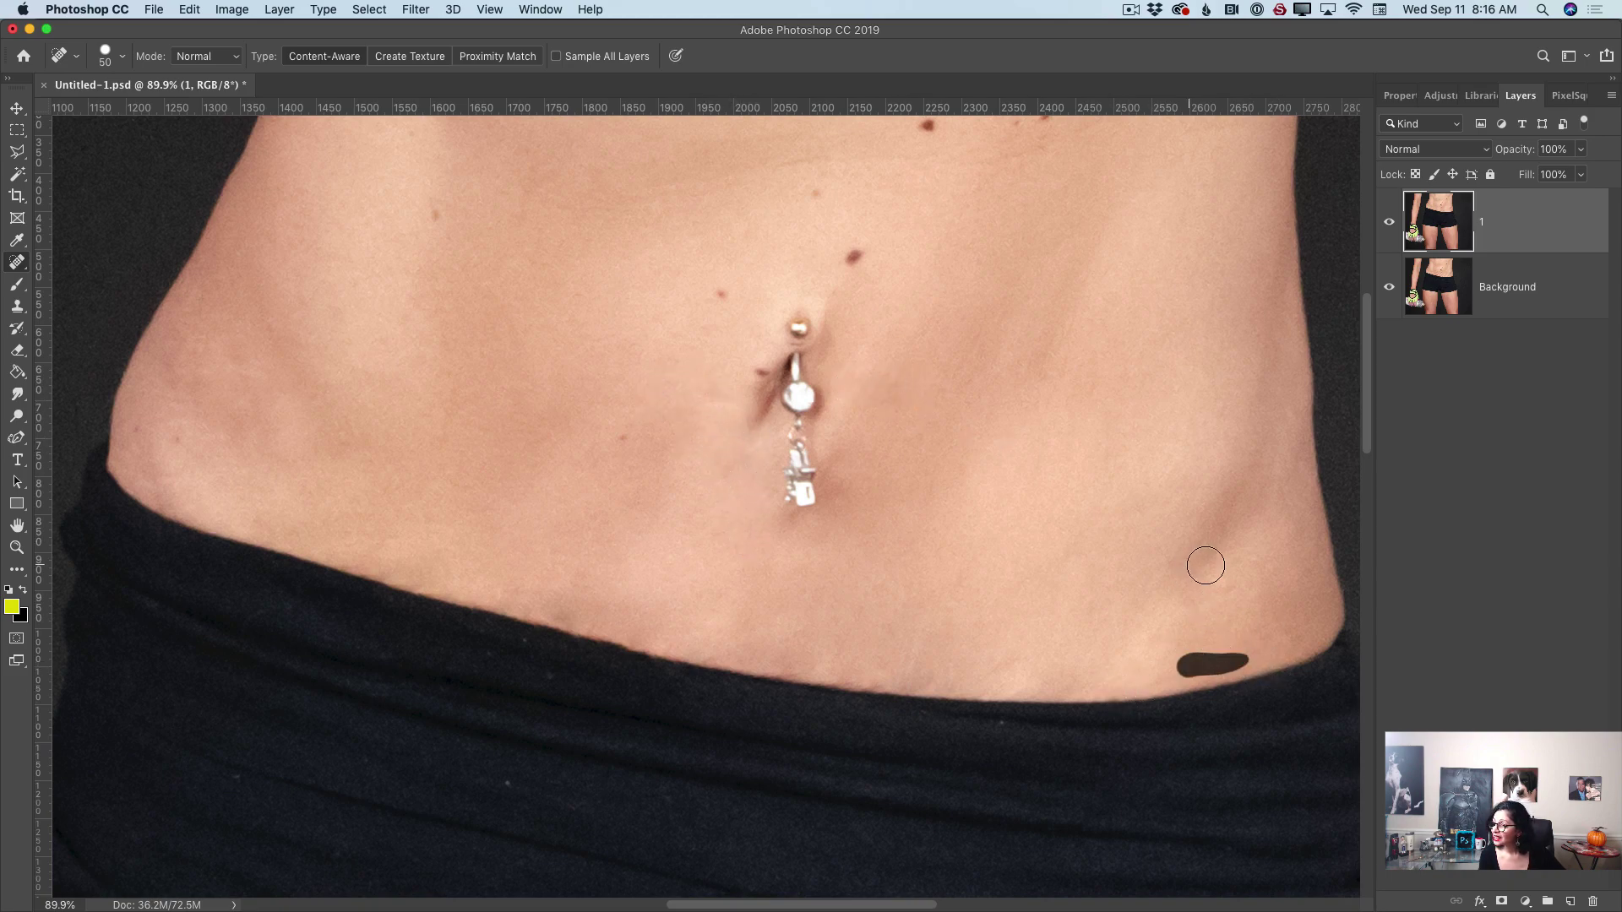
mouse_move(1227, 592)
mouse_down()
mouse_move(1303, 581)
mouse_move(1289, 553)
mouse_up()
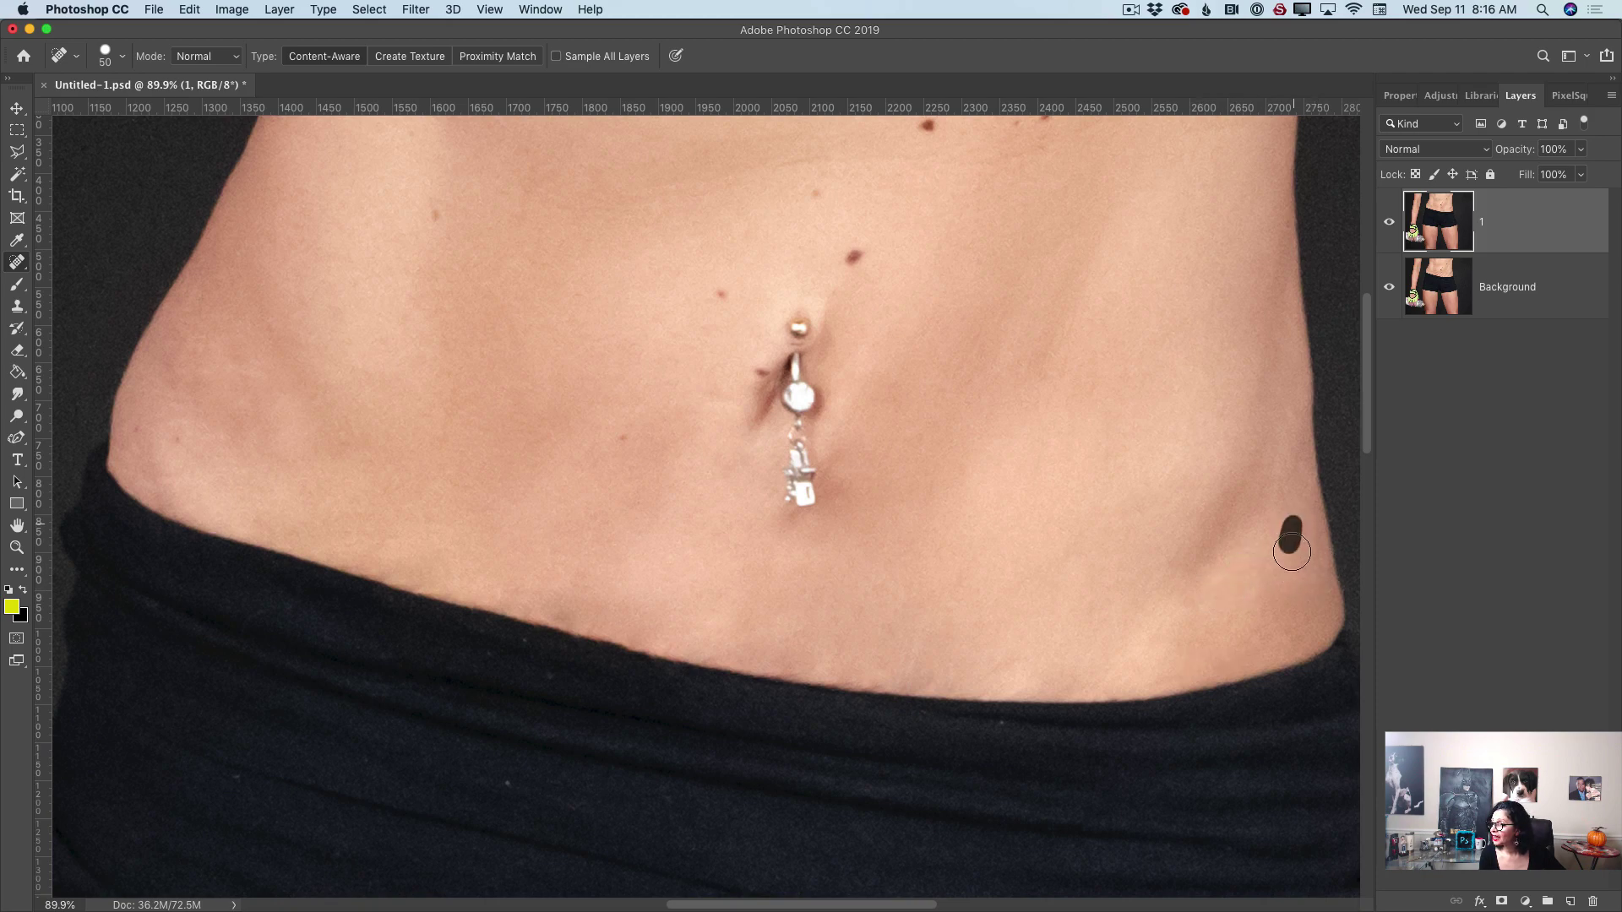
drag(880, 681, 870, 681)
click(939, 675)
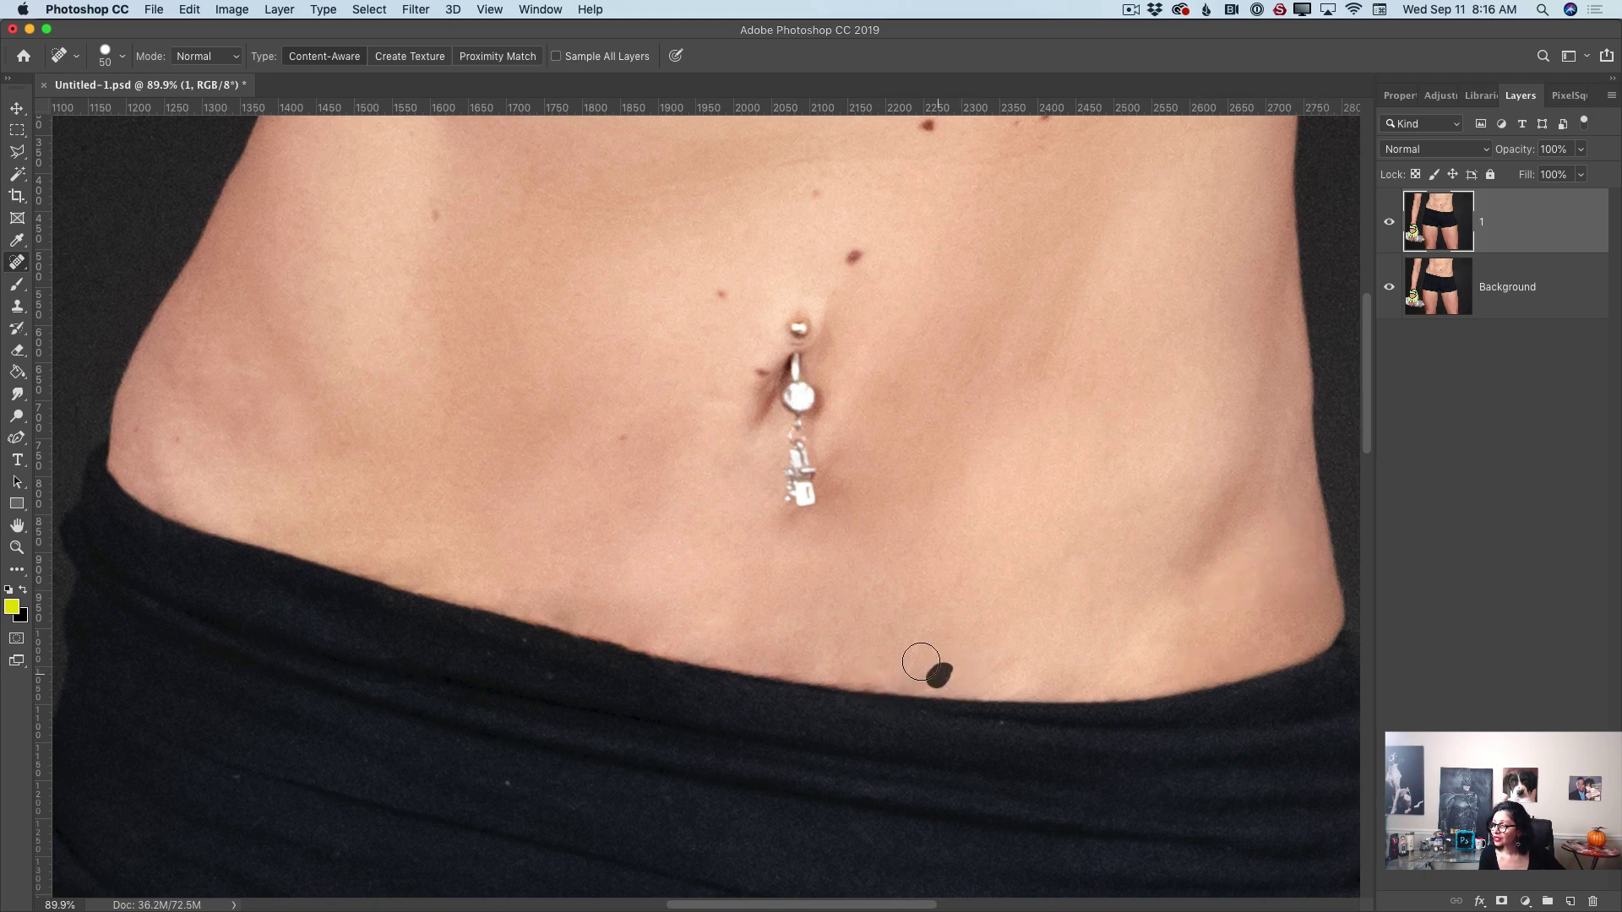
click(879, 591)
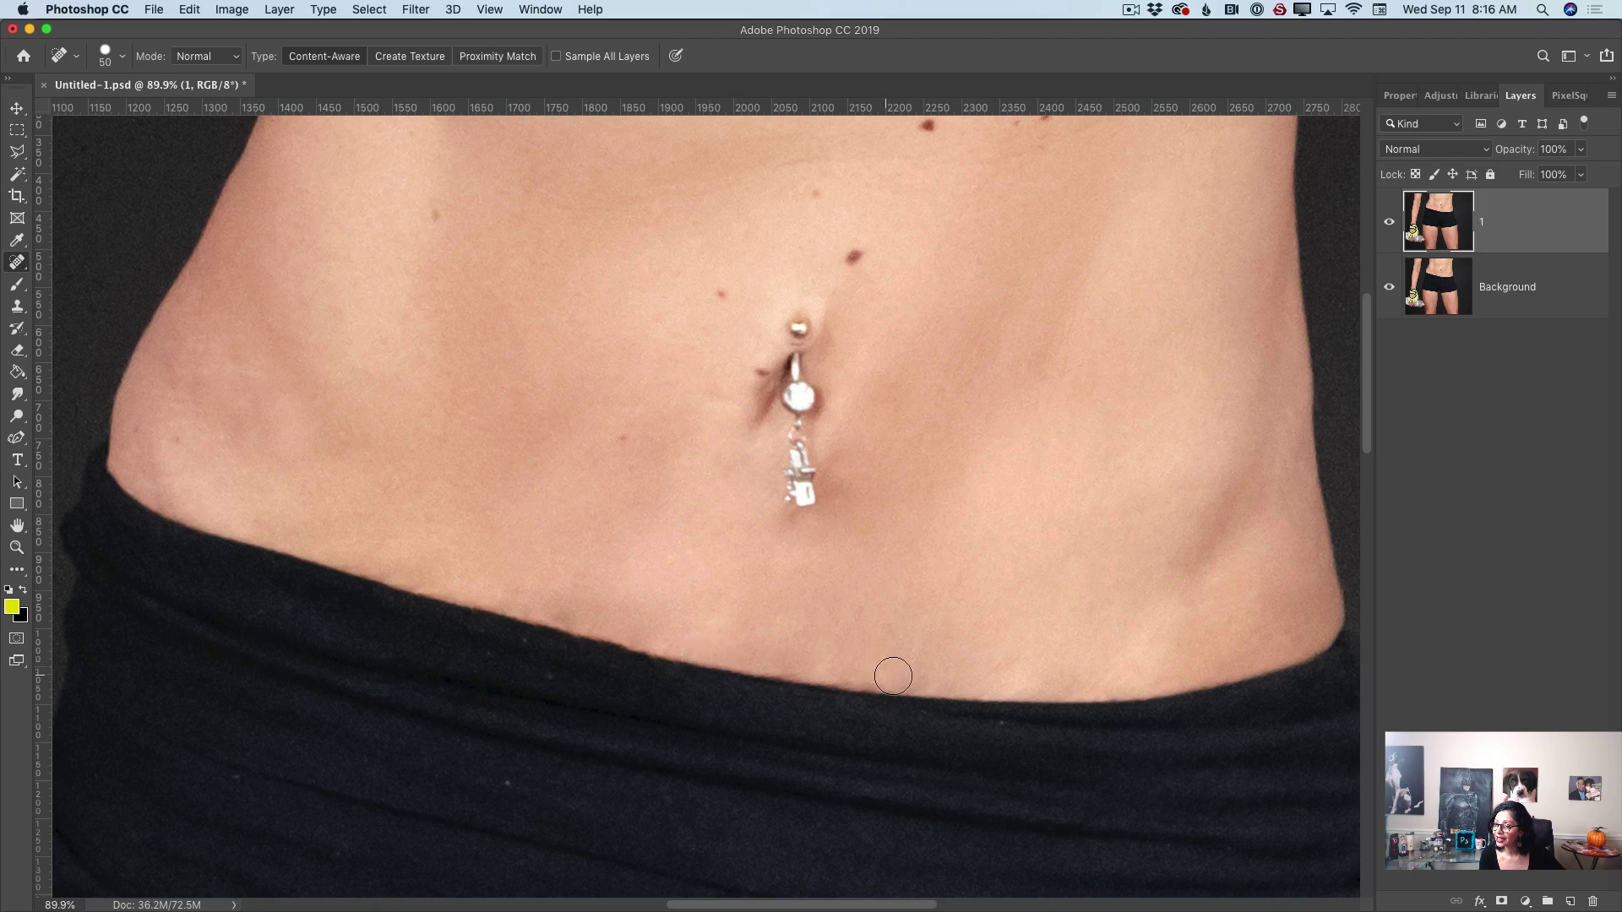
click(503, 592)
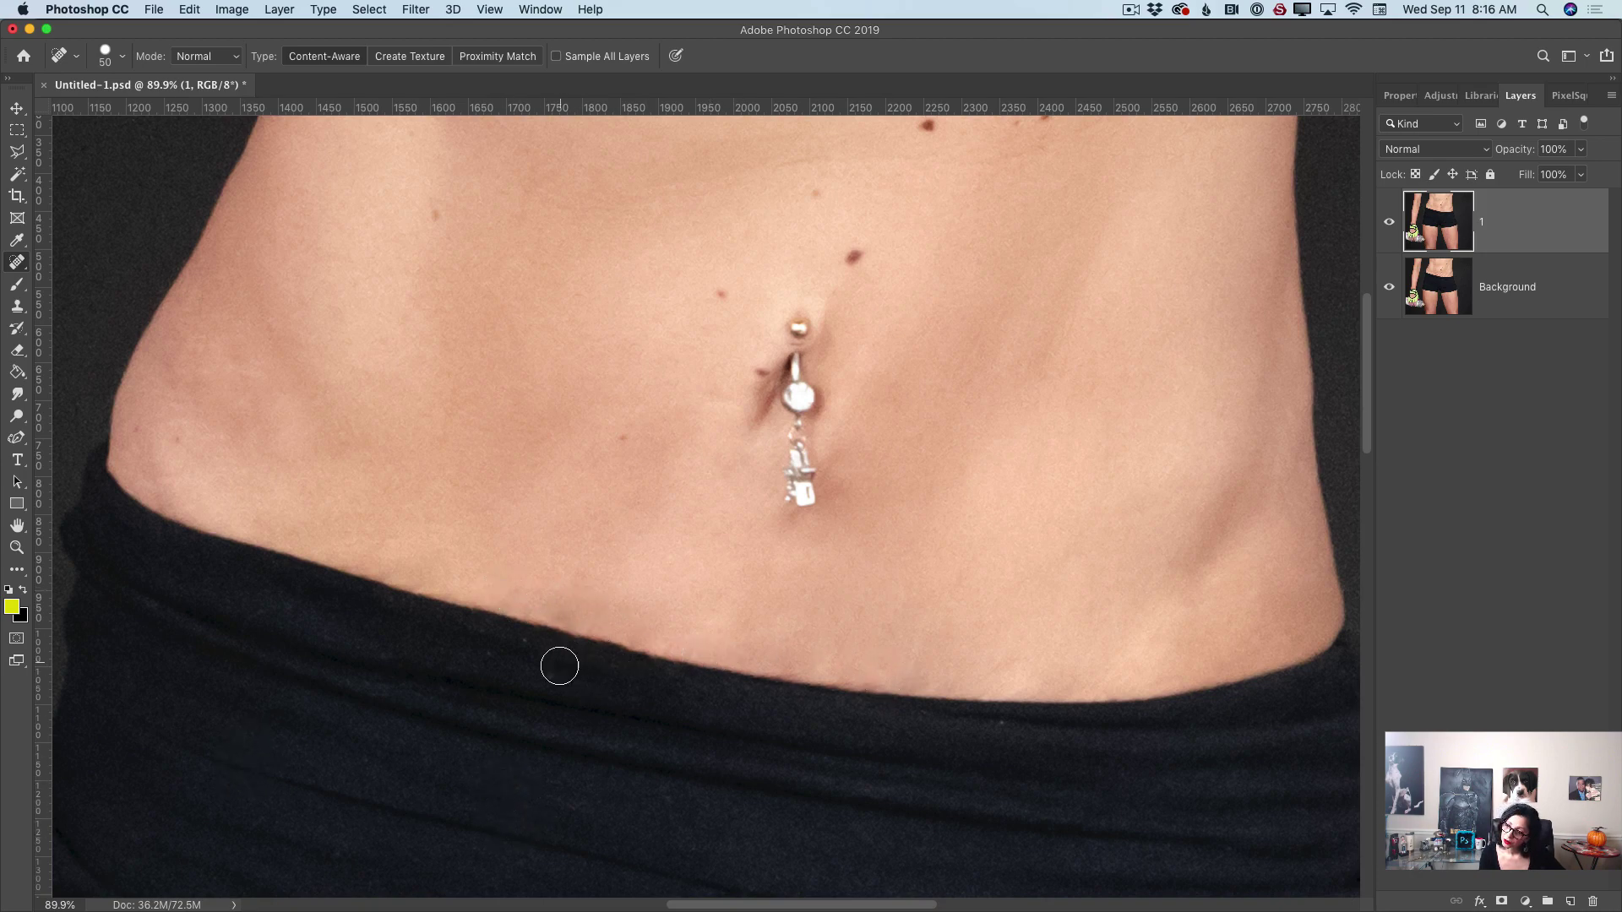
click(500, 659)
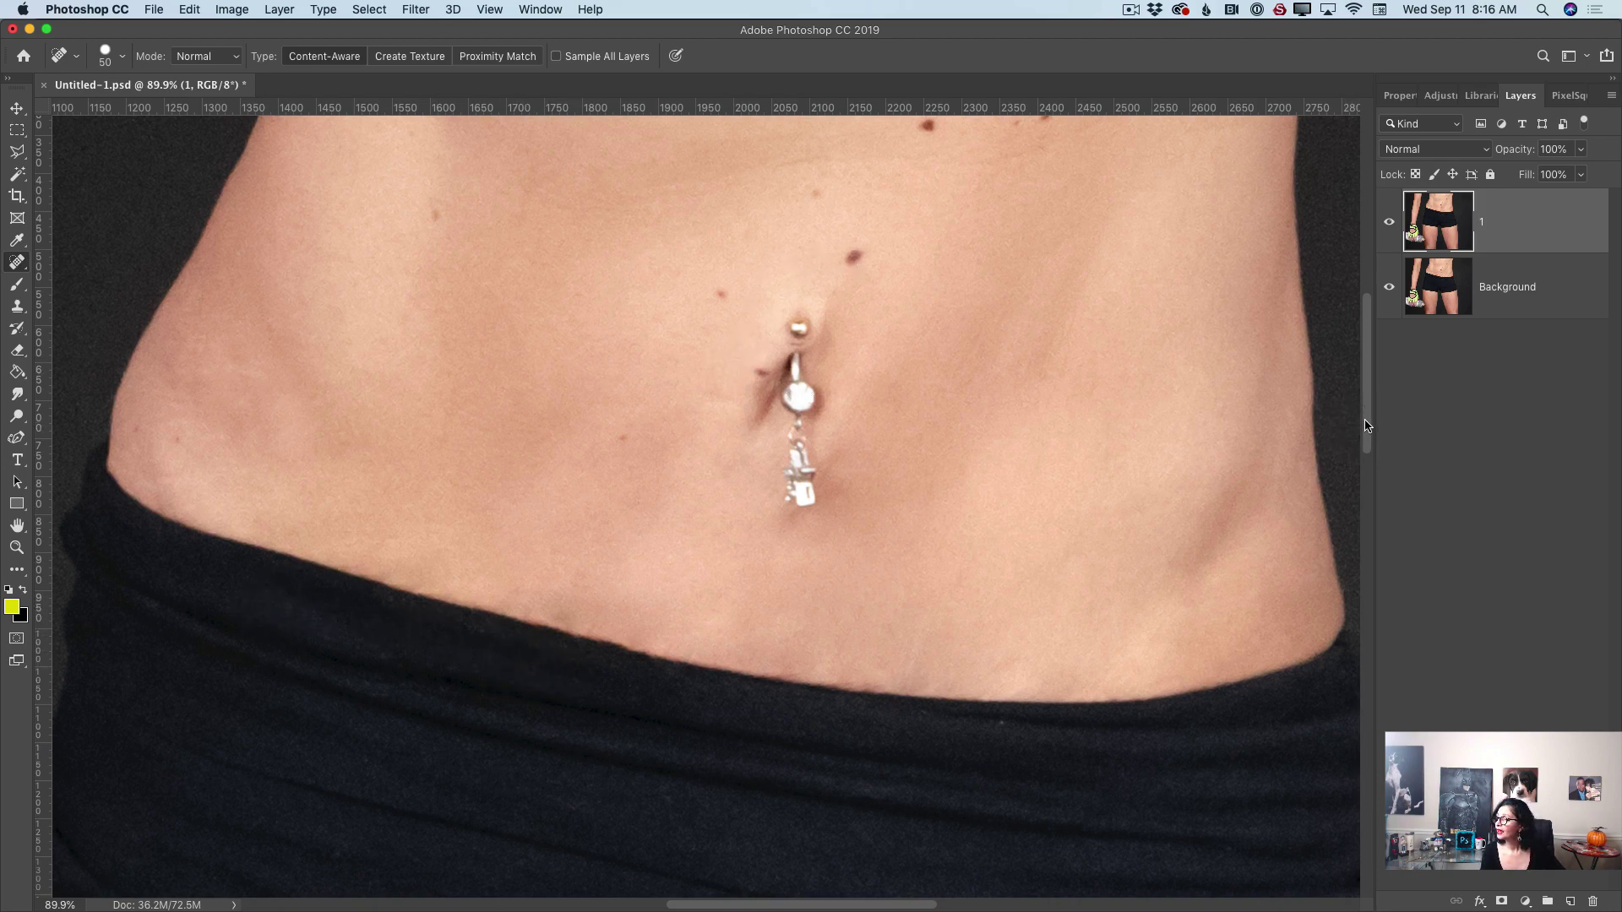
- Heal the short reddish horizontal mark on the upper abdomen above the navel with the Spot Healing Brush
scroll(760, 397, up, 10)
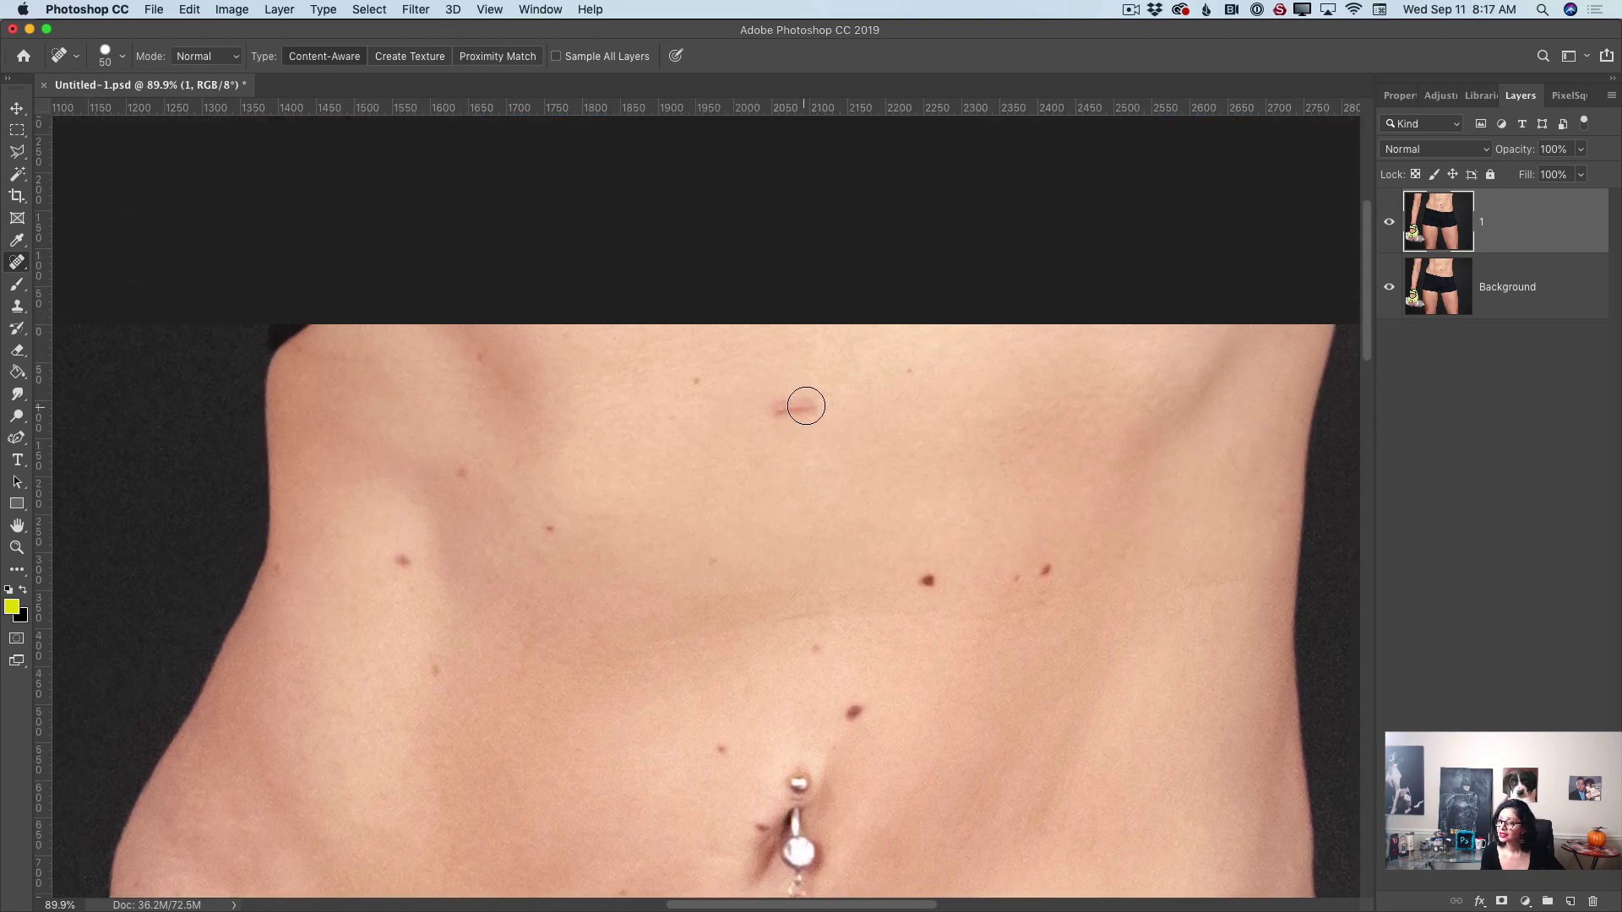
drag(806, 409, 778, 410)
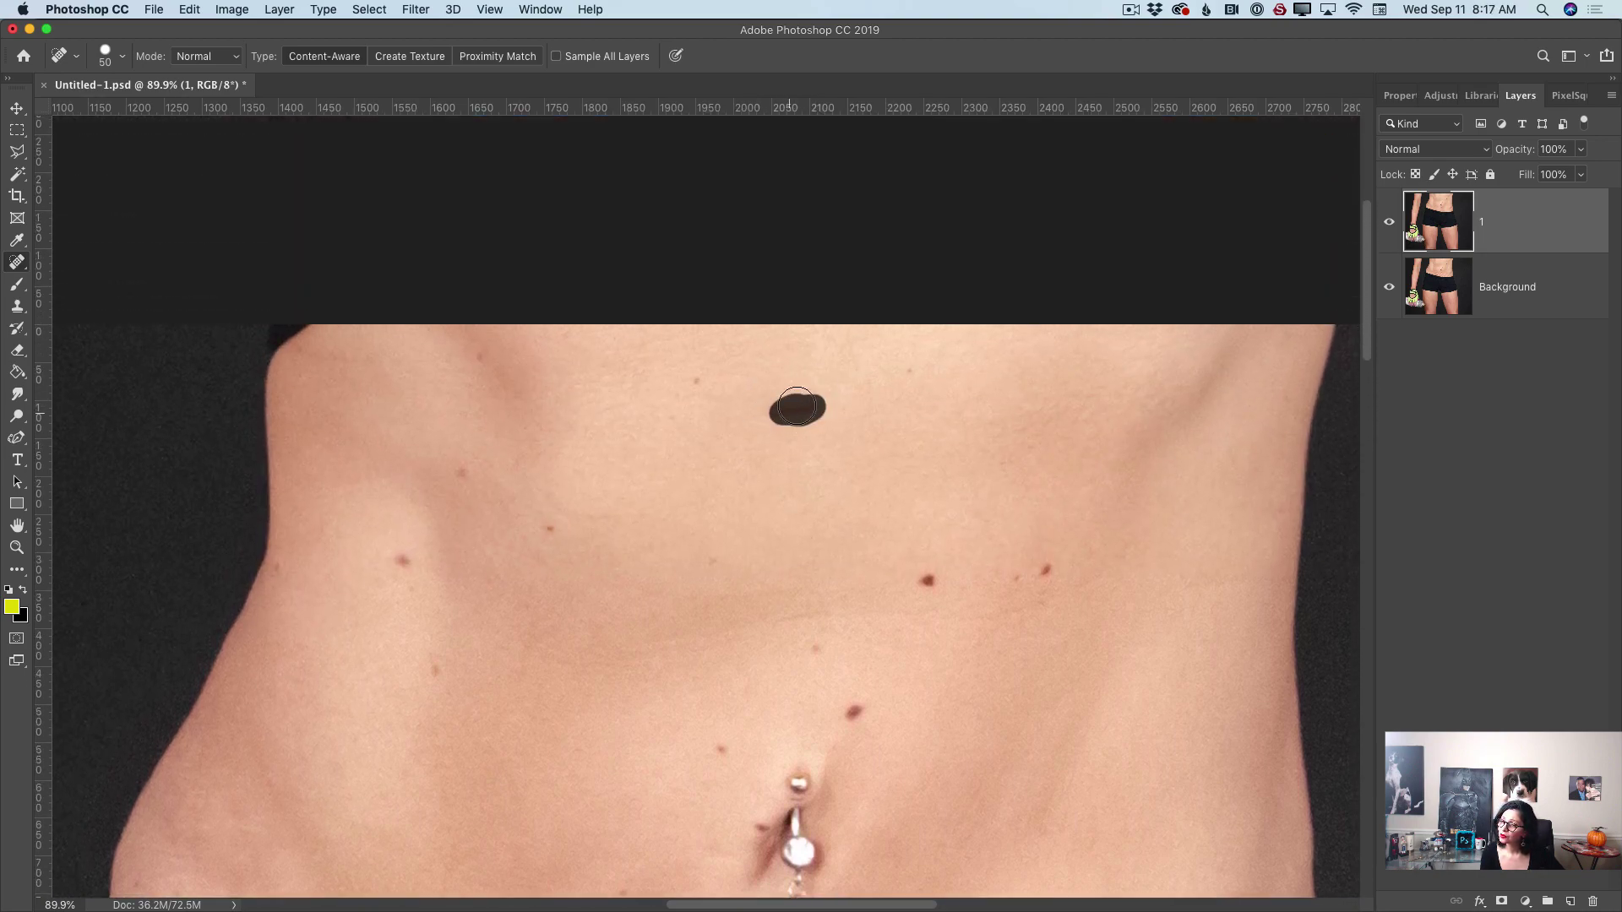
- Compare the abdomen before and after retouching by toggling the visibility of layer 1 at a zoomed-out view
click(17, 549)
drag(617, 591, 574, 554)
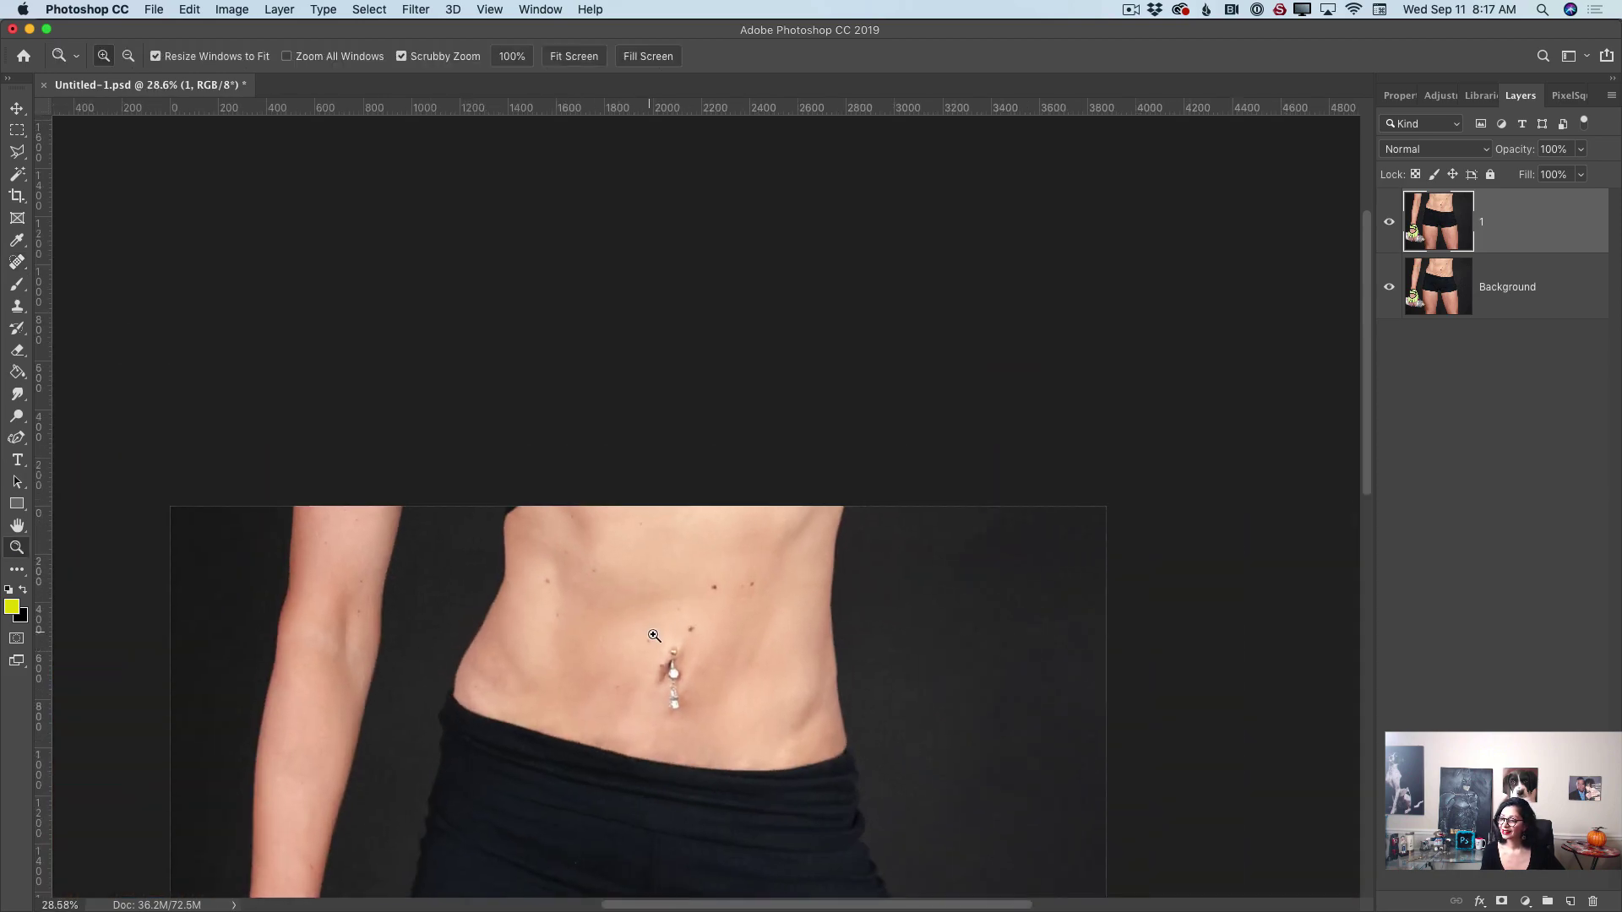
click(1389, 223)
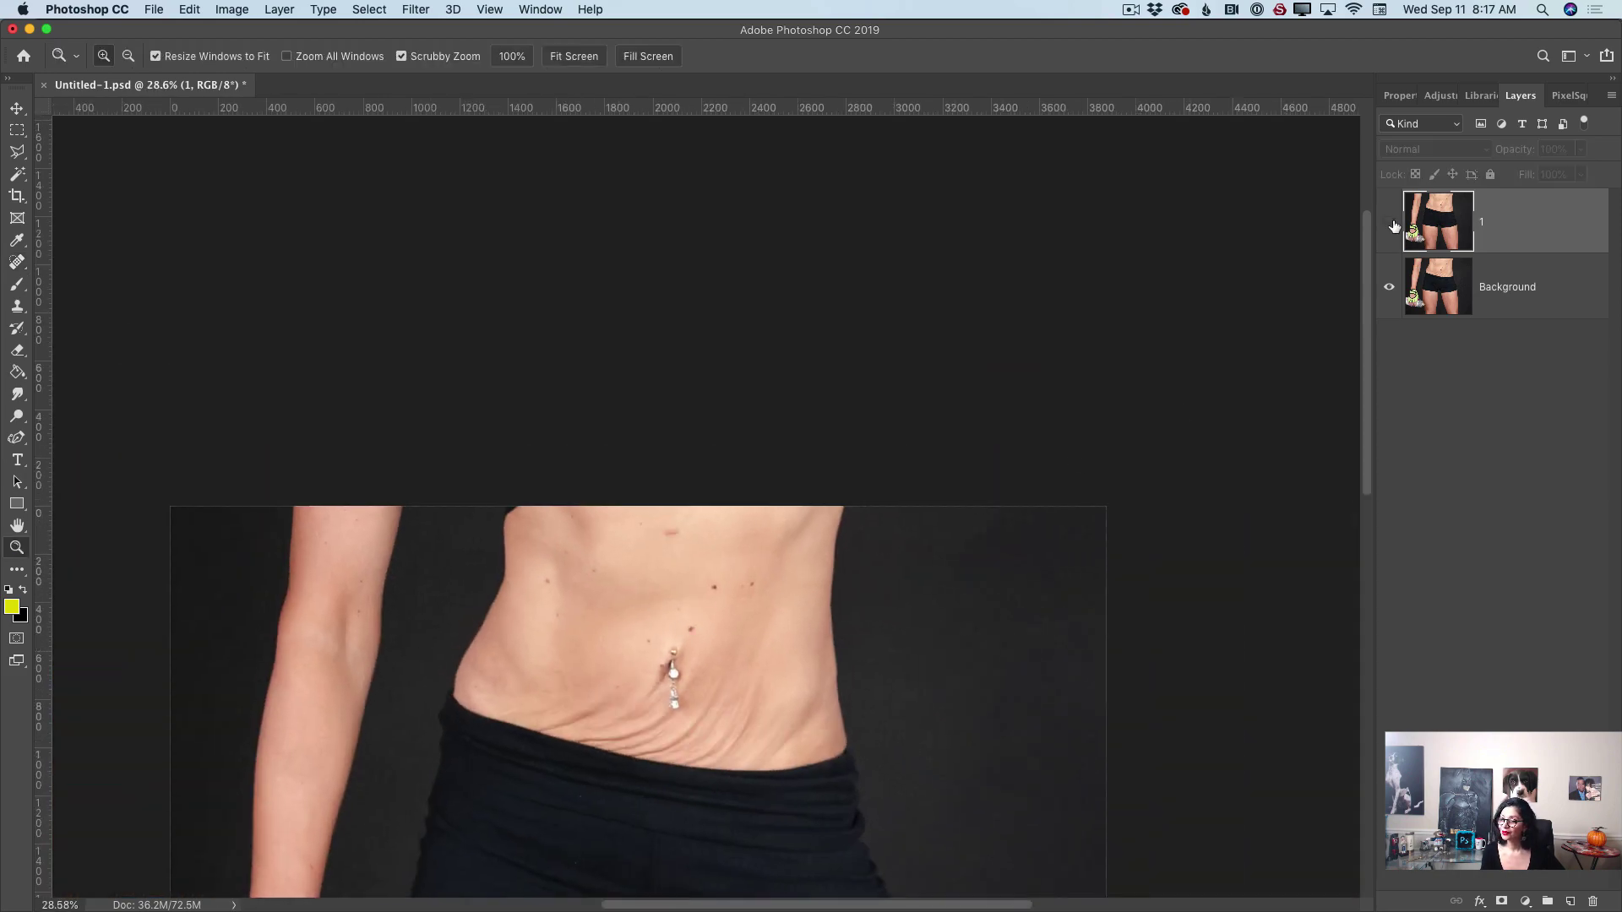
click(1390, 223)
click(1389, 223)
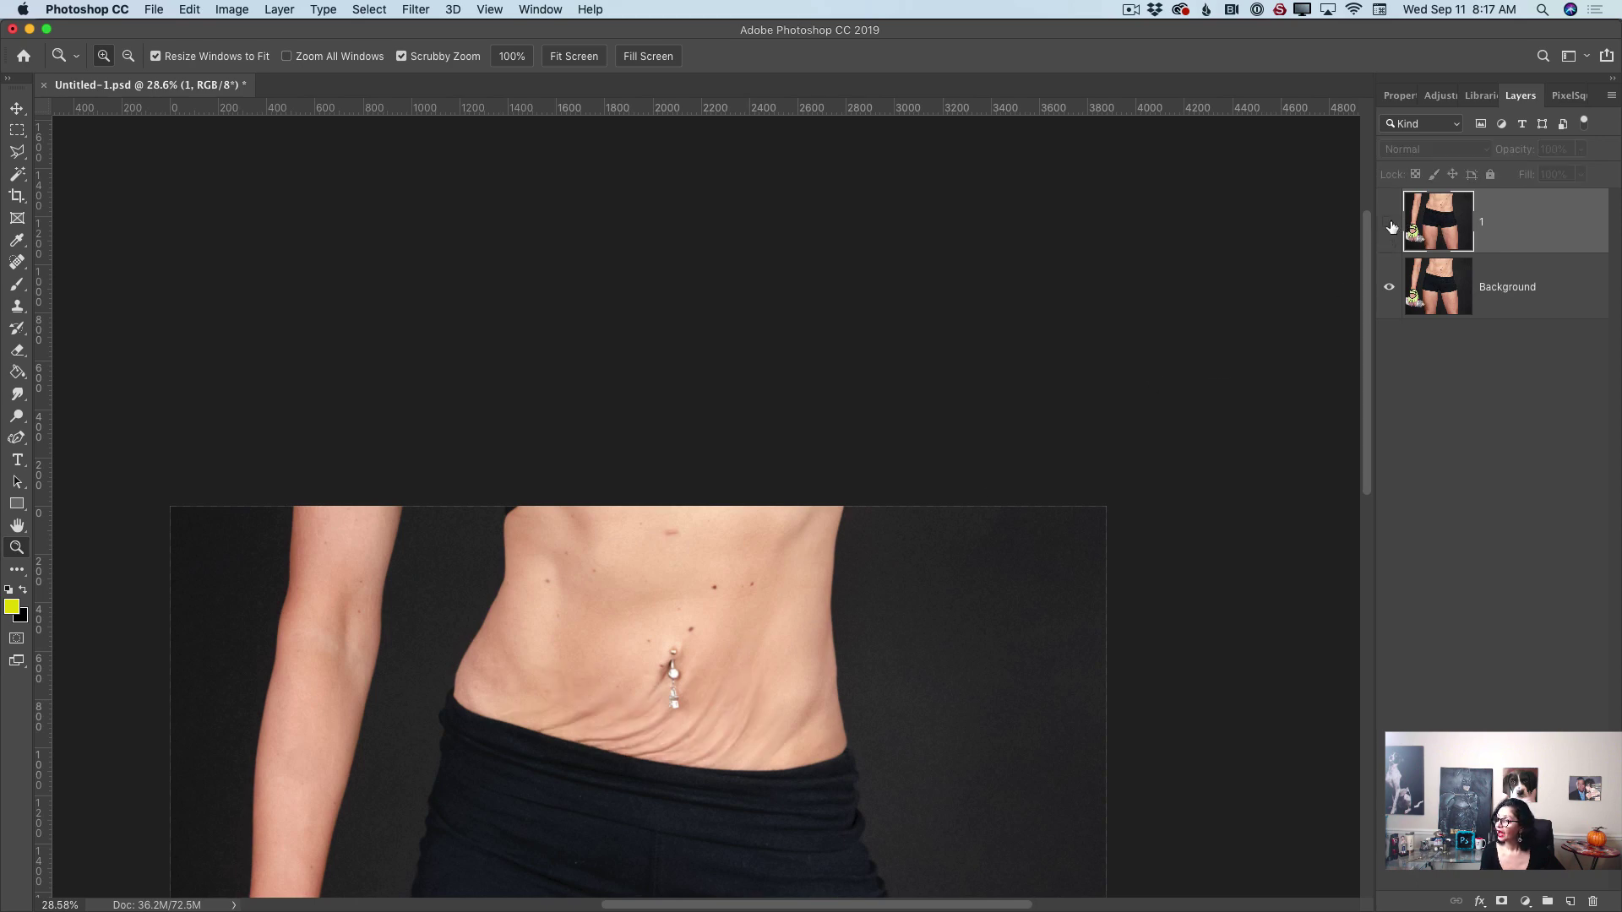
click(1390, 224)
- Patch the uneven skin right of the navel jewelry and just above the waistband with the Patch tool
drag(738, 717, 758, 685)
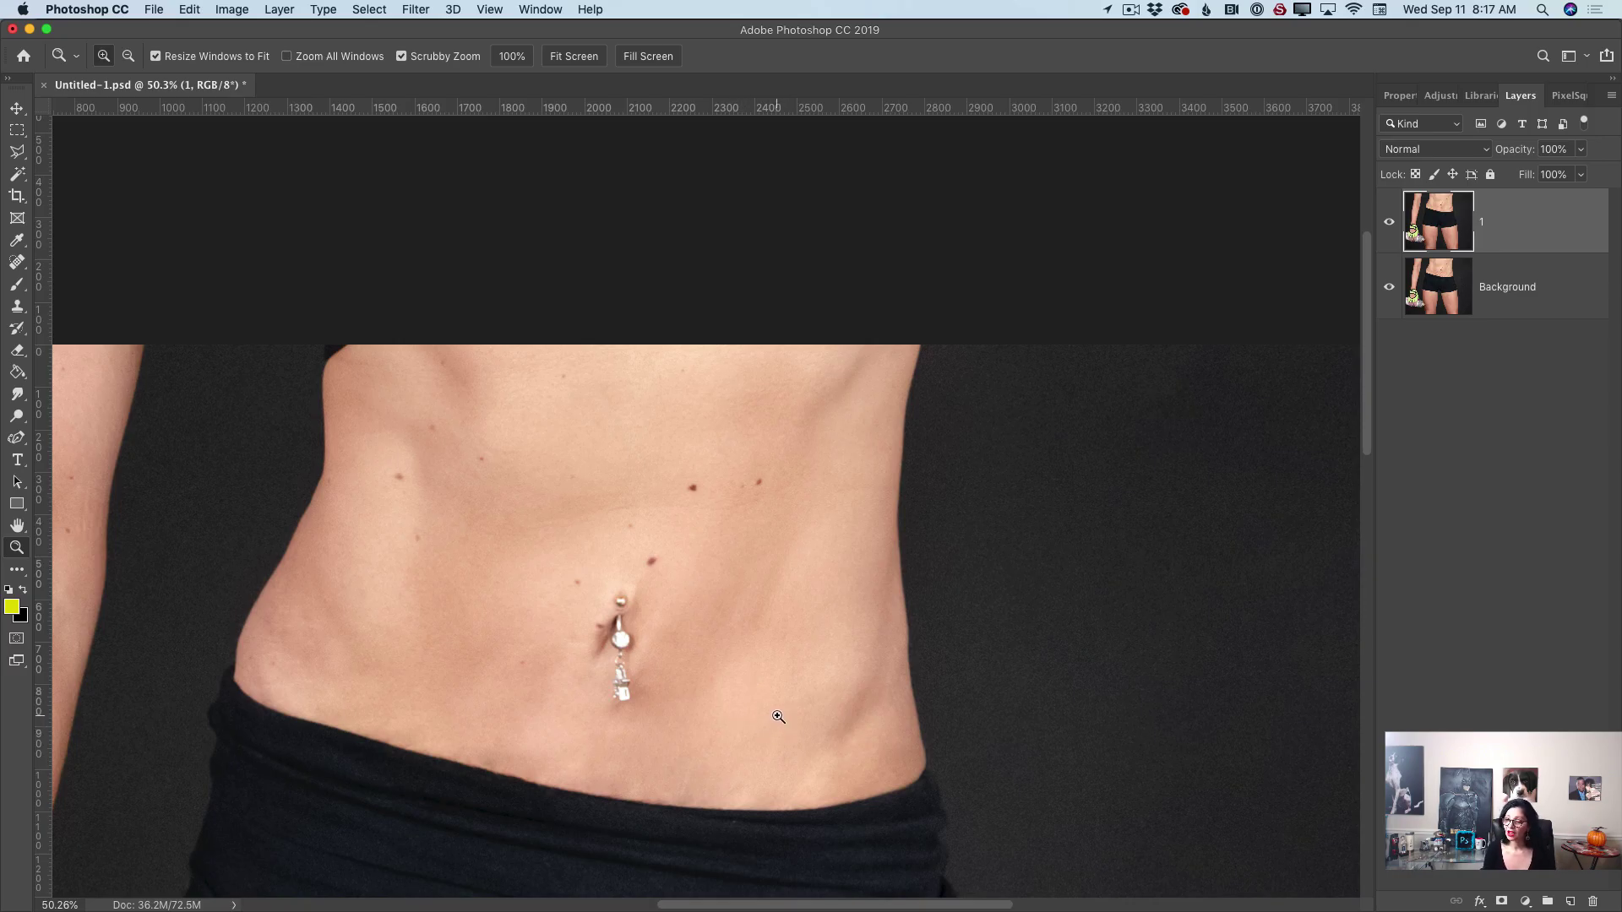
click(16, 262)
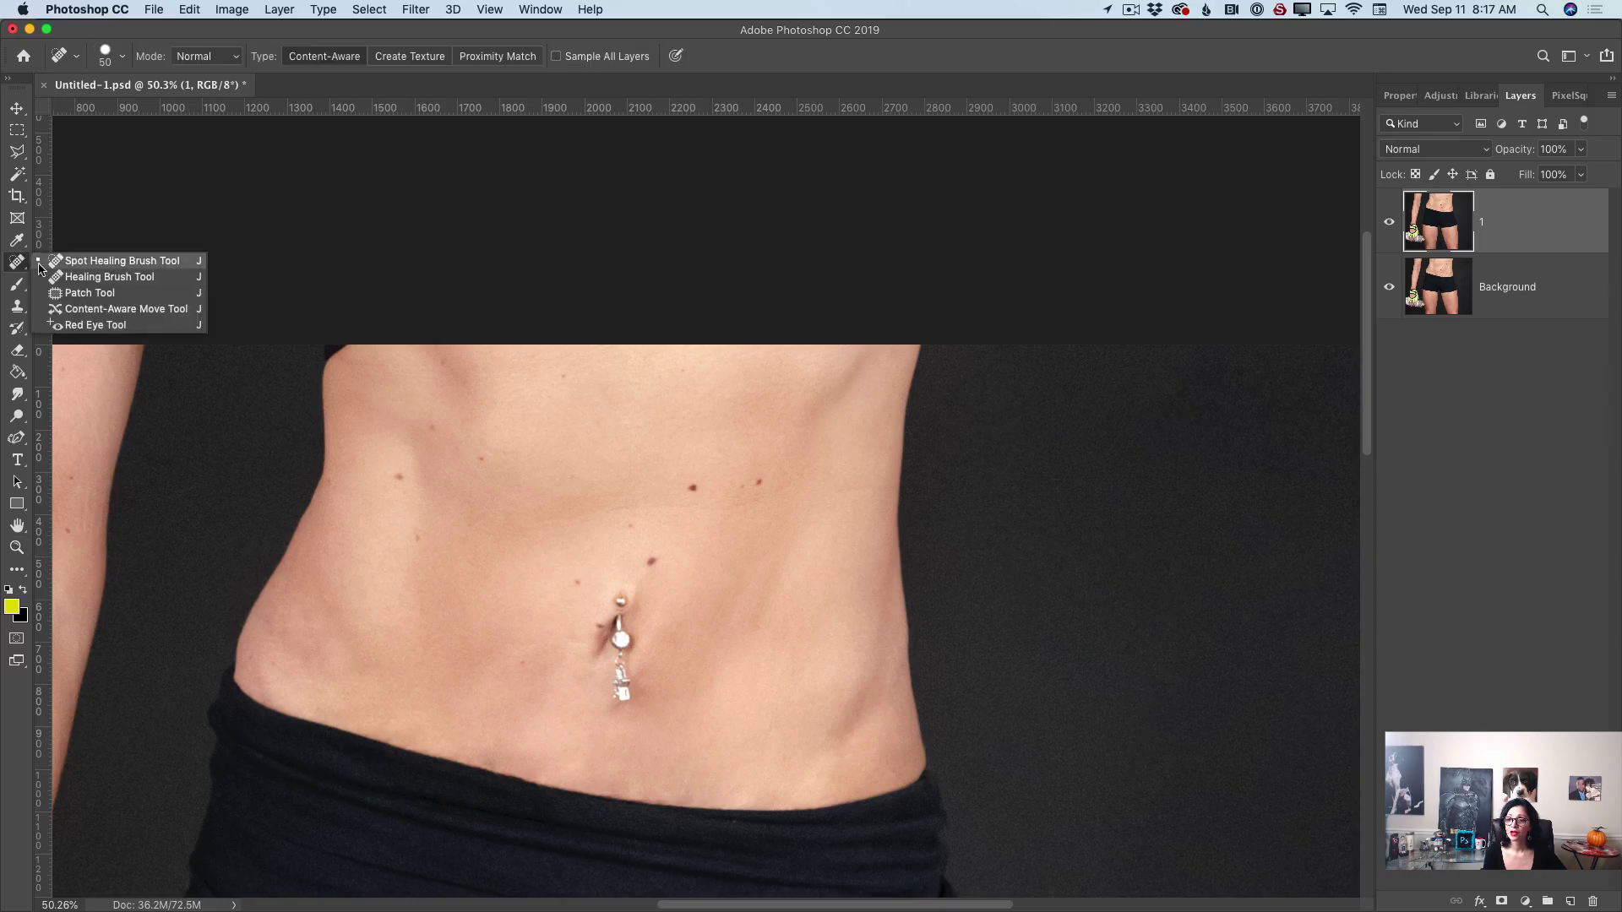
click(89, 293)
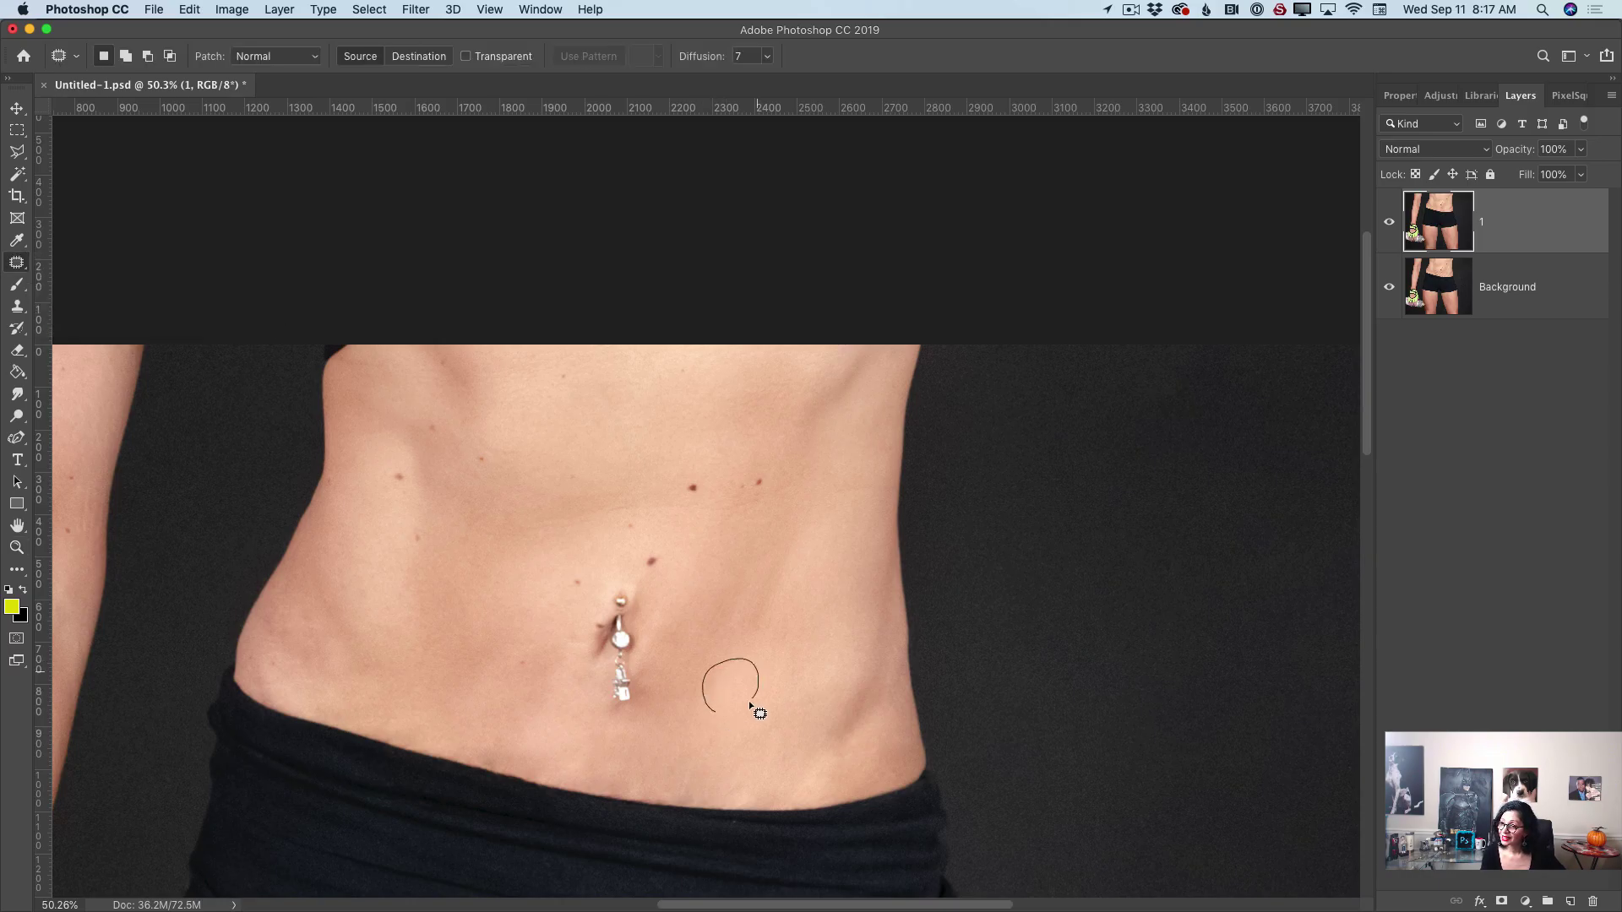
mouse_move(748, 702)
mouse_down()
mouse_move(688, 702)
mouse_move(681, 729)
mouse_move(702, 739)
mouse_move(750, 709)
mouse_move(726, 723)
mouse_up()
key(super+d)
click(754, 782)
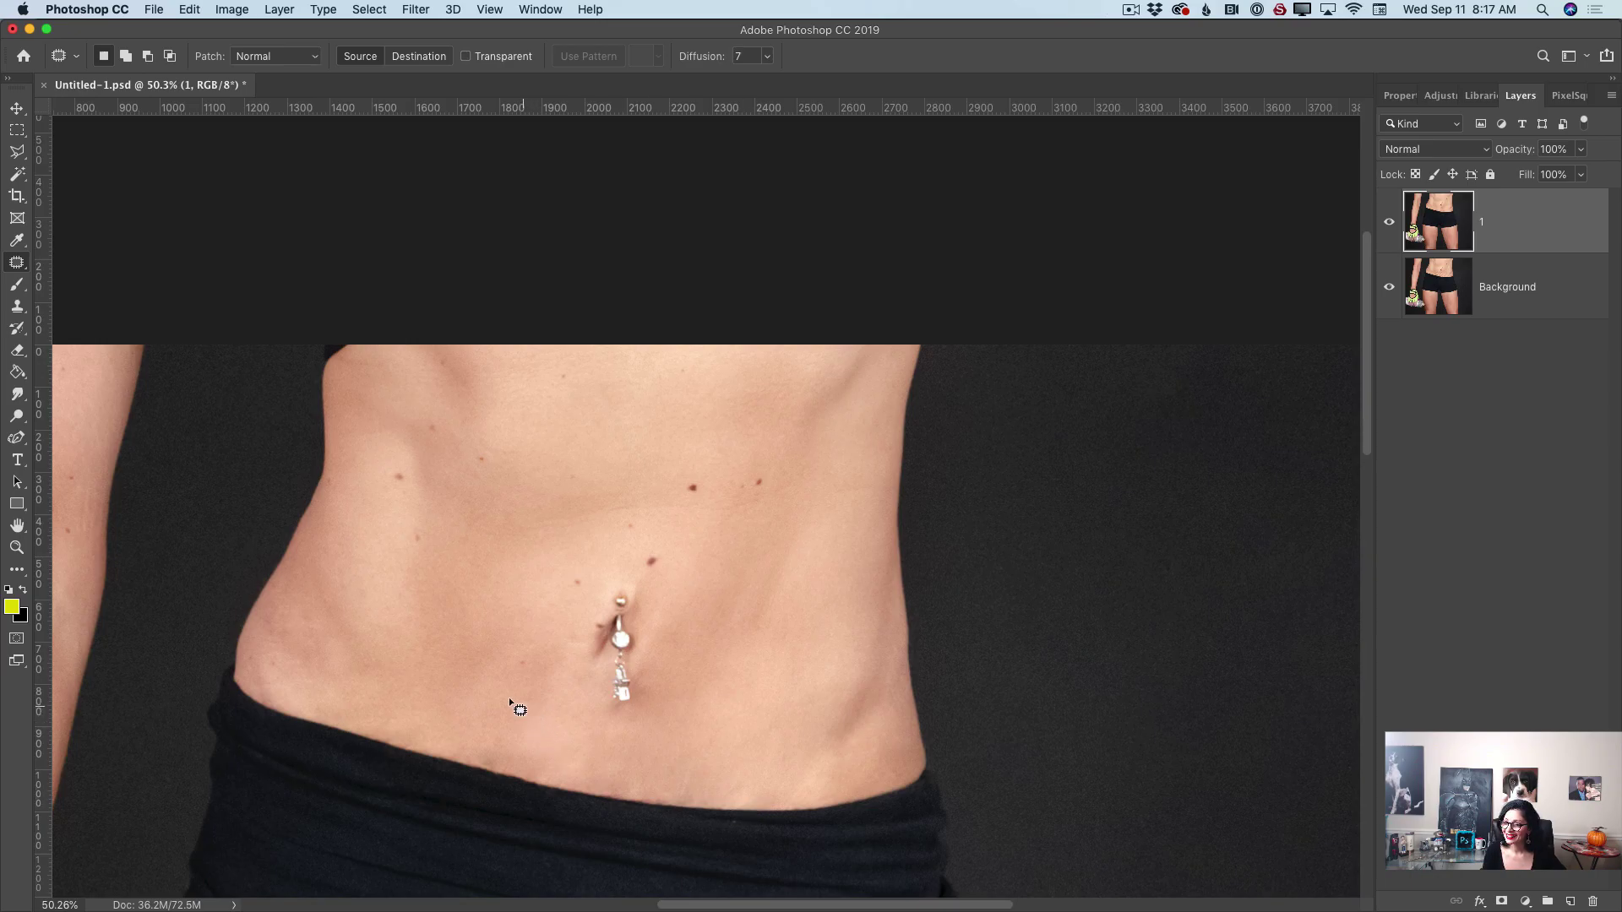
- Patch the uneven skin beside and below the navel jewelry on its left with smoother nearby skin
mouse_move(569, 640)
mouse_down()
mouse_move(545, 713)
mouse_move(517, 634)
mouse_move(567, 633)
mouse_up()
key(super+d)
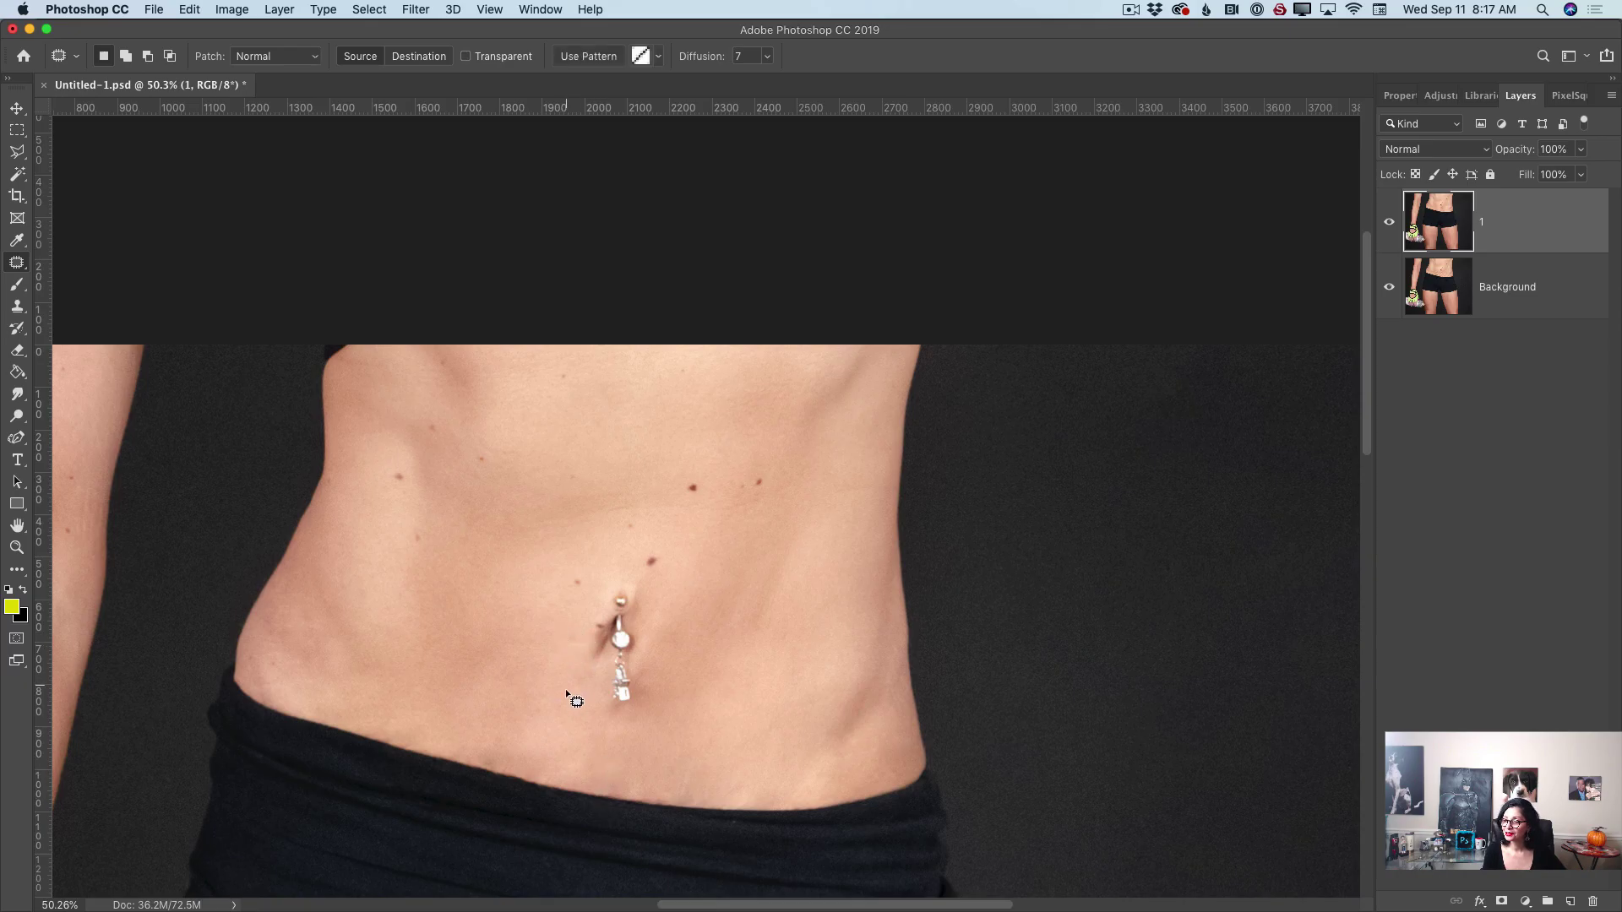
mouse_move(570, 693)
mouse_down()
mouse_move(583, 635)
mouse_move(576, 651)
mouse_move(553, 628)
mouse_move(587, 693)
mouse_move(573, 696)
mouse_up()
drag(575, 680, 562, 723)
click(602, 809)
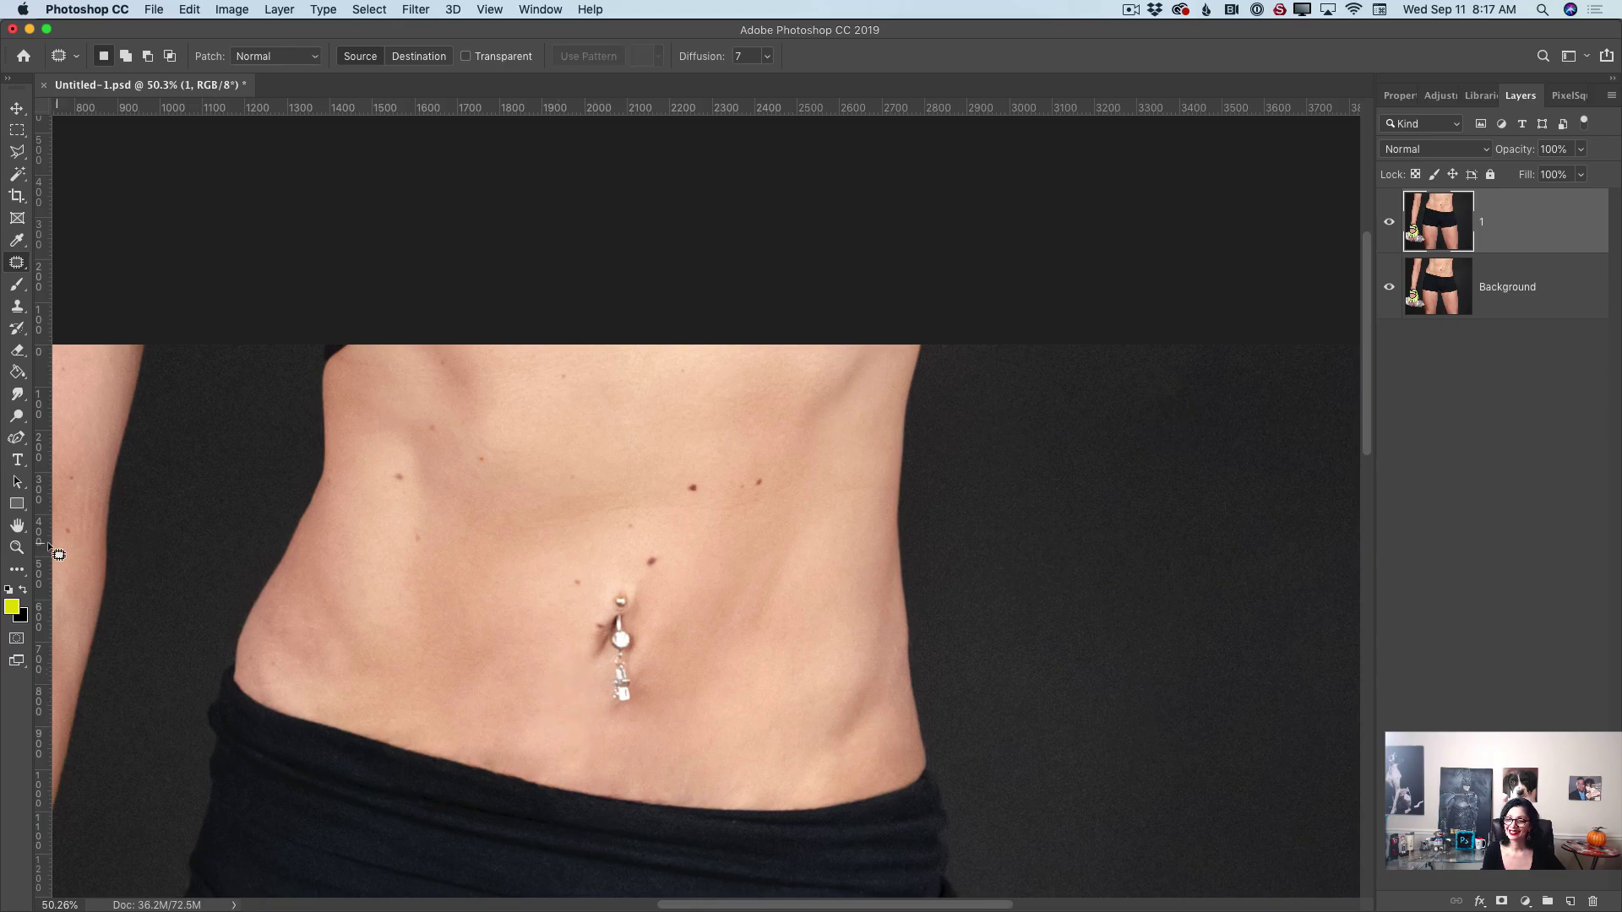
- Heal the shadowed, uneven skin to the right of the navel jewelry with the Spot Healing Brush at size 70
click(17, 548)
drag(644, 641, 473, 625)
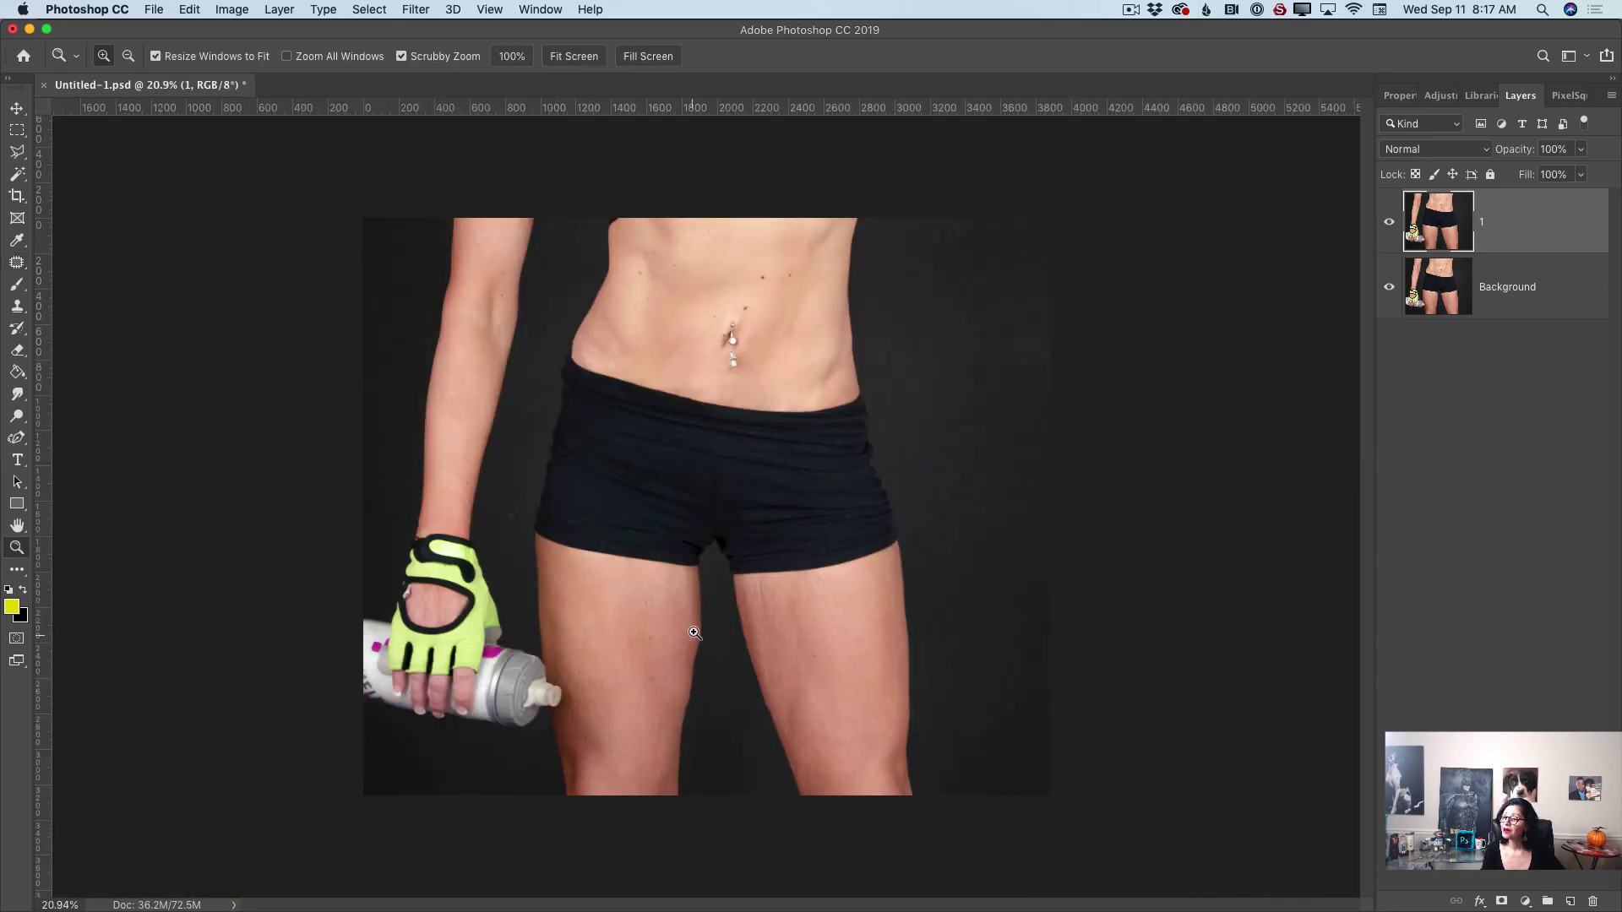
drag(763, 373, 805, 365)
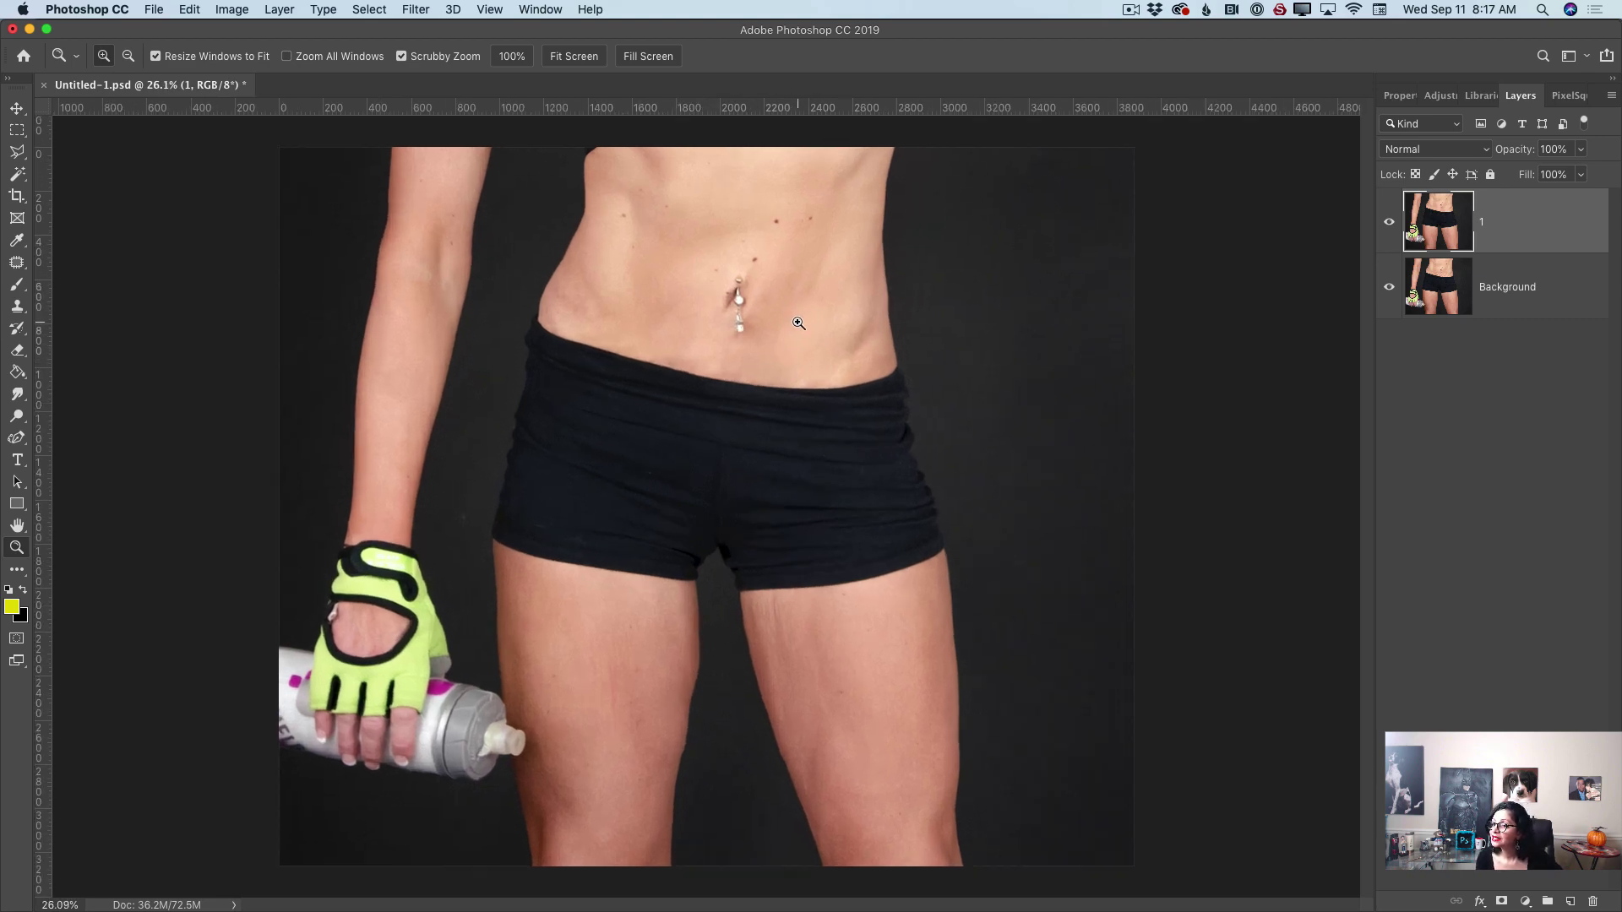
drag(794, 379, 844, 375)
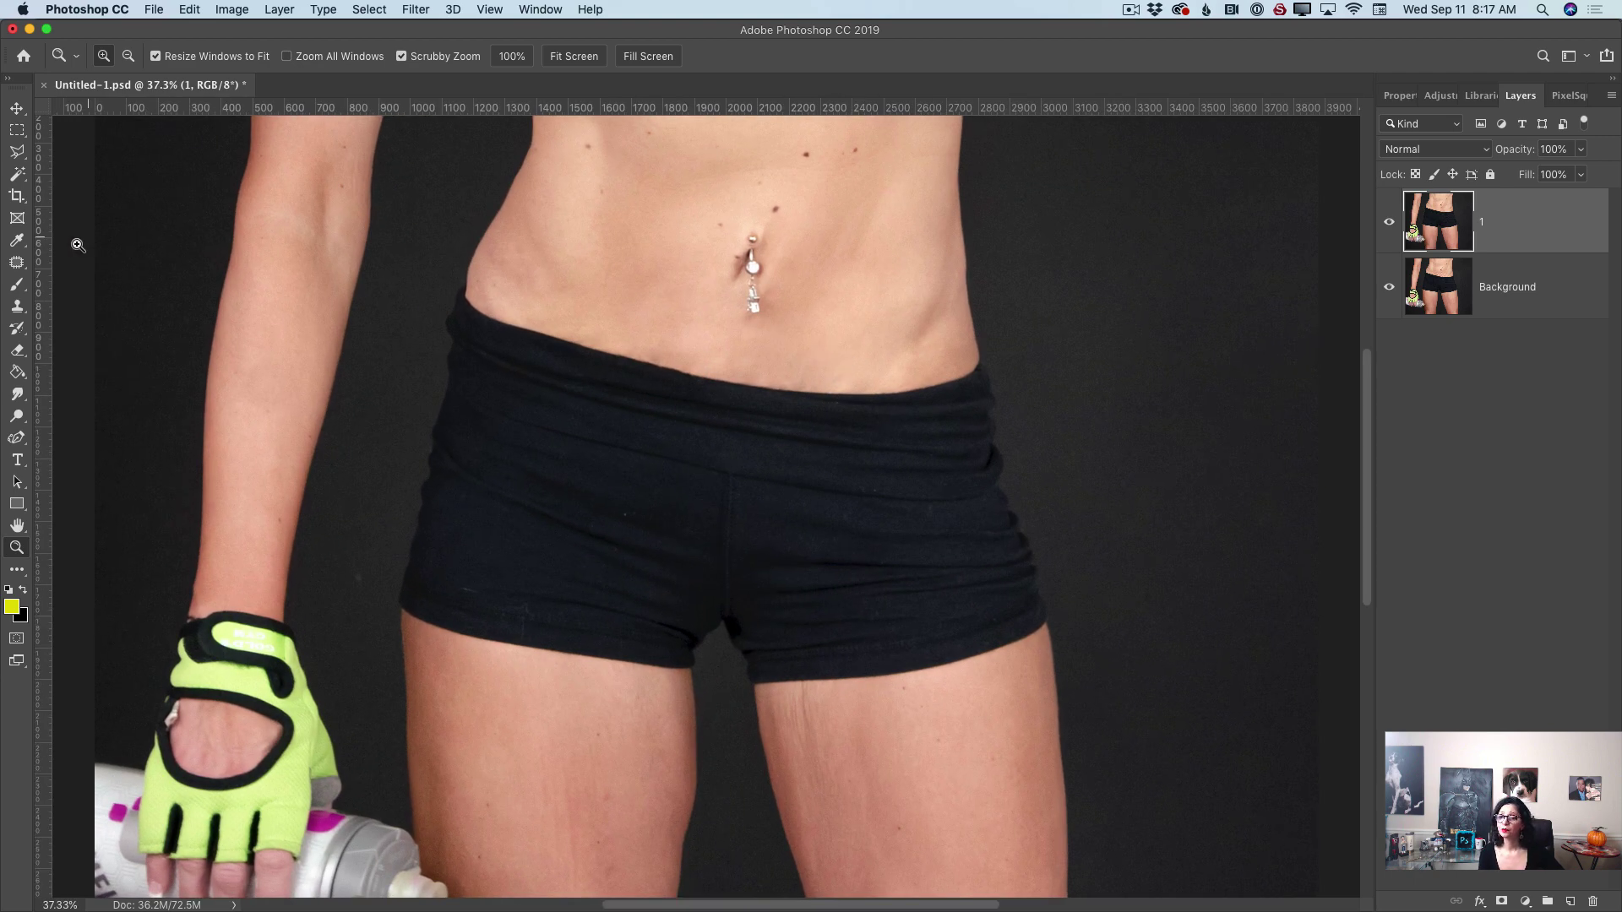
click(17, 262)
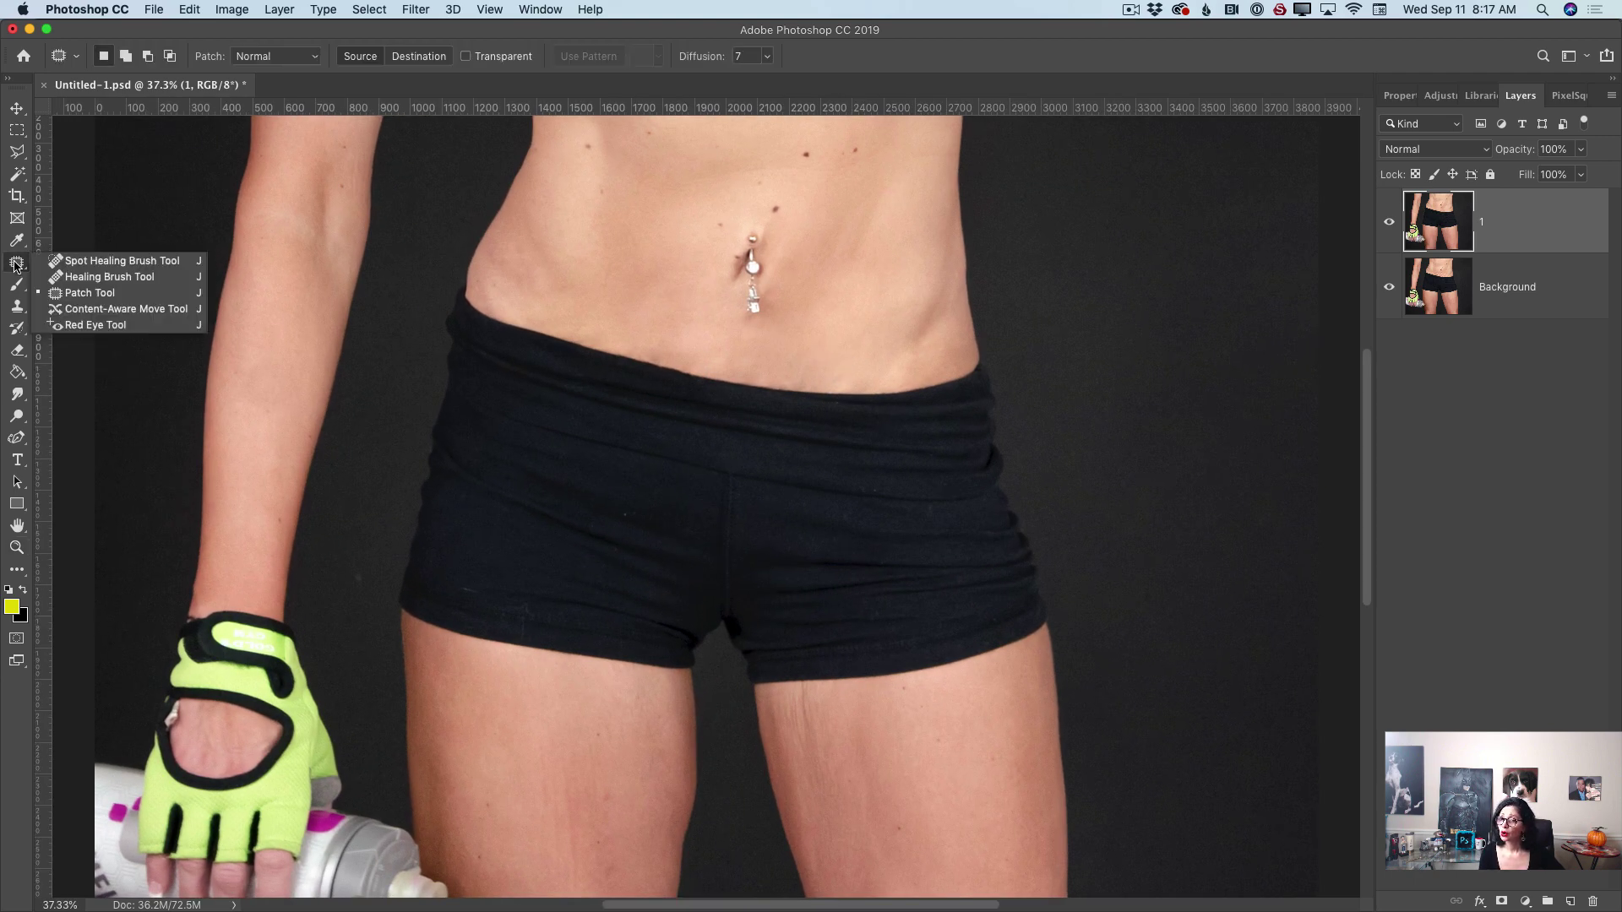
click(79, 262)
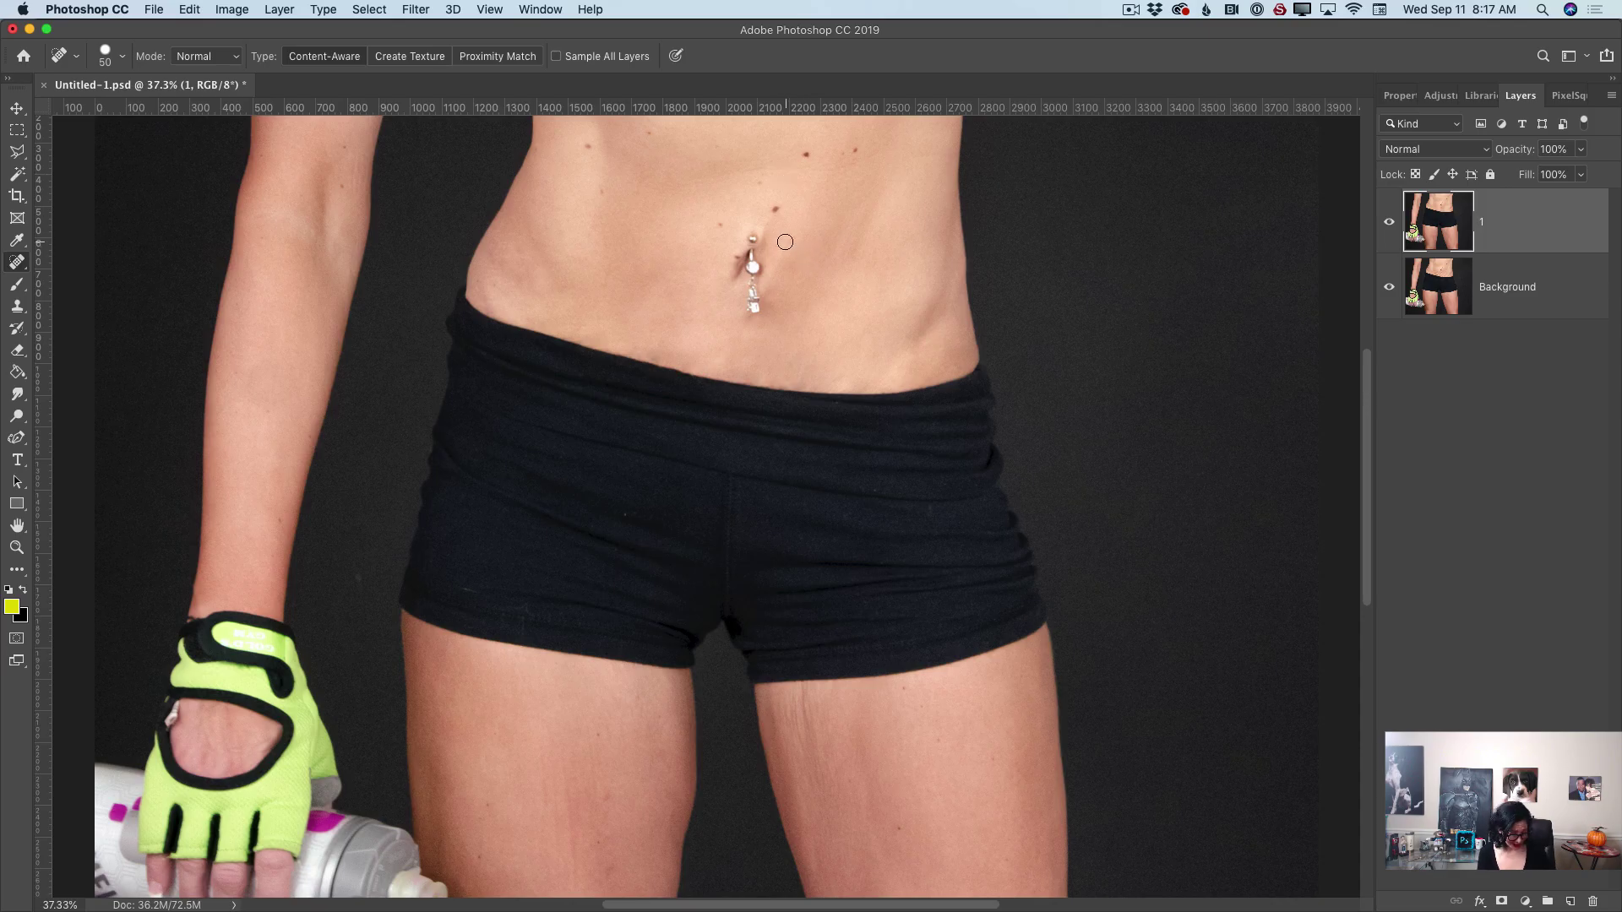
key(bracketright)
key(bracketright)
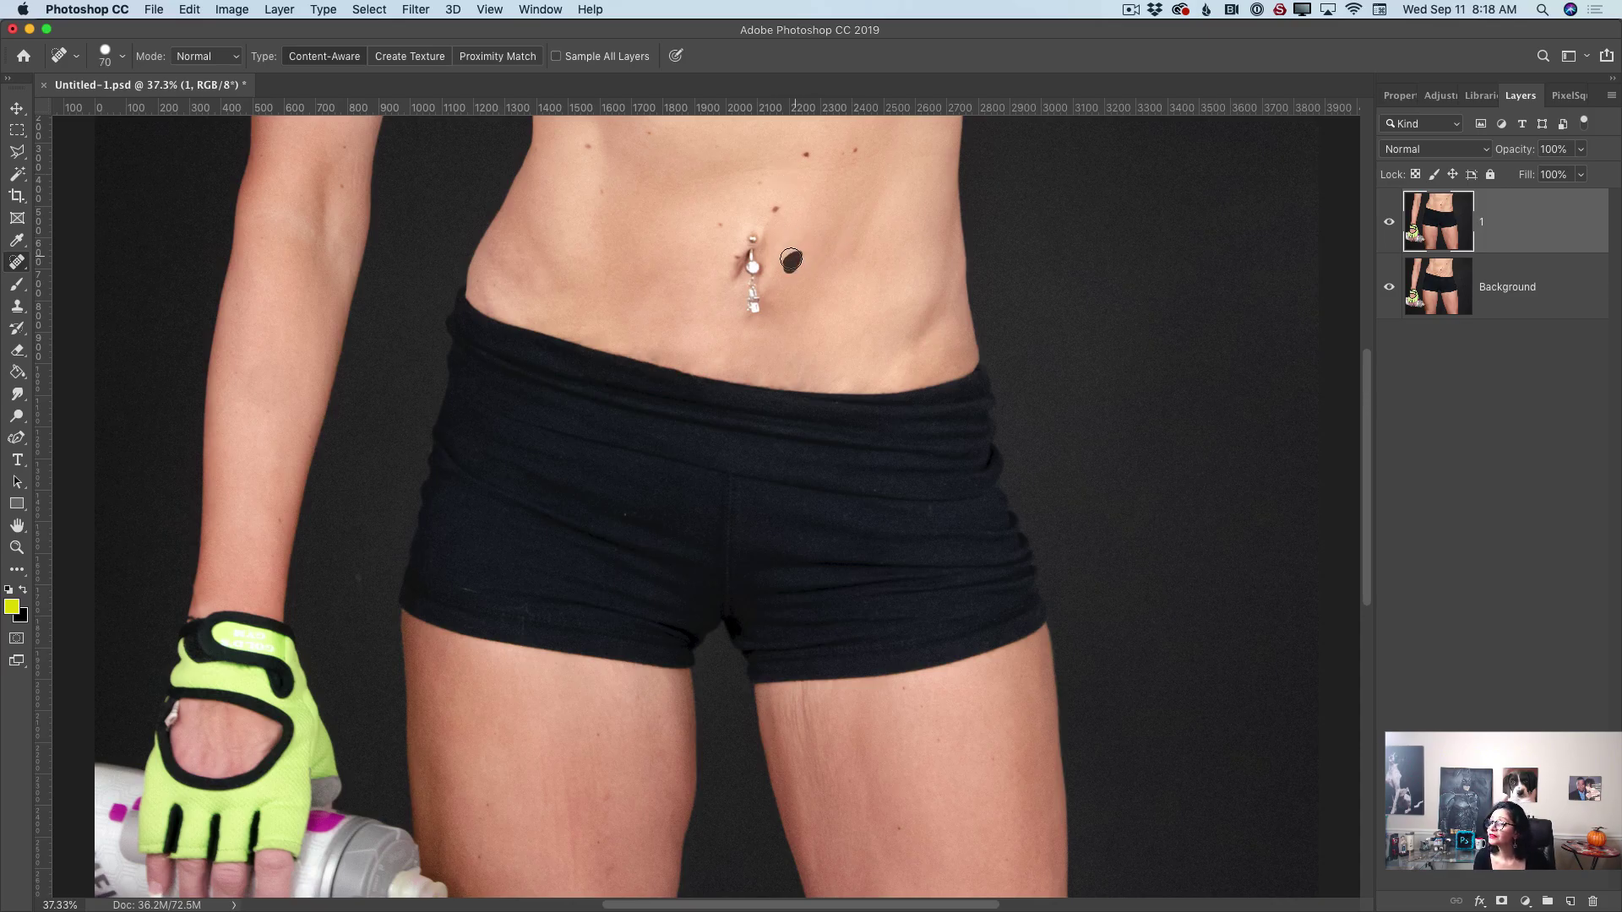
drag(767, 290, 769, 294)
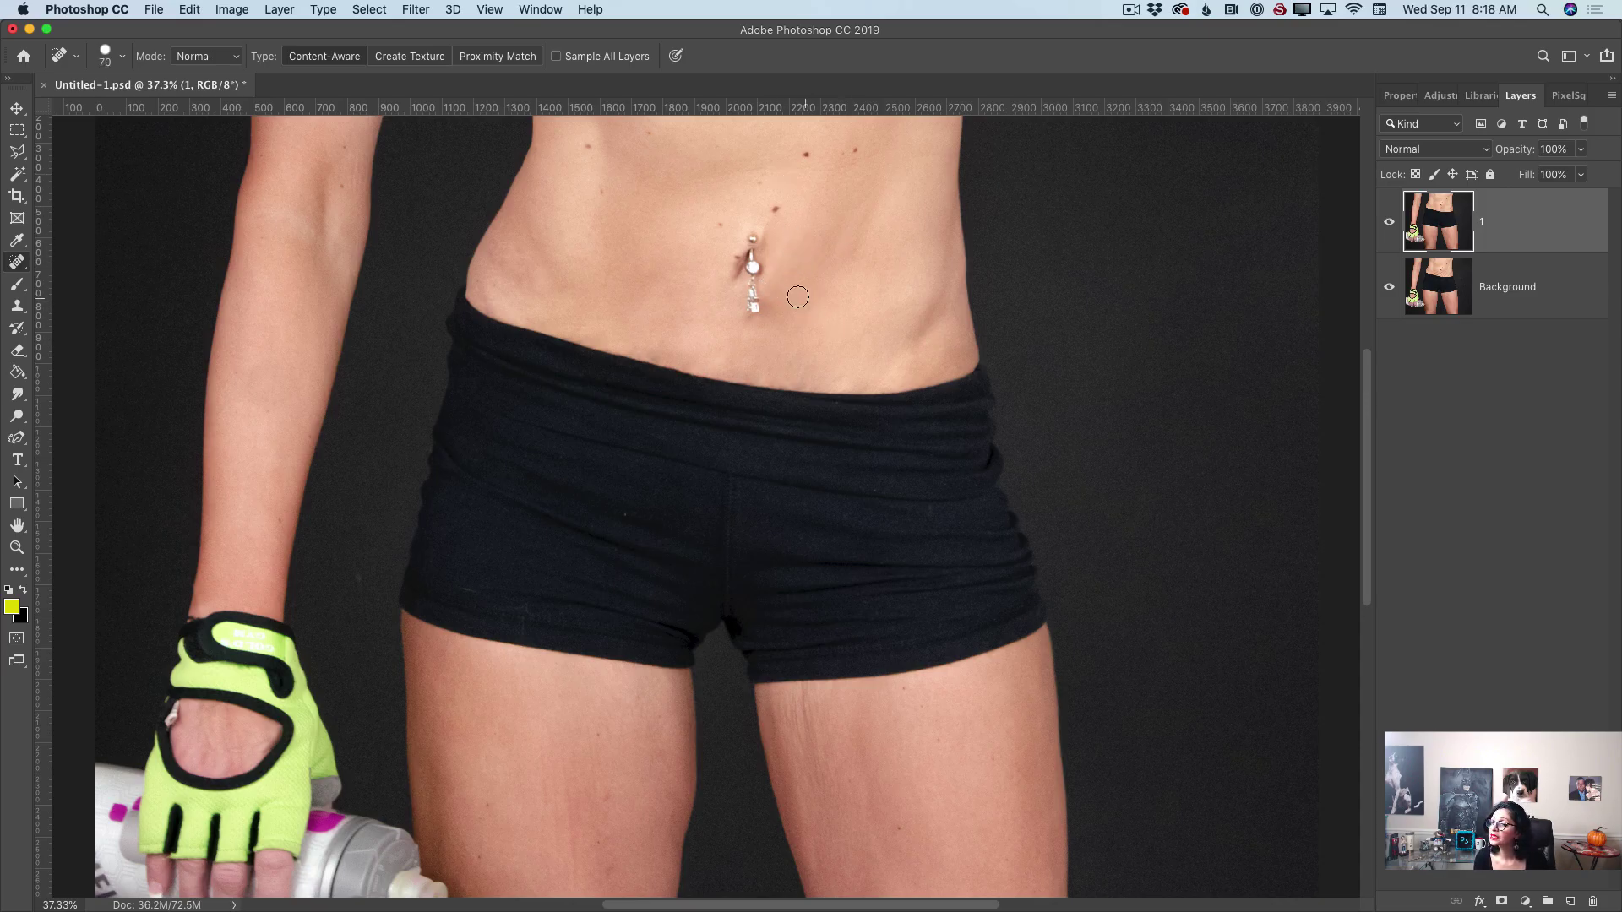
click(850, 258)
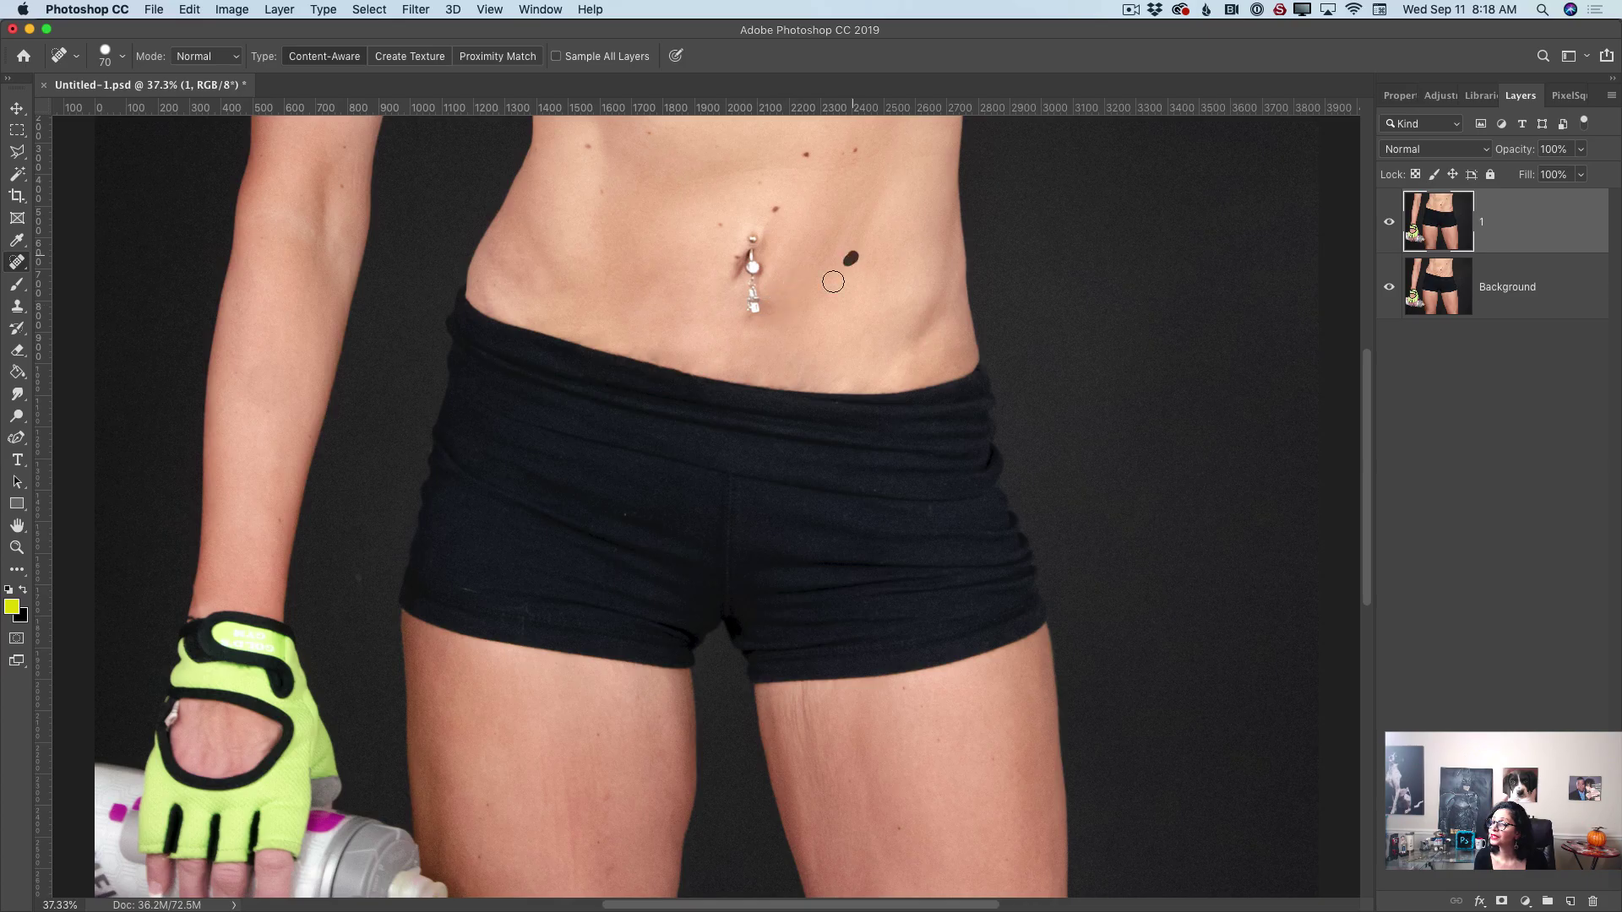
- Heal the small uneven spots just above the waistband, directly below the navel jewelry, with the Spot Healing Brush
click(789, 383)
click(778, 387)
click(806, 384)
click(763, 378)
click(721, 363)
click(743, 362)
click(656, 357)
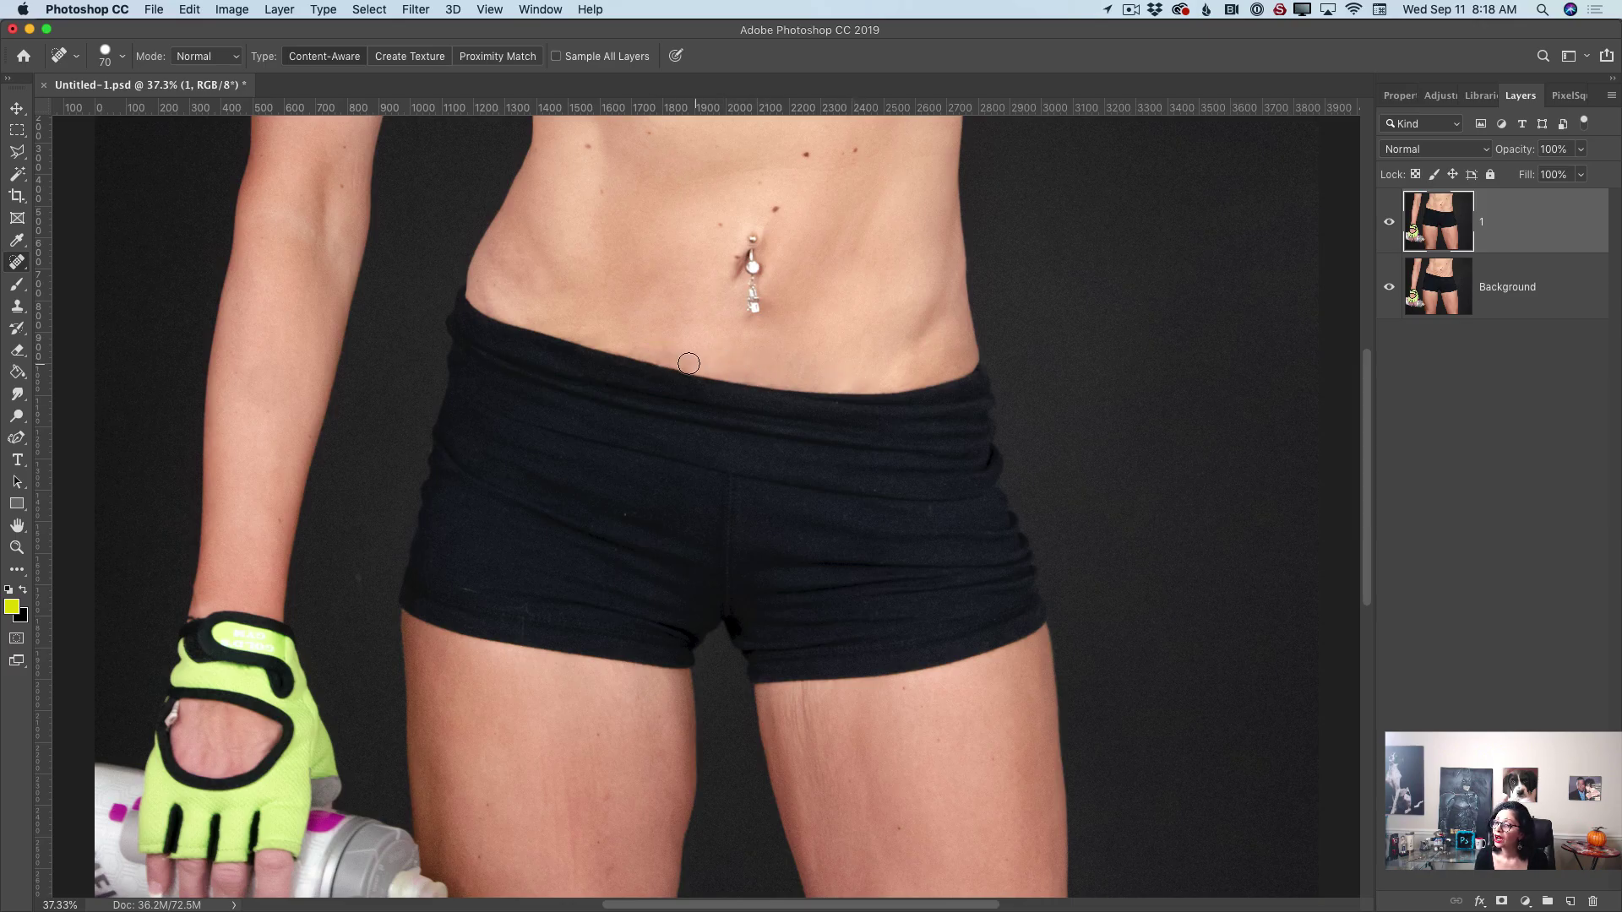
- Heal the uneven tones above the waistband, below and left of the navel jewelry, with the Spot Healing Brush
click(667, 331)
click(603, 336)
click(580, 330)
click(598, 318)
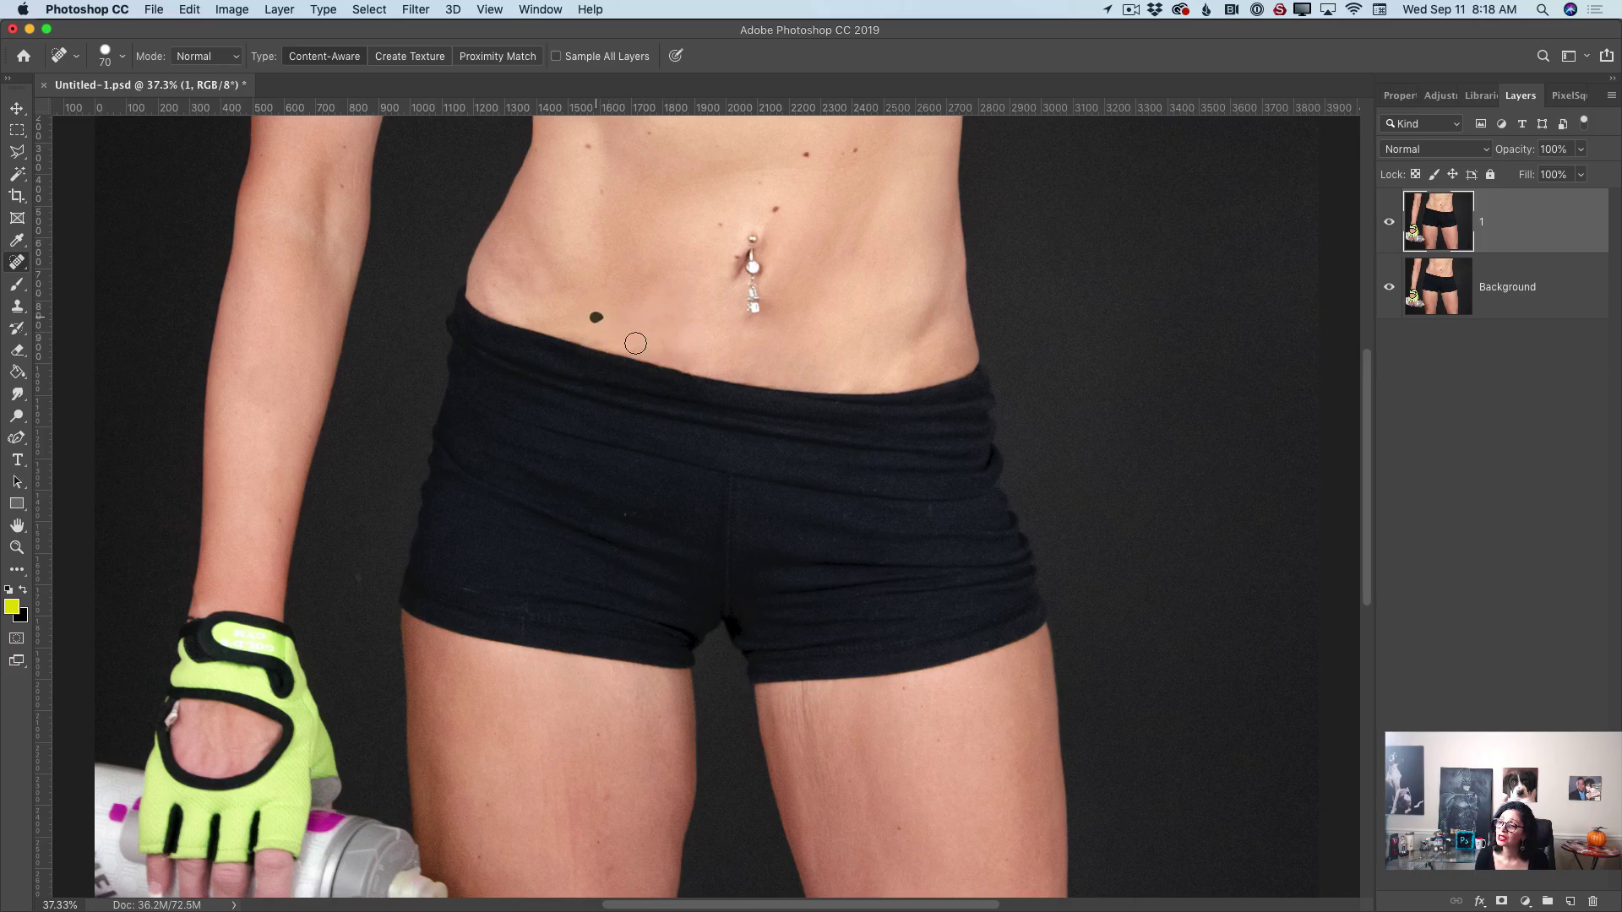
click(593, 340)
mouse_move(645, 350)
mouse_down()
mouse_move(629, 350)
mouse_move(667, 344)
mouse_move(692, 364)
mouse_up()
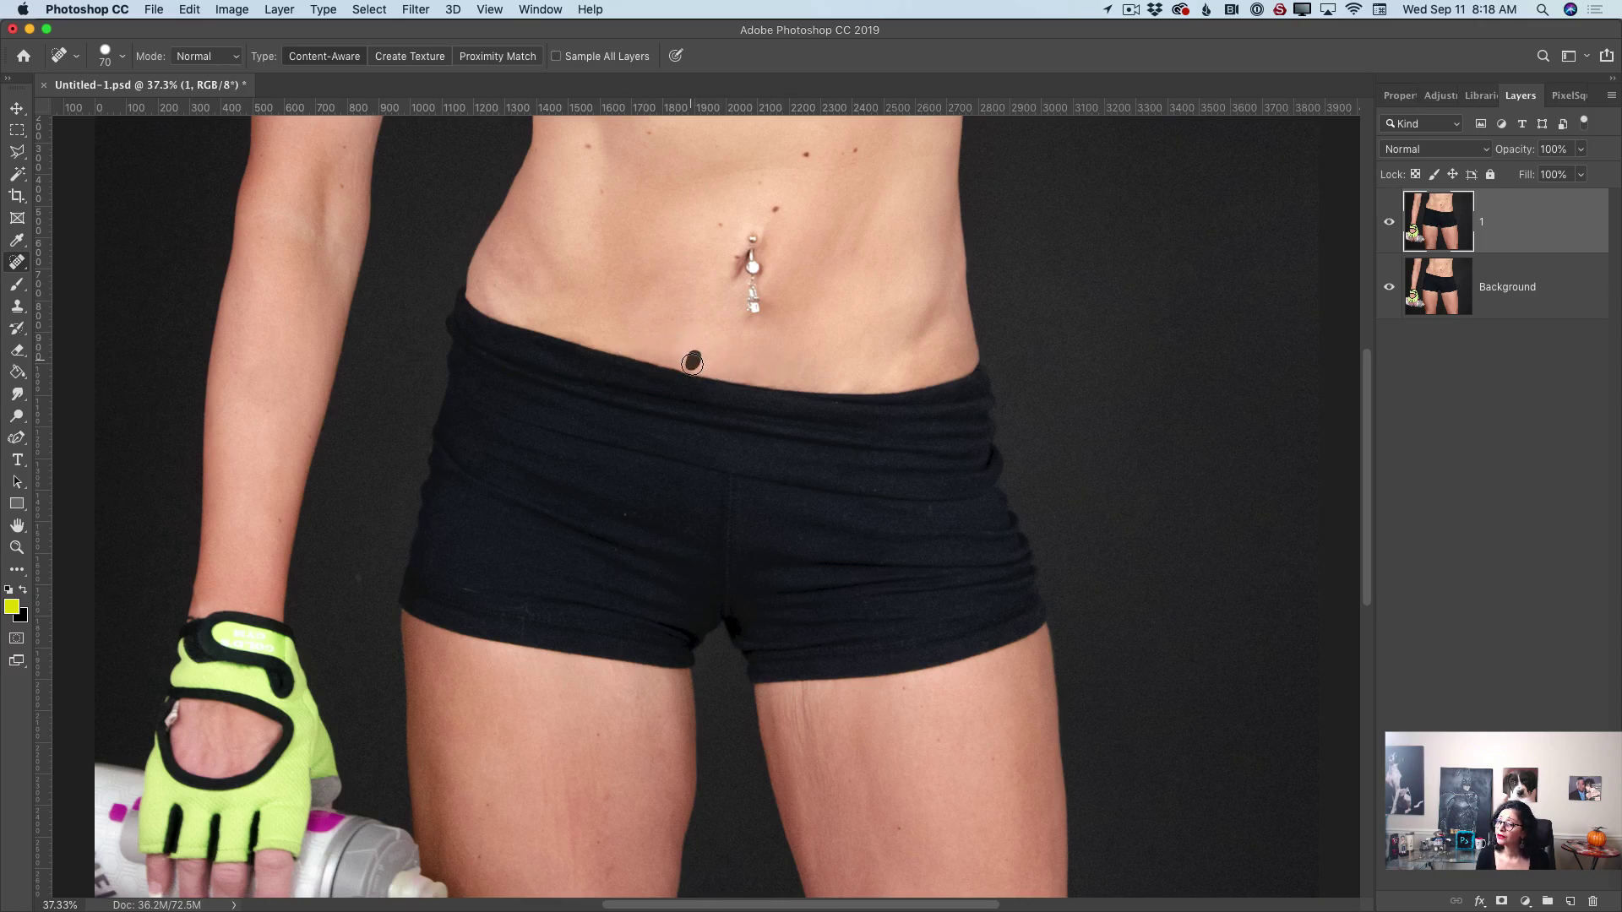
click(690, 327)
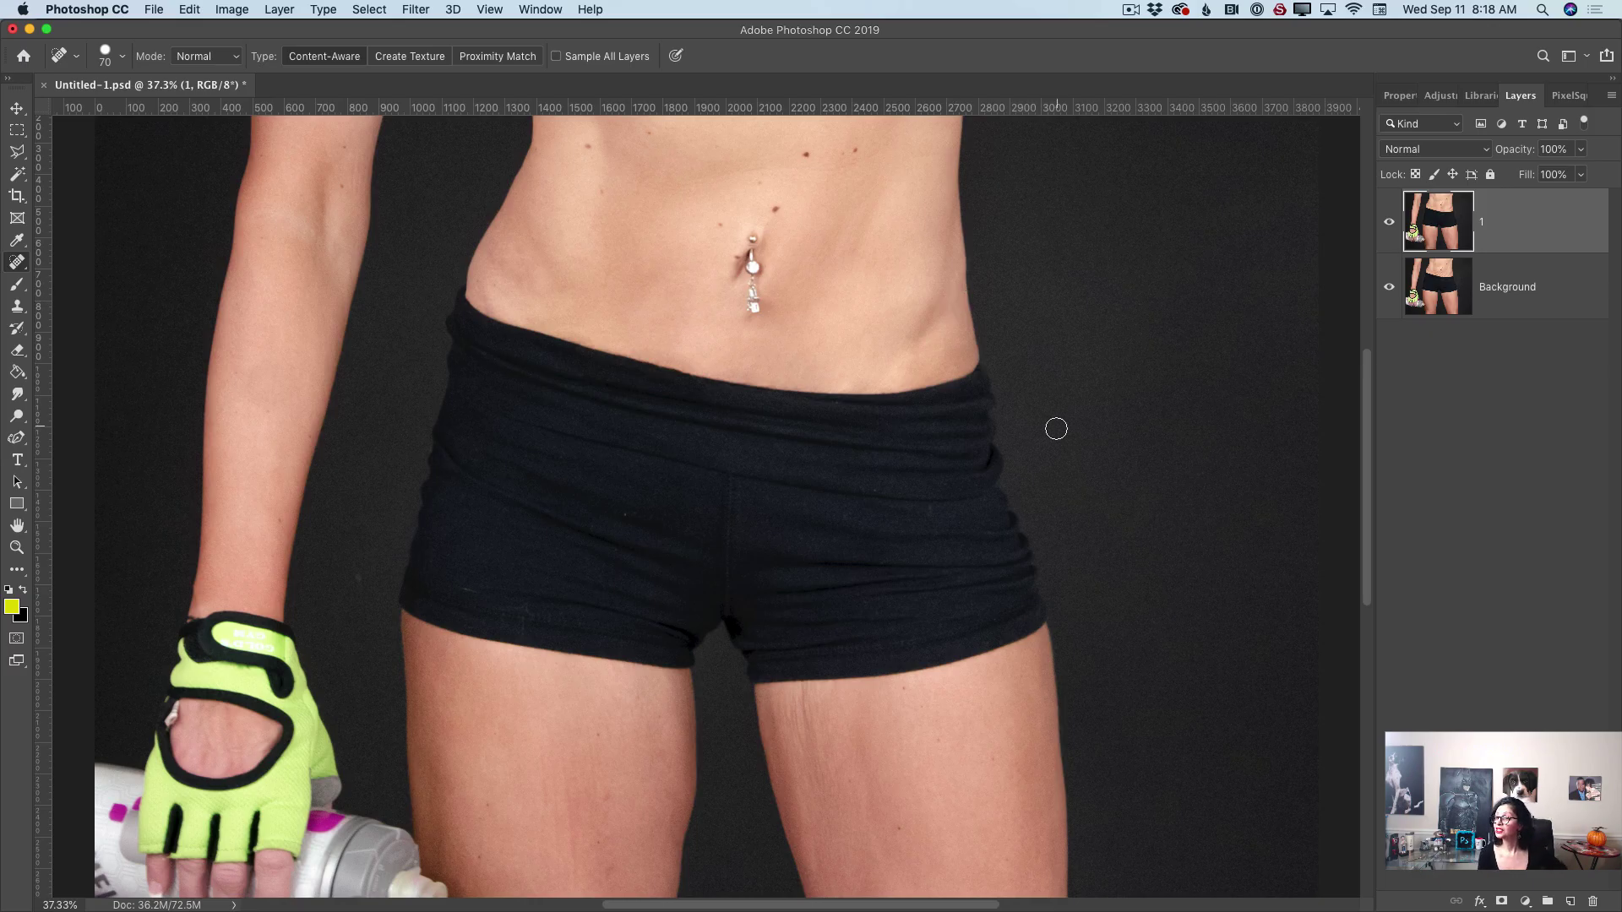
- Heal the remaining uneven patches near the right hip, right of the navel, and on the upper left abdomen
mouse_move(909, 347)
mouse_down()
mouse_move(922, 333)
mouse_move(908, 351)
mouse_up()
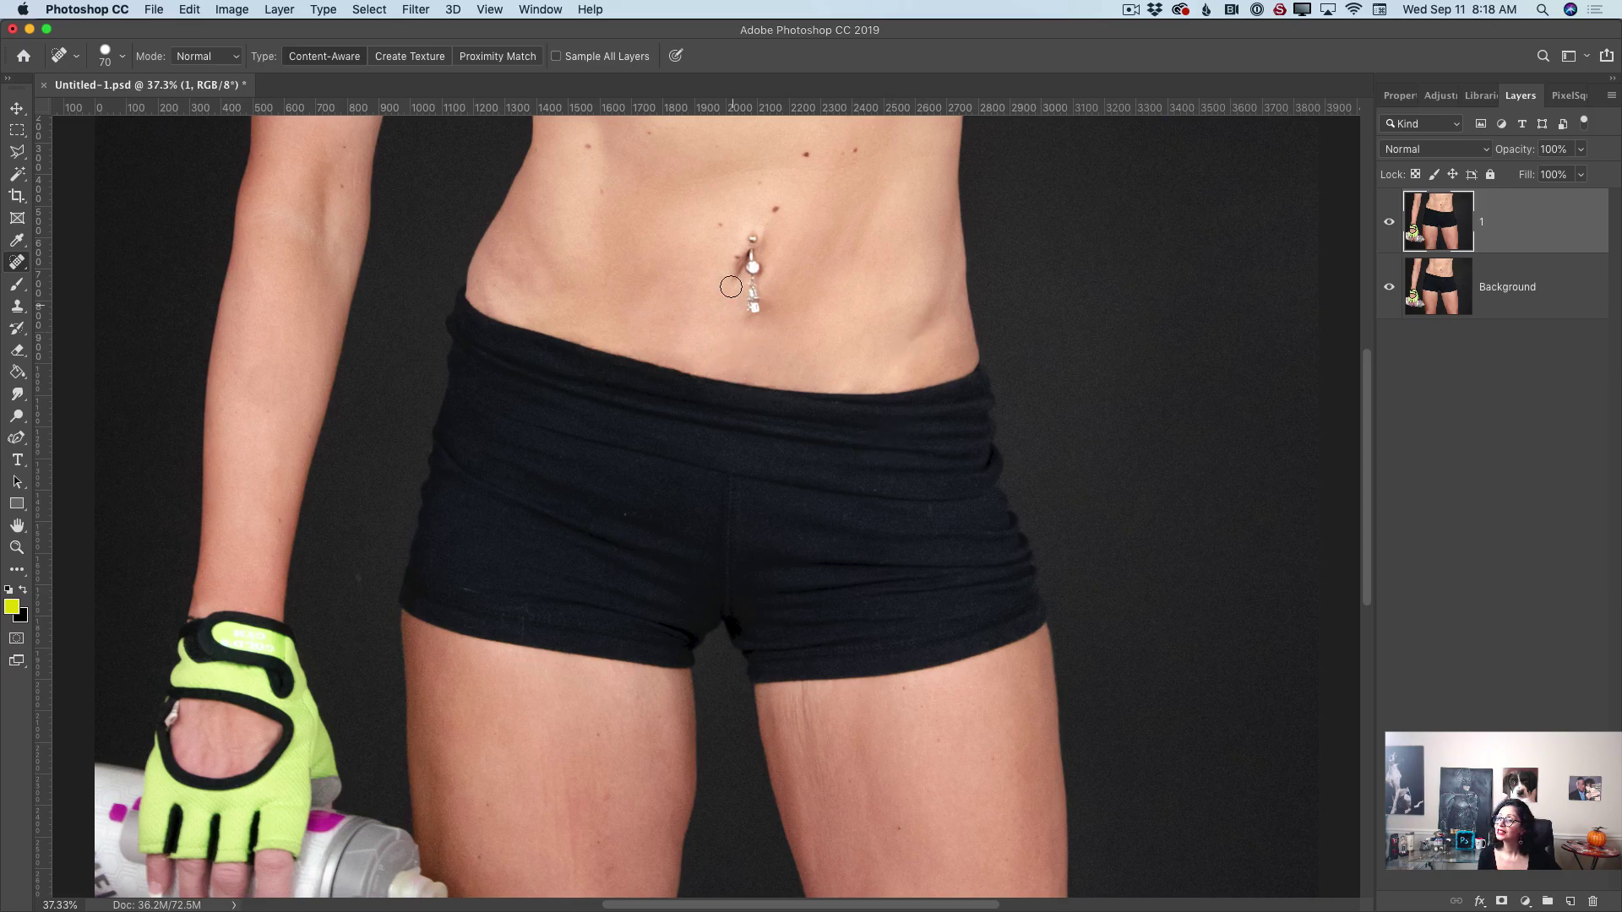
click(807, 265)
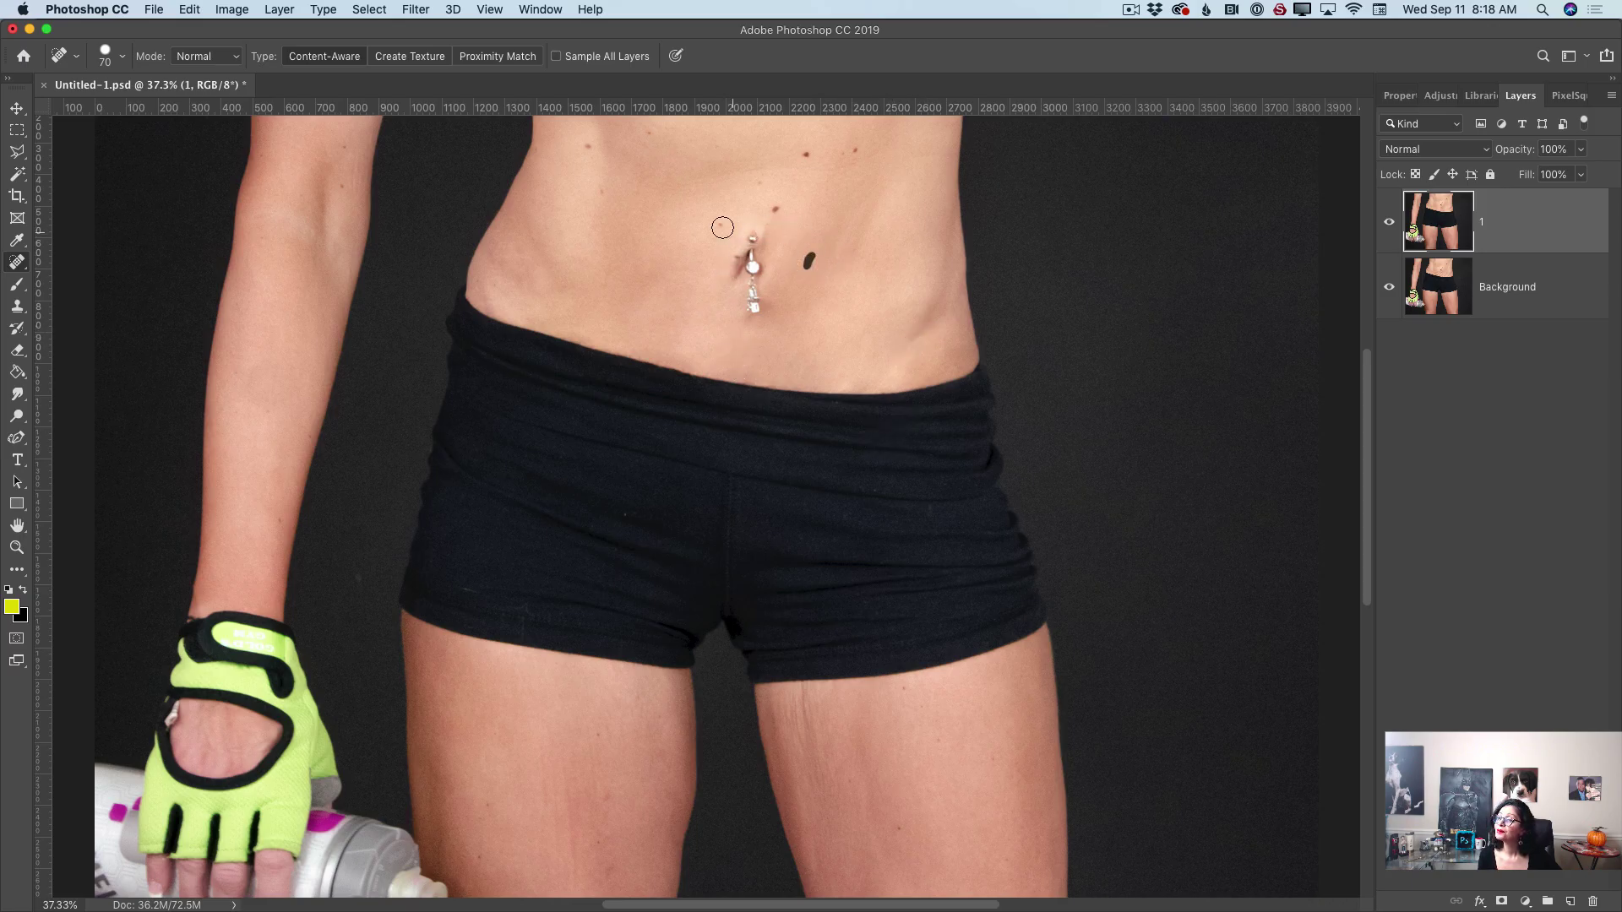
click(639, 184)
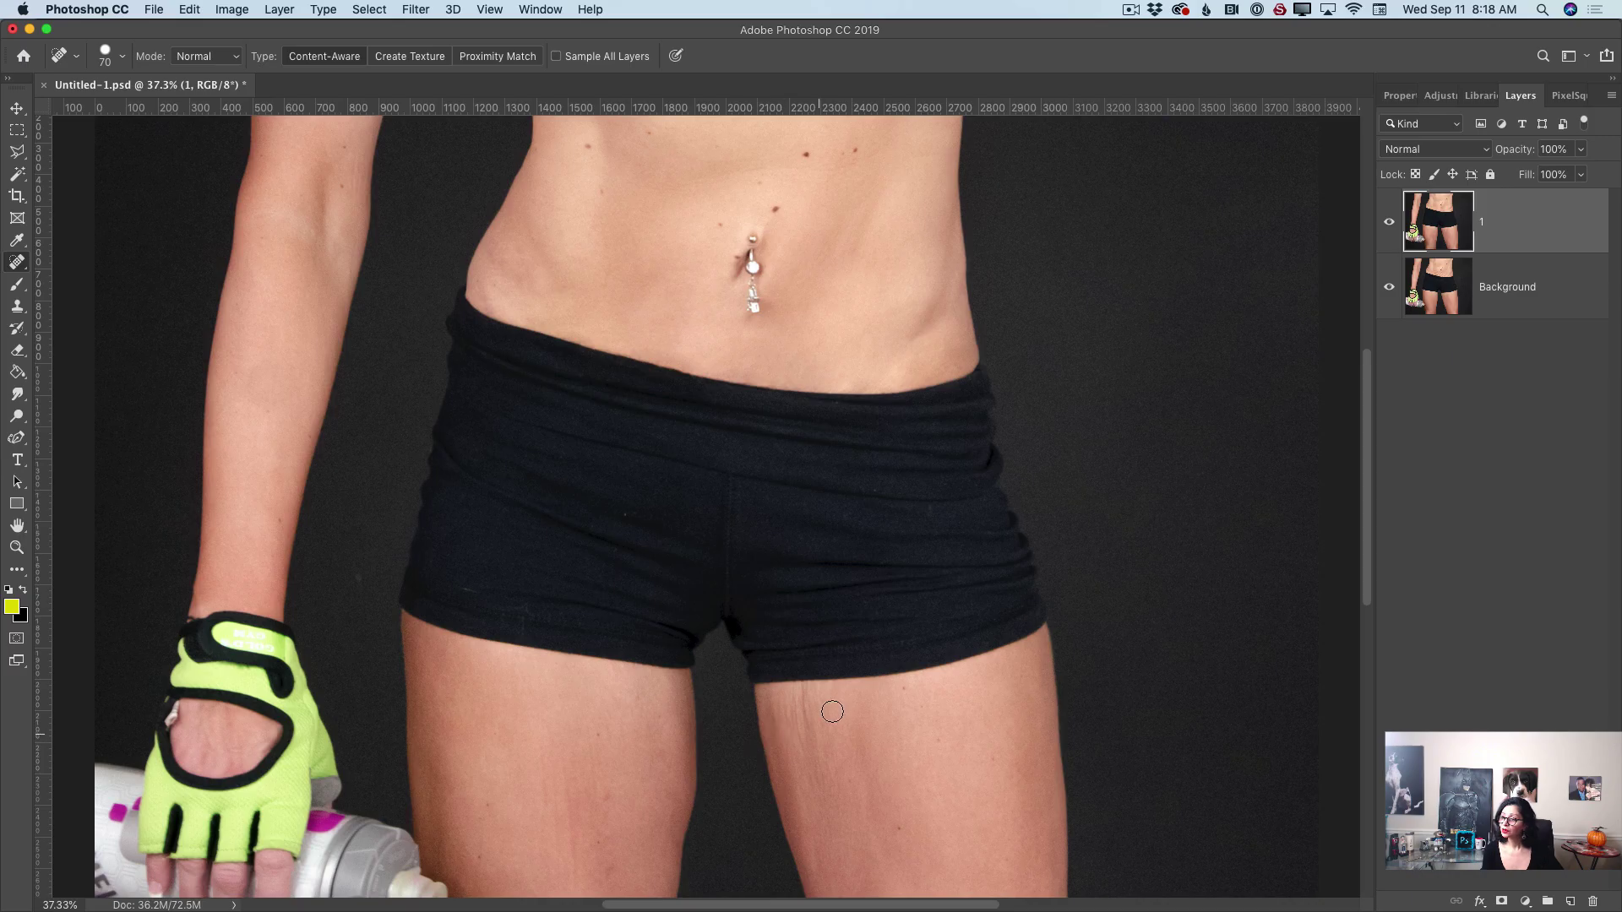
- Patch the vertical creases on the right-hand thigh below the shorts hem with smoother thigh skin using the Patch tool
click(15, 263)
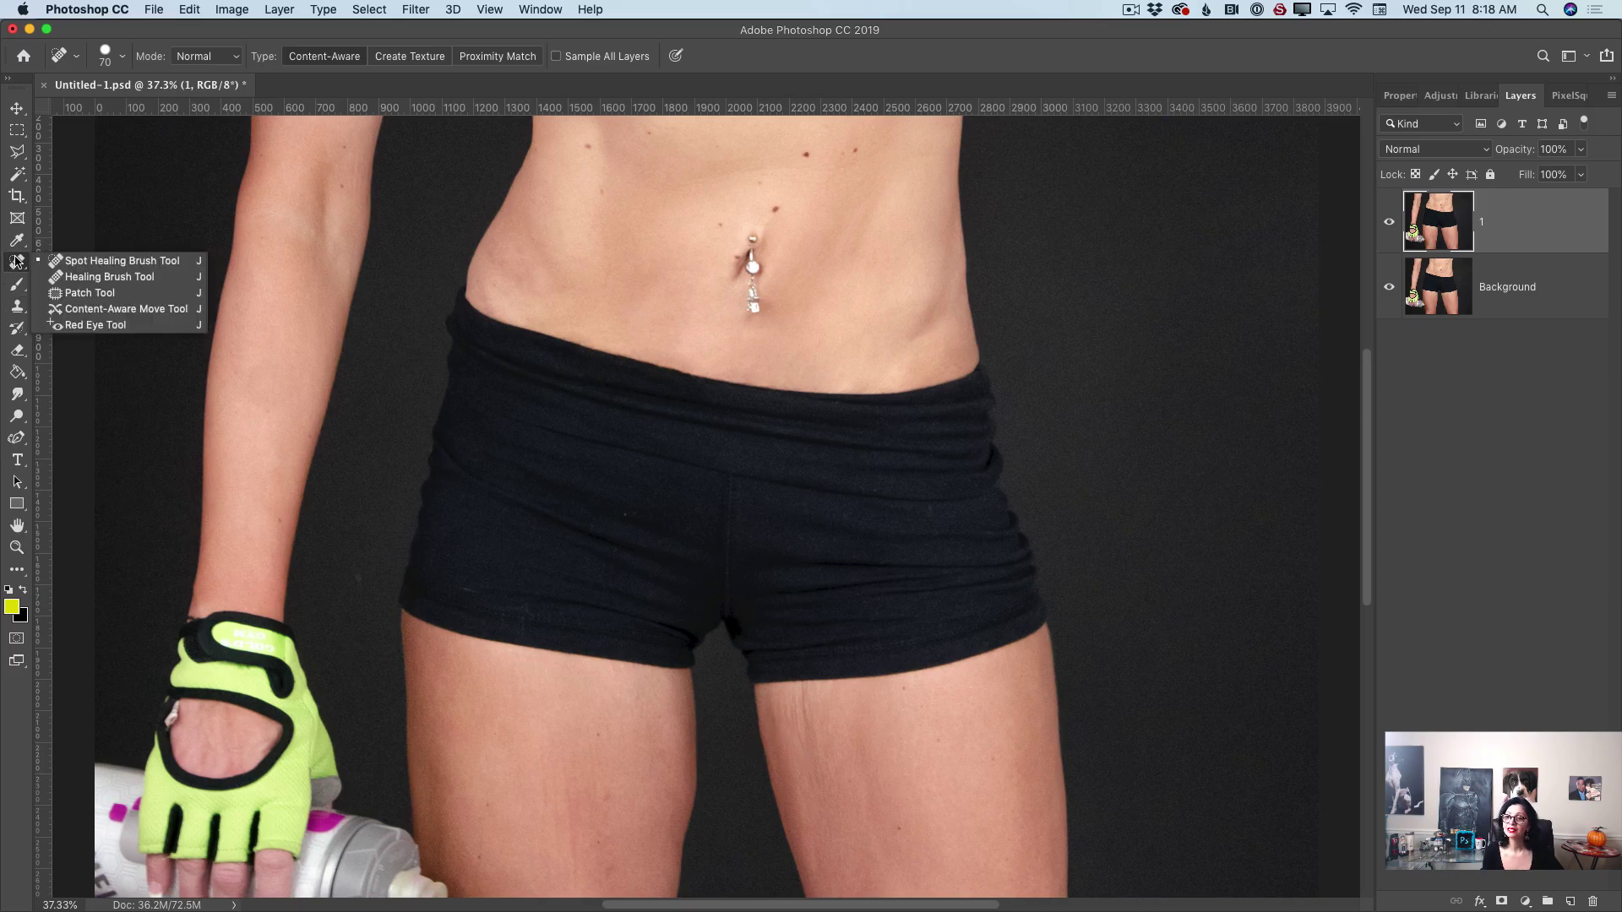
click(86, 293)
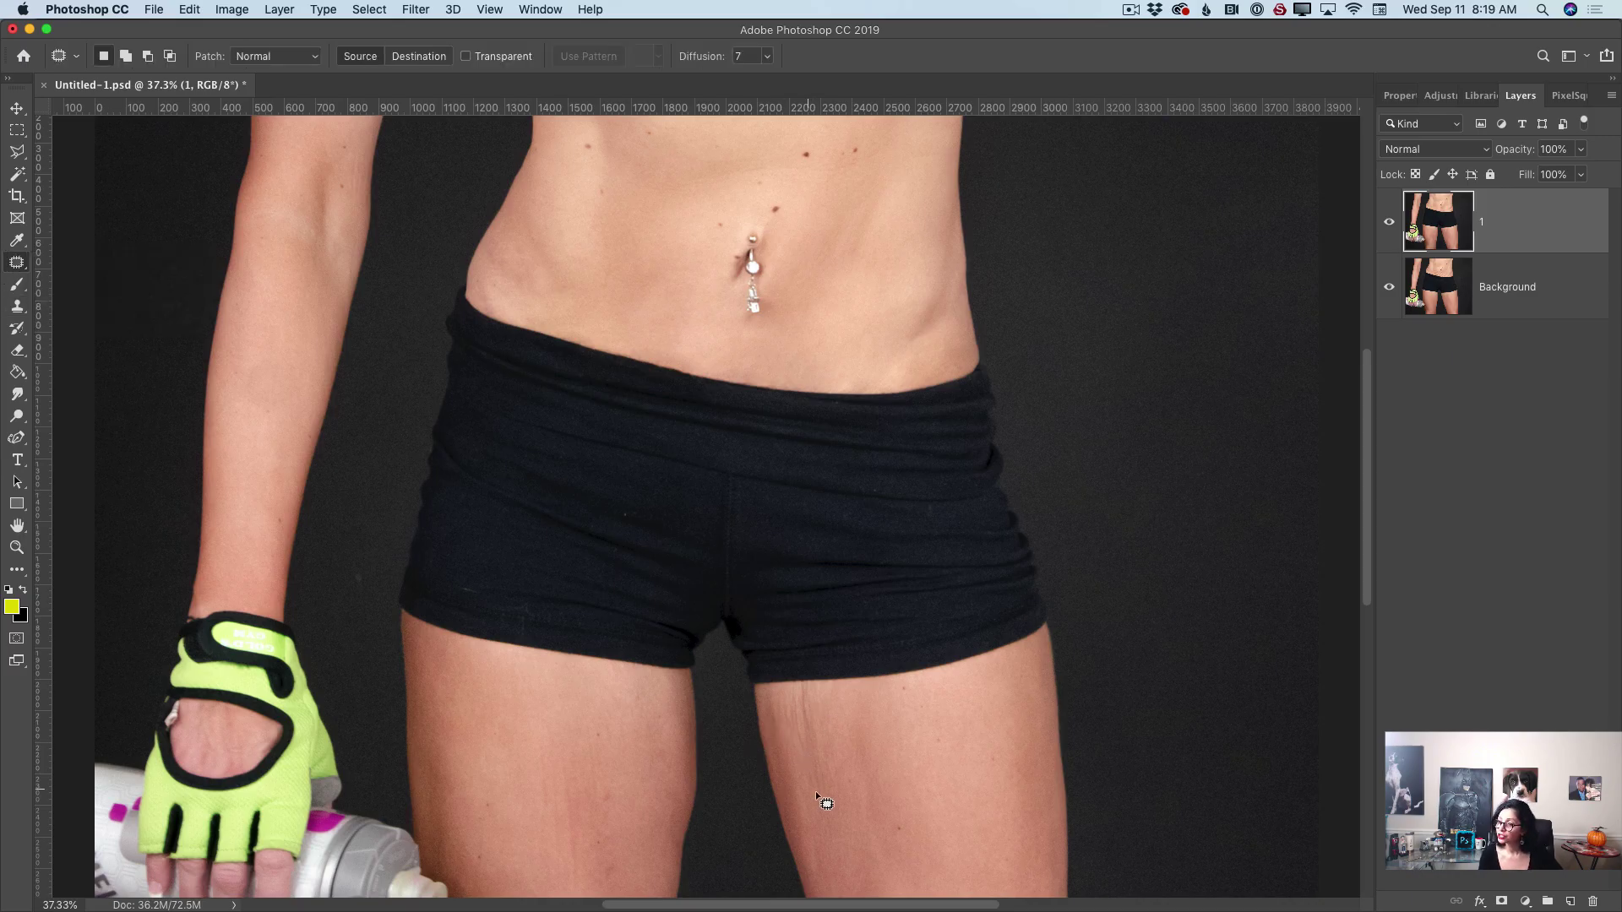
mouse_move(786, 689)
mouse_down()
mouse_move(801, 681)
mouse_move(832, 758)
mouse_move(816, 748)
mouse_move(846, 877)
mouse_move(853, 828)
mouse_up()
key(super+d)
mouse_move(840, 761)
mouse_down()
mouse_move(813, 796)
mouse_move(874, 884)
mouse_up()
click(17, 547)
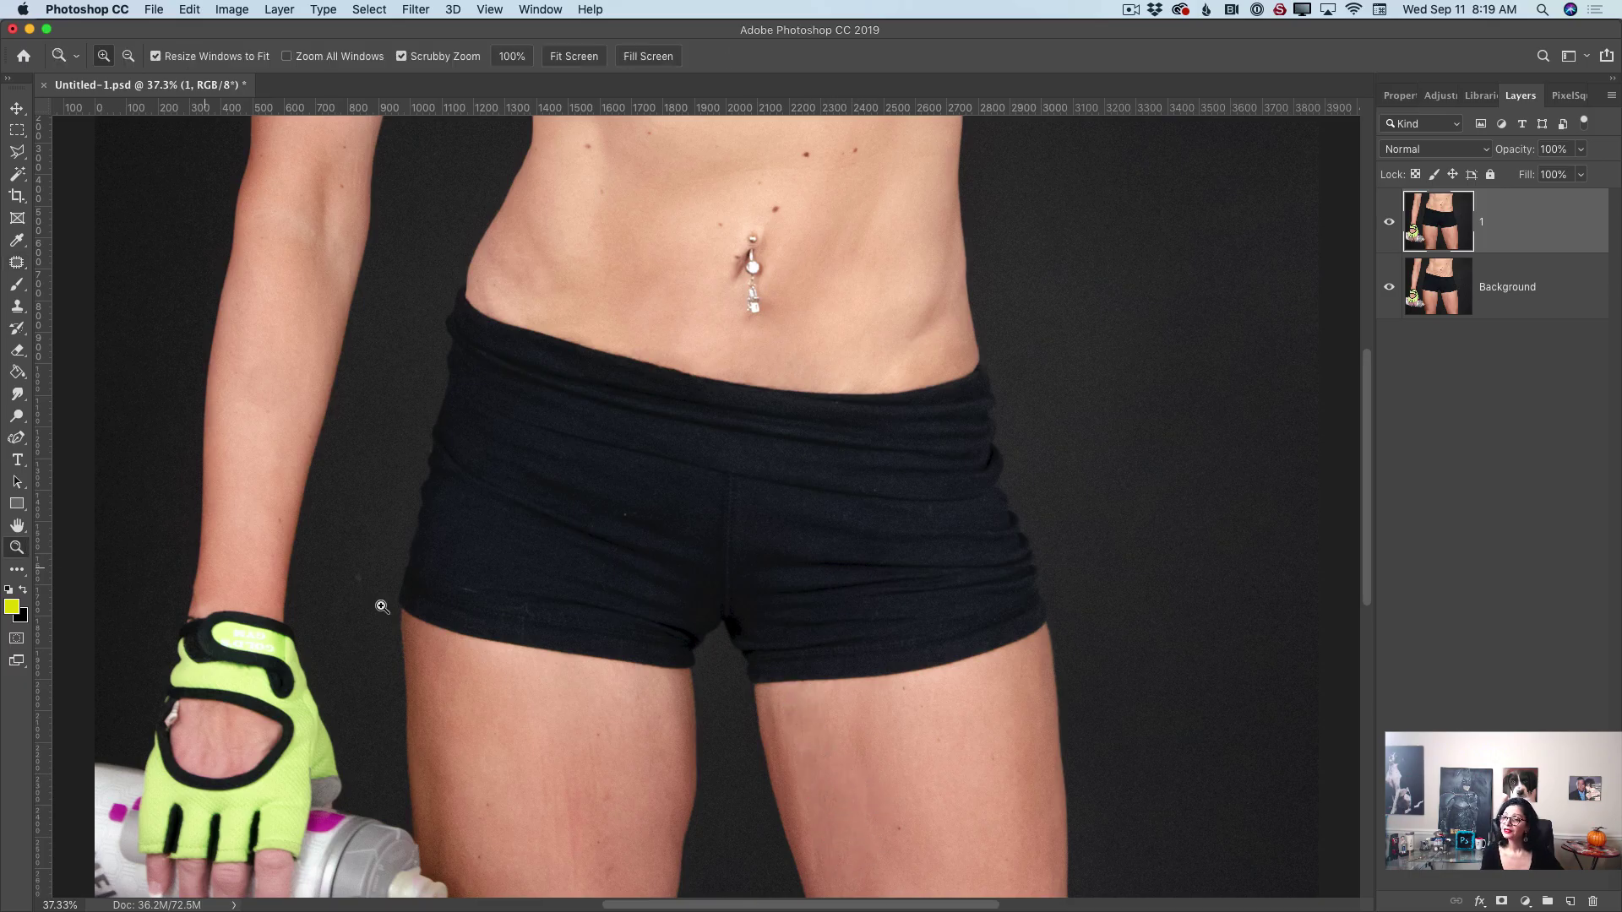
- Compare the retouched layer 1 with the original Background over the whole image by toggling its visibility
drag(604, 649, 634, 682)
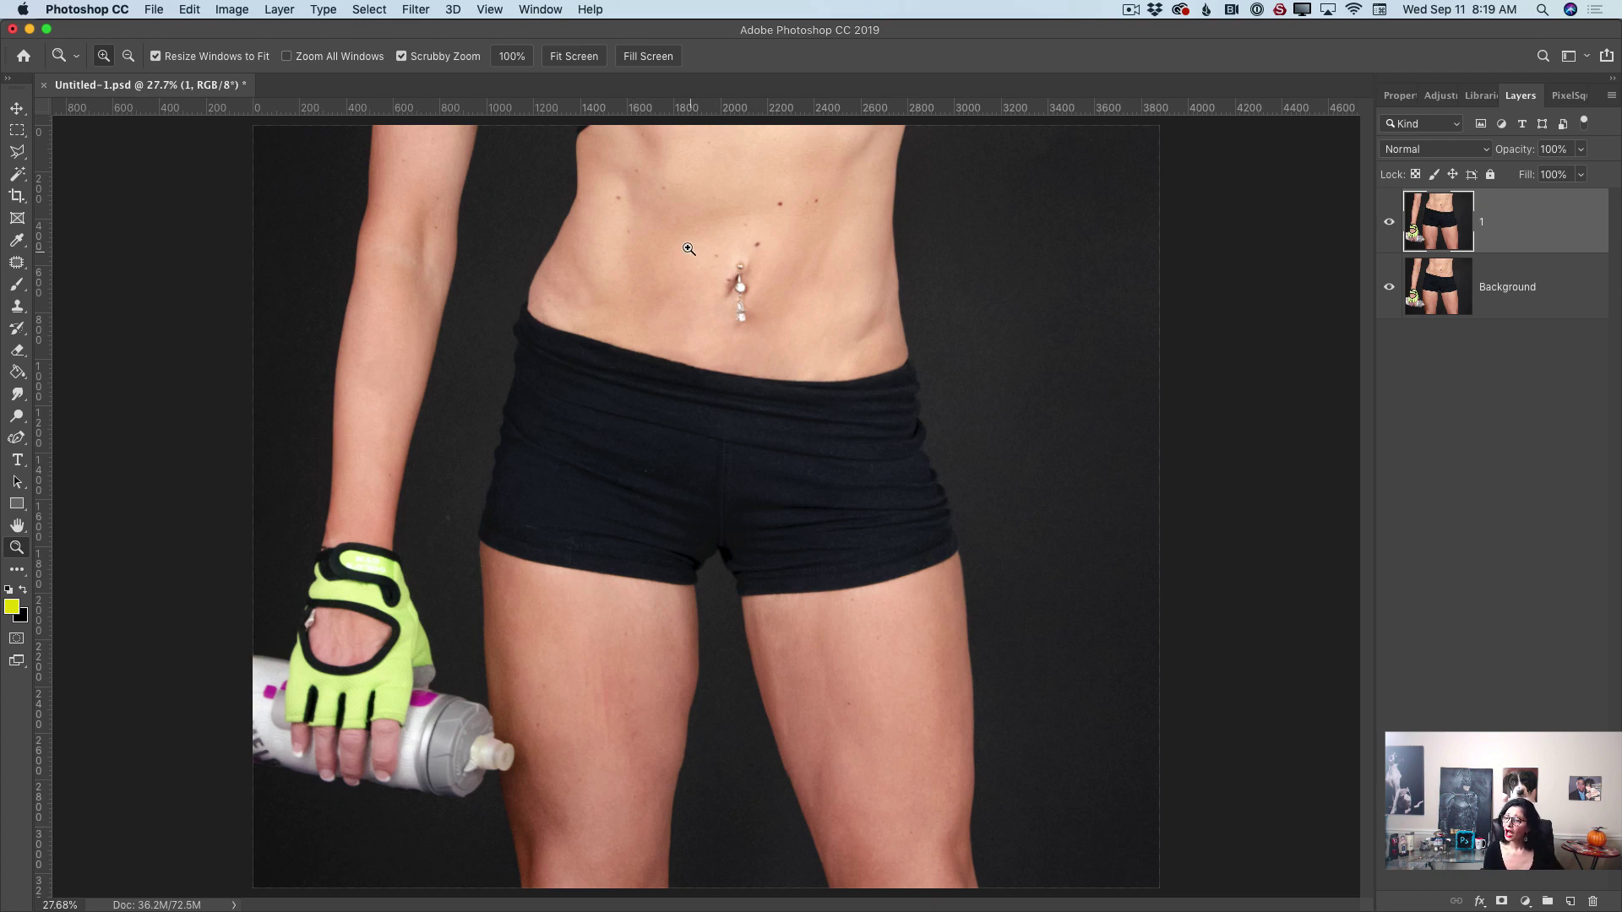
click(1390, 223)
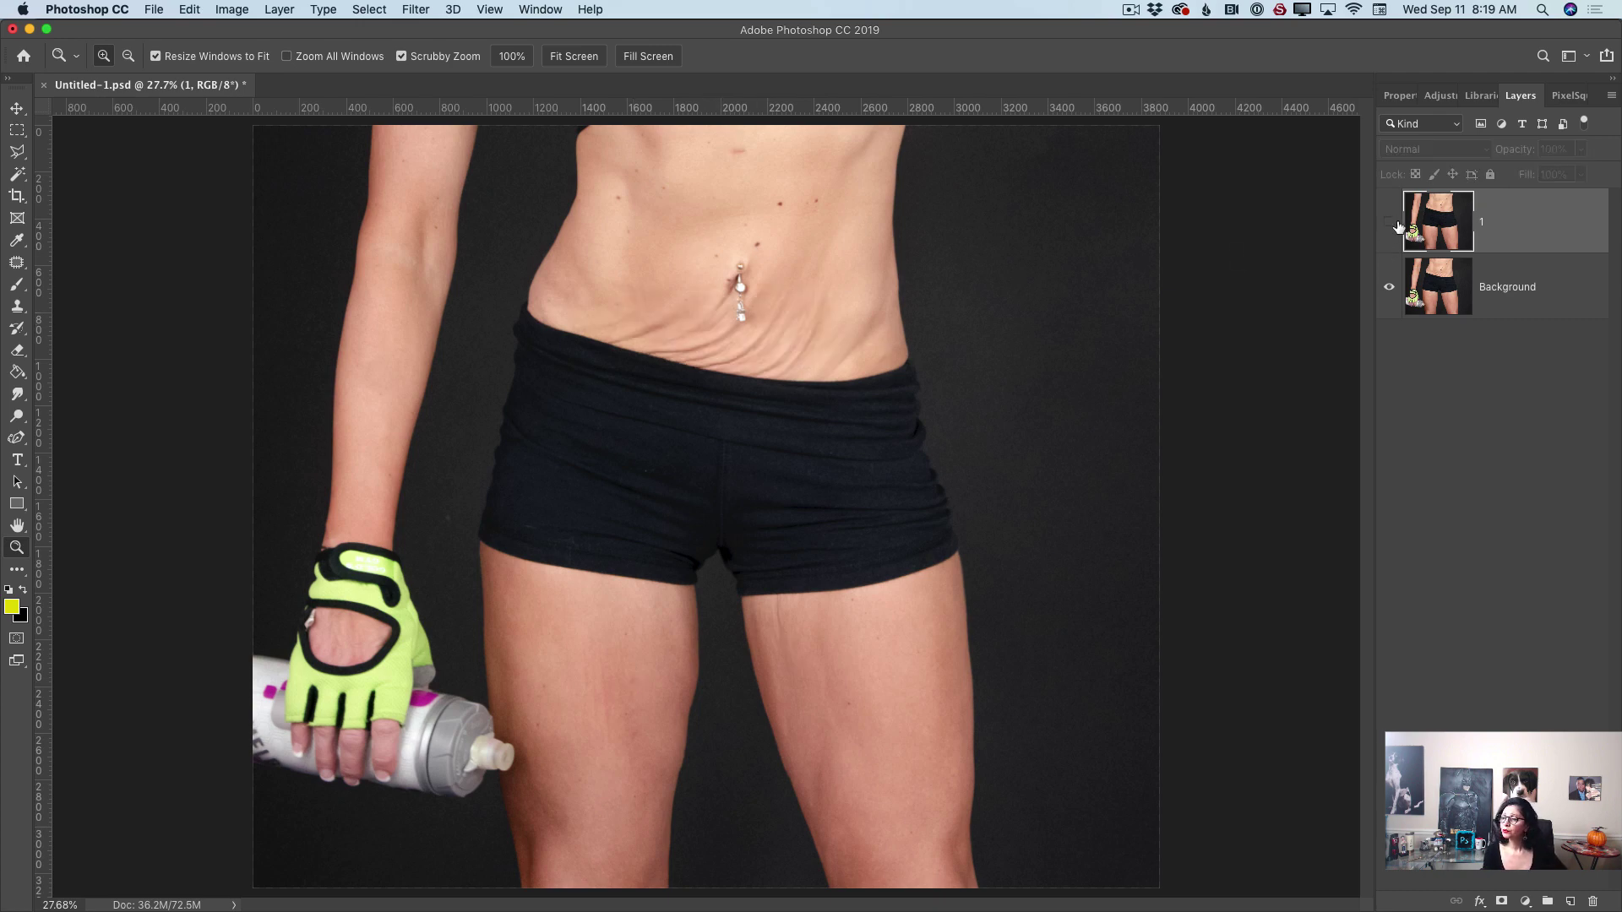
click(1389, 222)
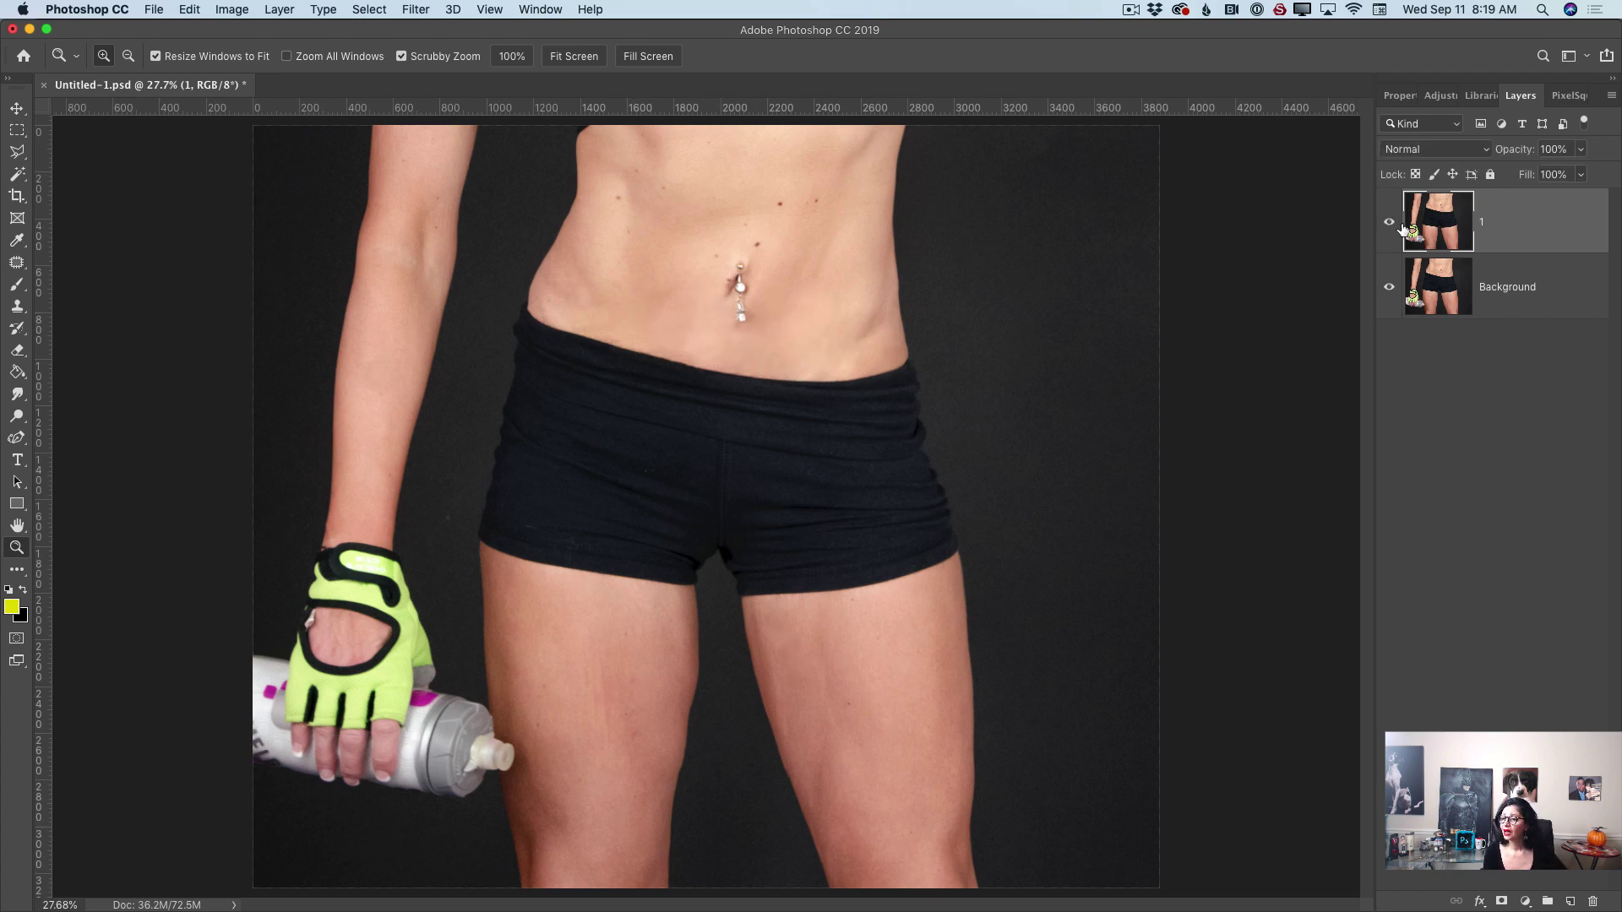
click(1390, 223)
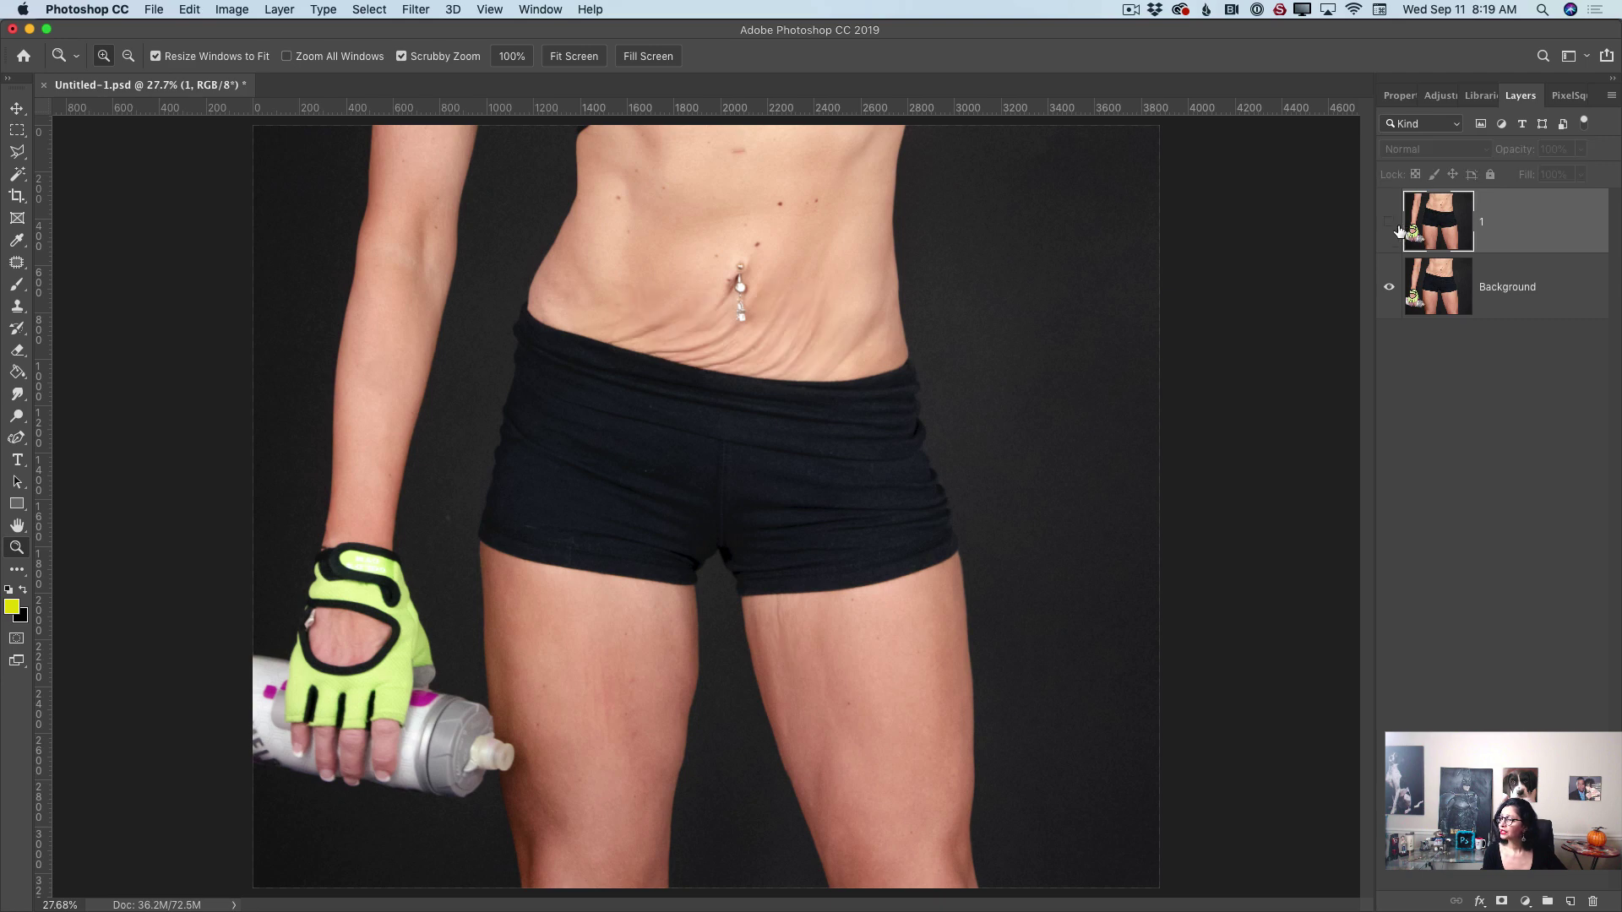
click(1390, 223)
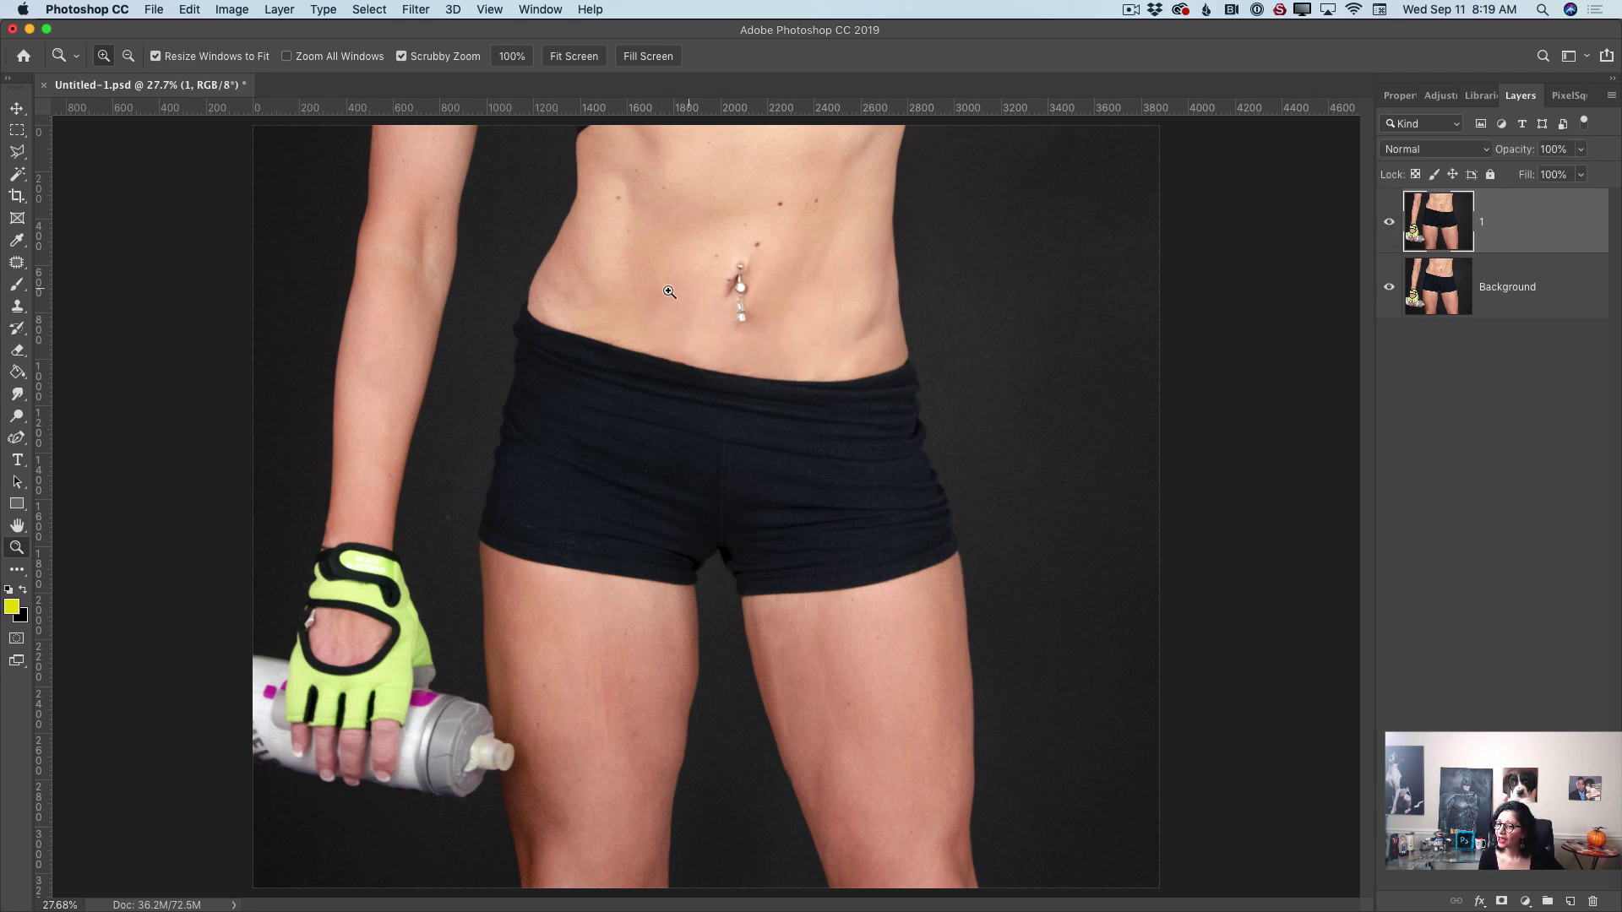
- Patch the uneven skin above the waistband, left of the navel jewelry, with the Patch tool and clear the selection
click(16, 264)
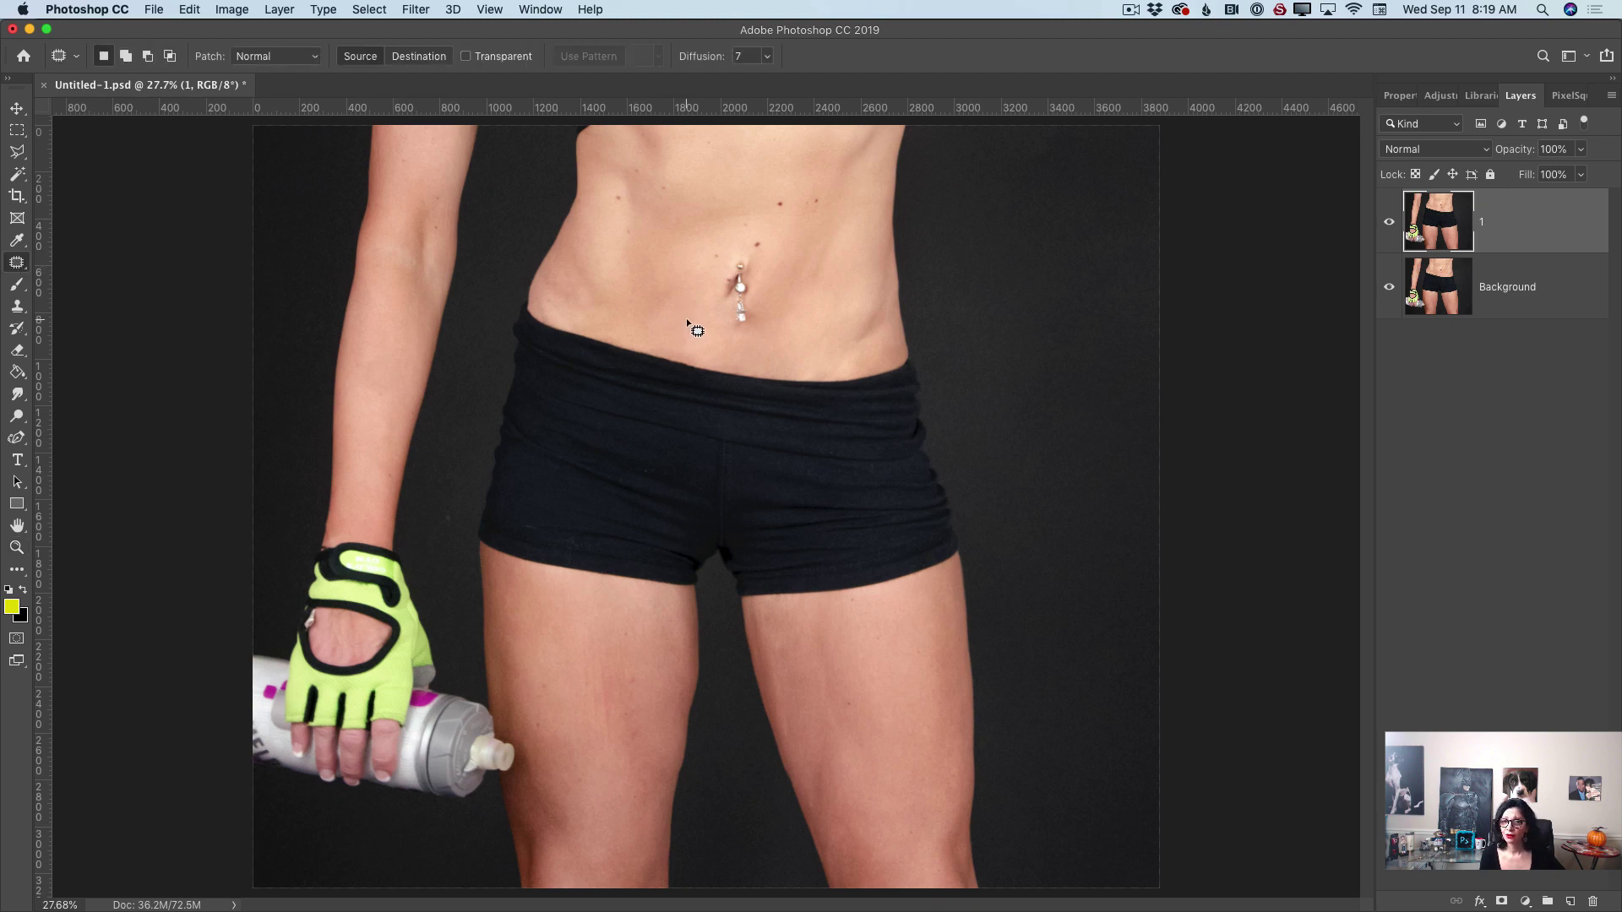
click(20, 263)
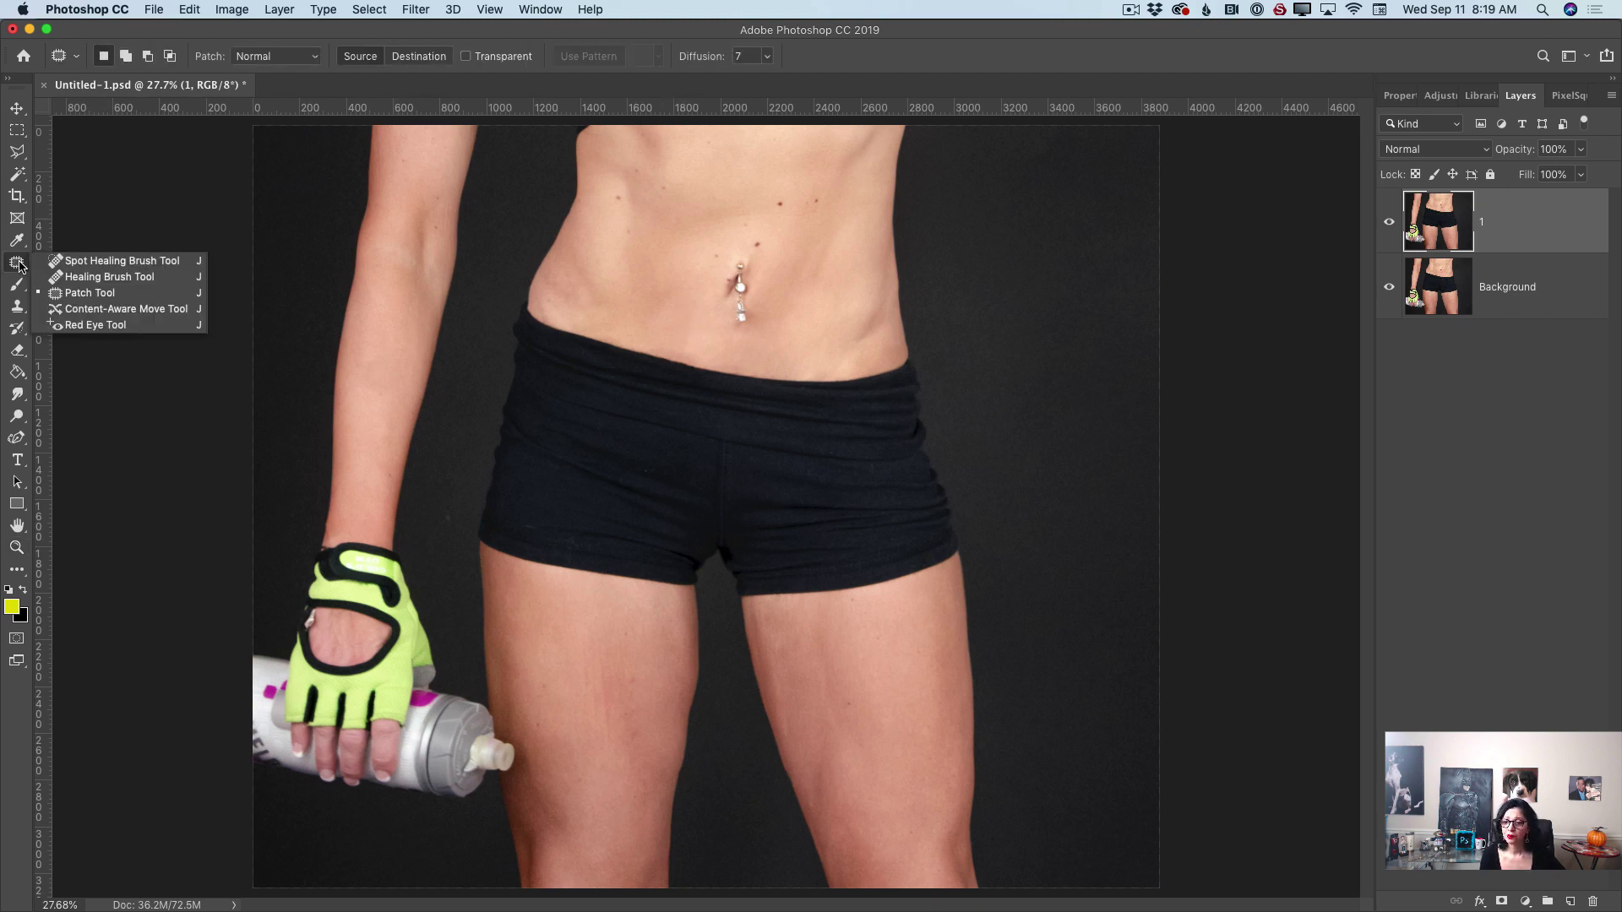
click(107, 295)
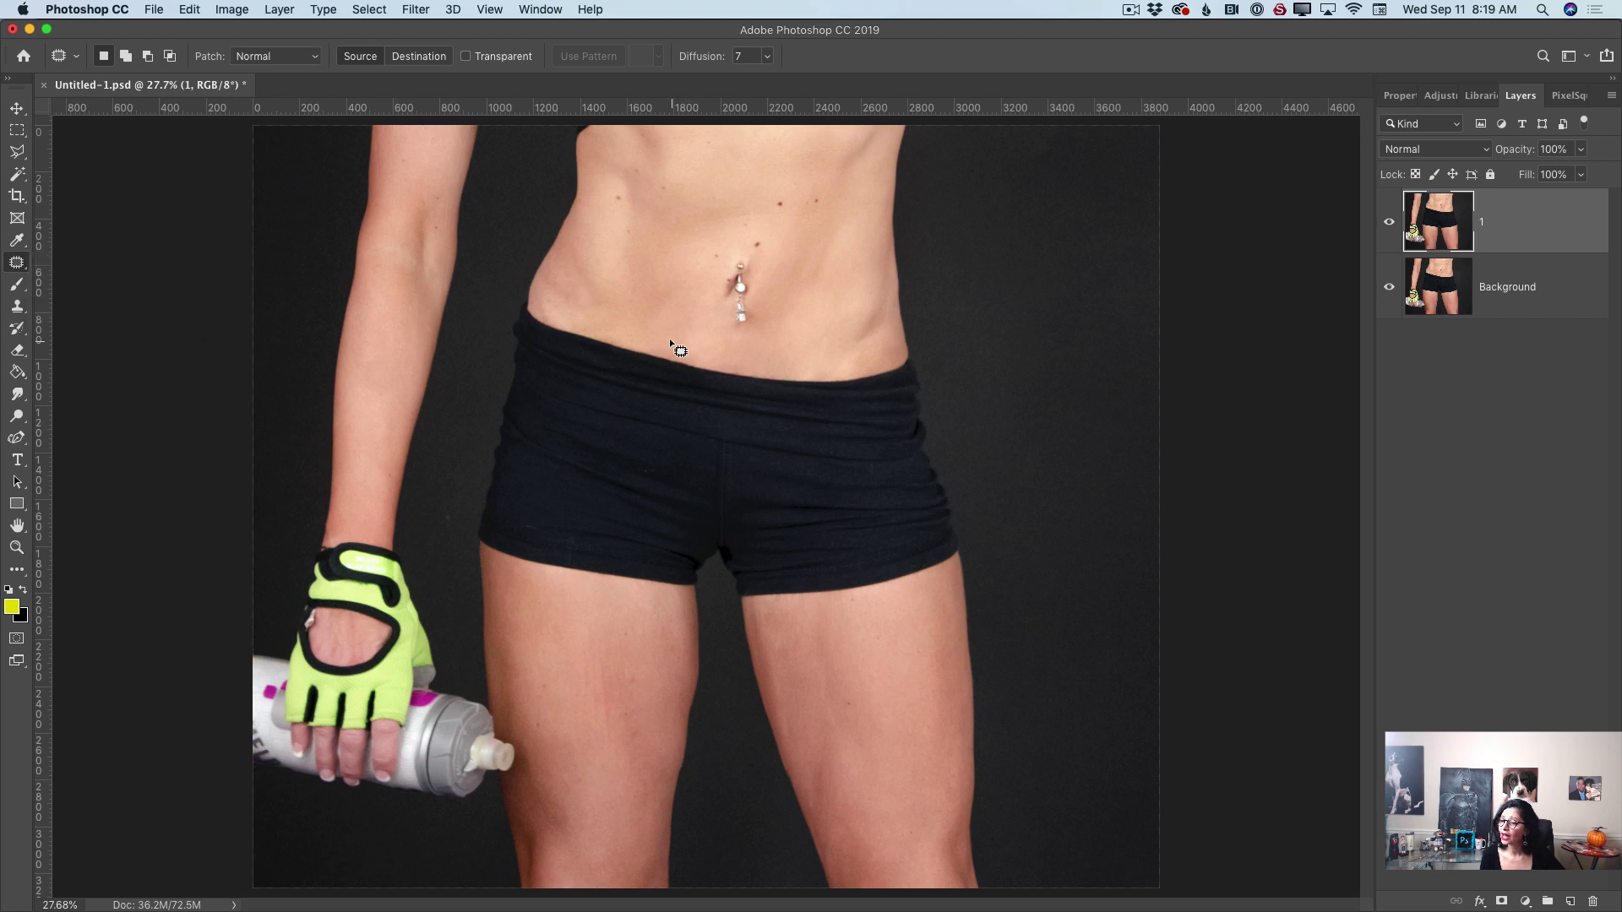
mouse_move(681, 327)
mouse_down()
mouse_move(706, 326)
mouse_move(669, 332)
mouse_move(671, 293)
mouse_up()
click(720, 396)
drag(668, 302, 692, 298)
click(717, 364)
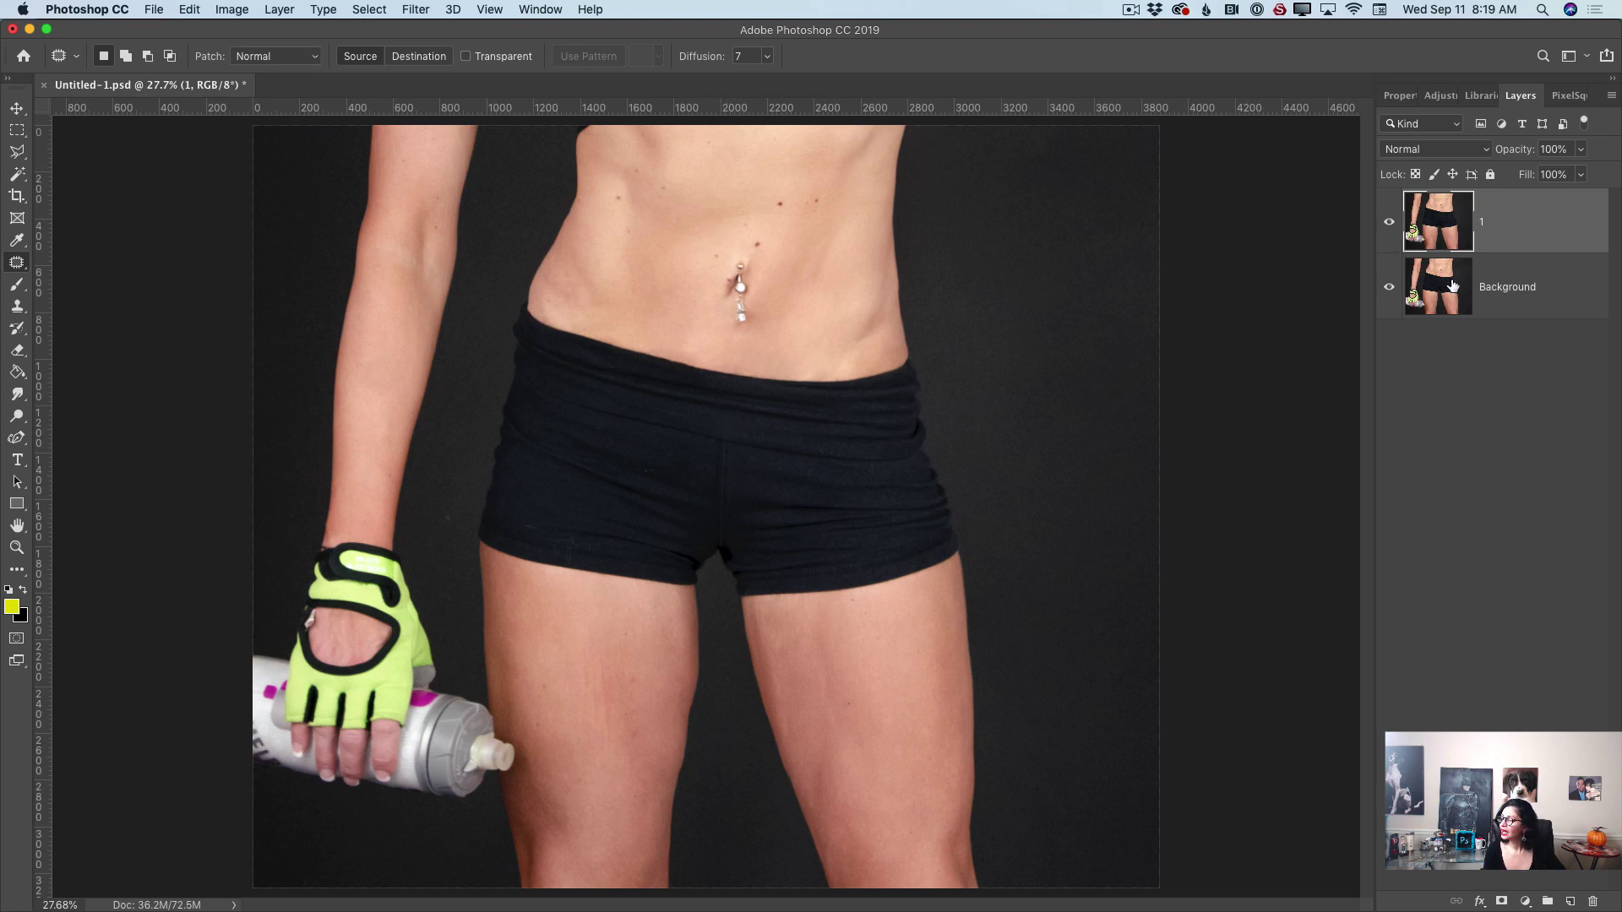
- Duplicate layer 1 and rename the copy "final"
drag(1526, 233, 1571, 893)
double_click(1495, 222)
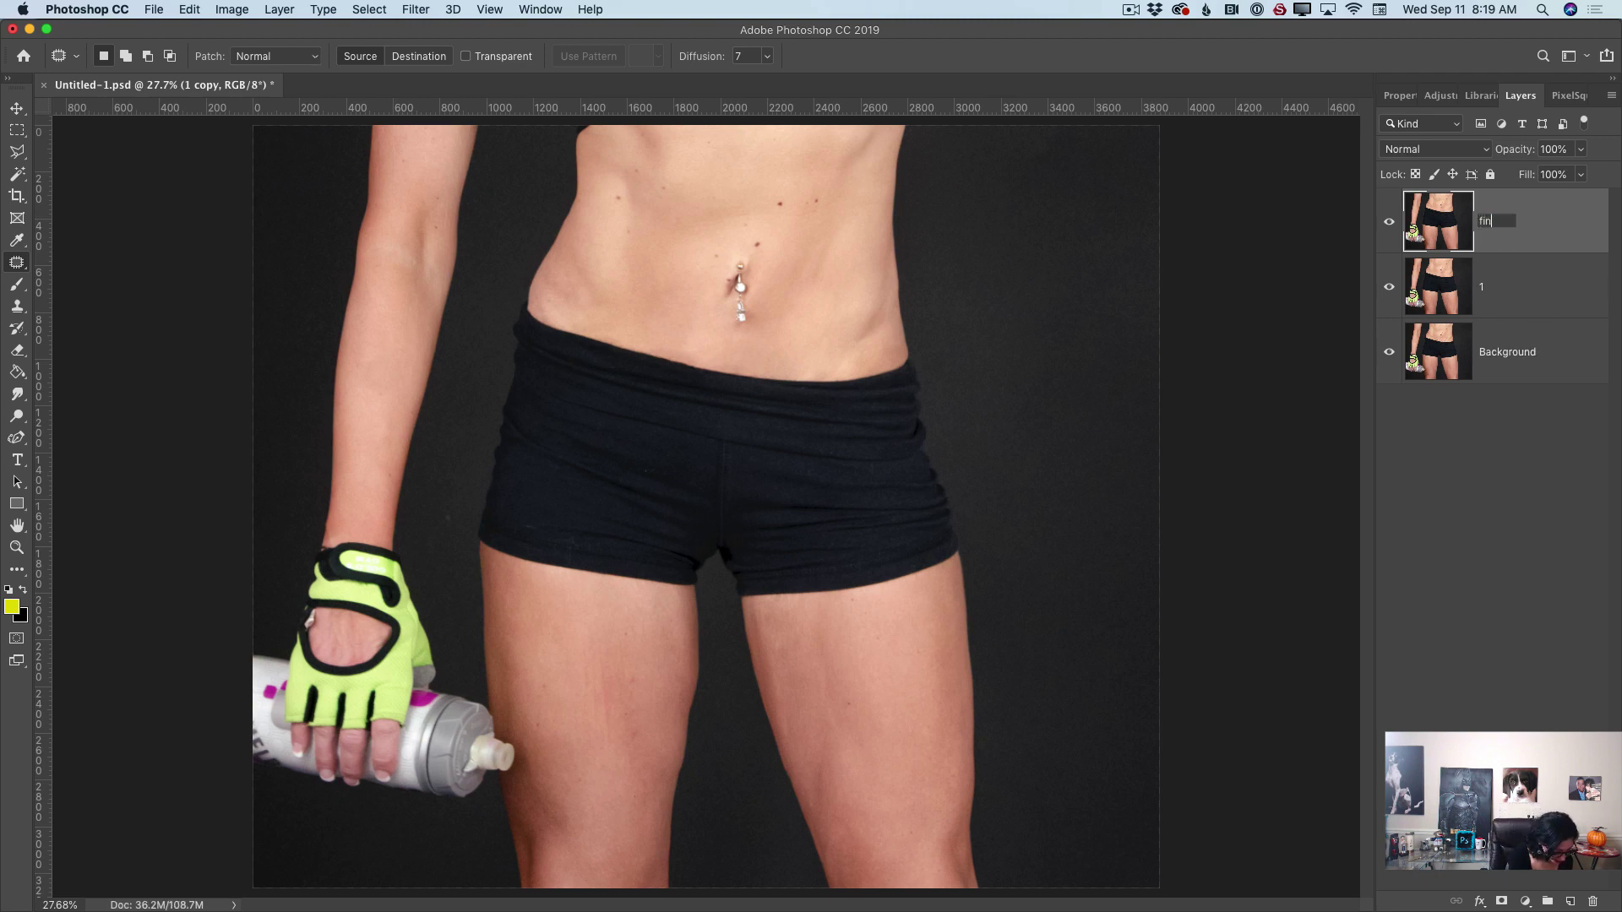
text(al)
key(Return)
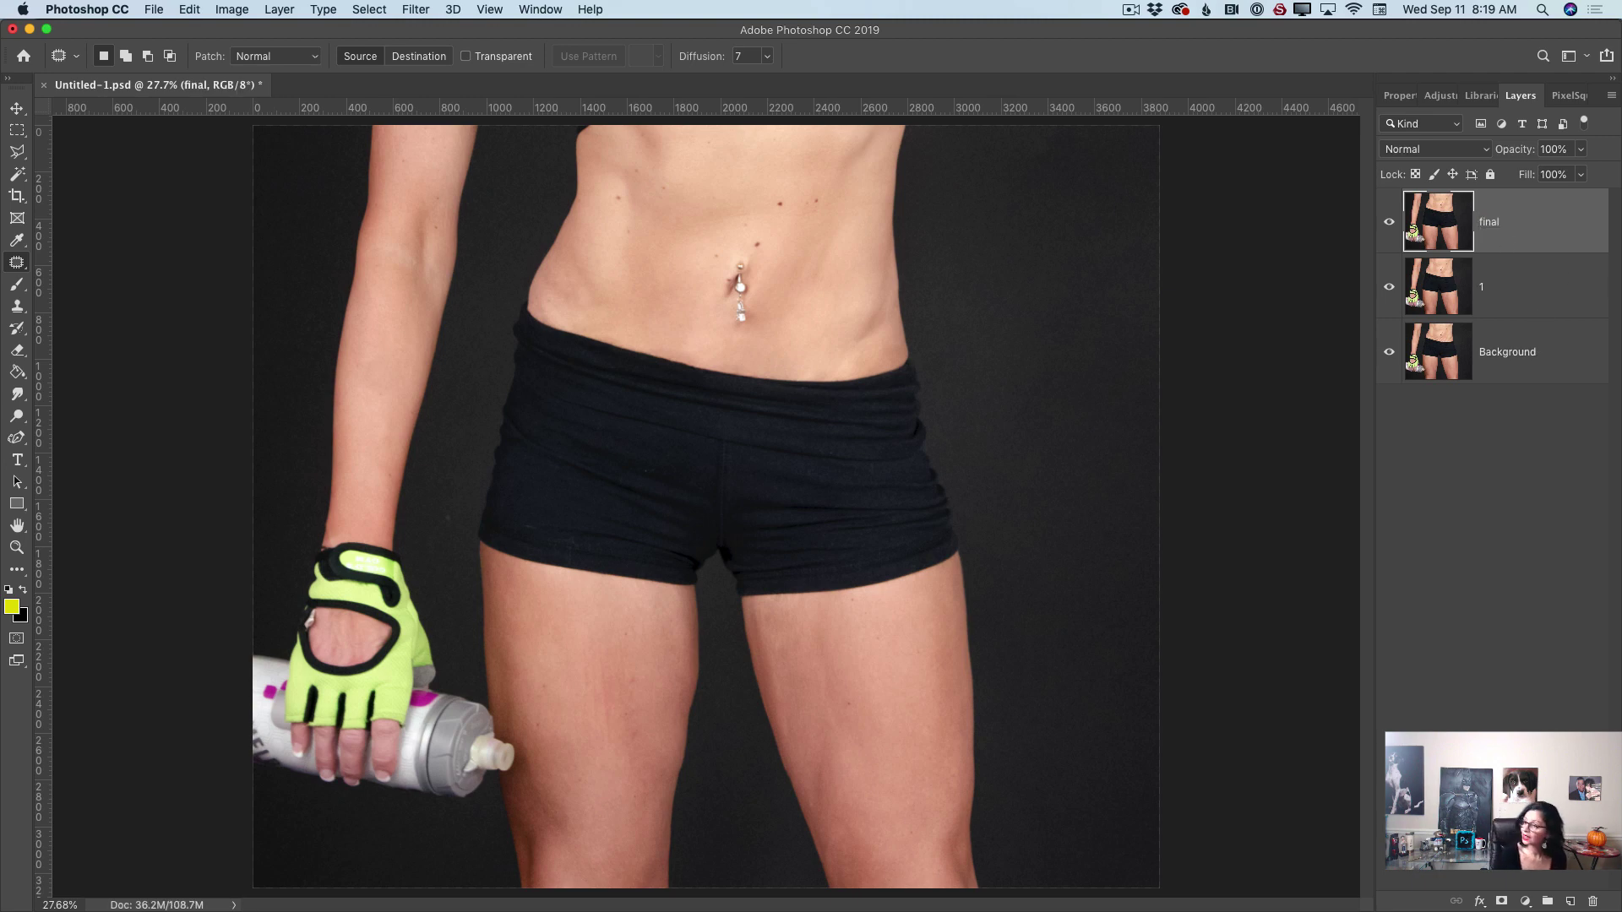
- Apply the Camera Raw filter to the final layer with noise reduction Luminance set to 20 and Luminance Contrast raised
click(414, 10)
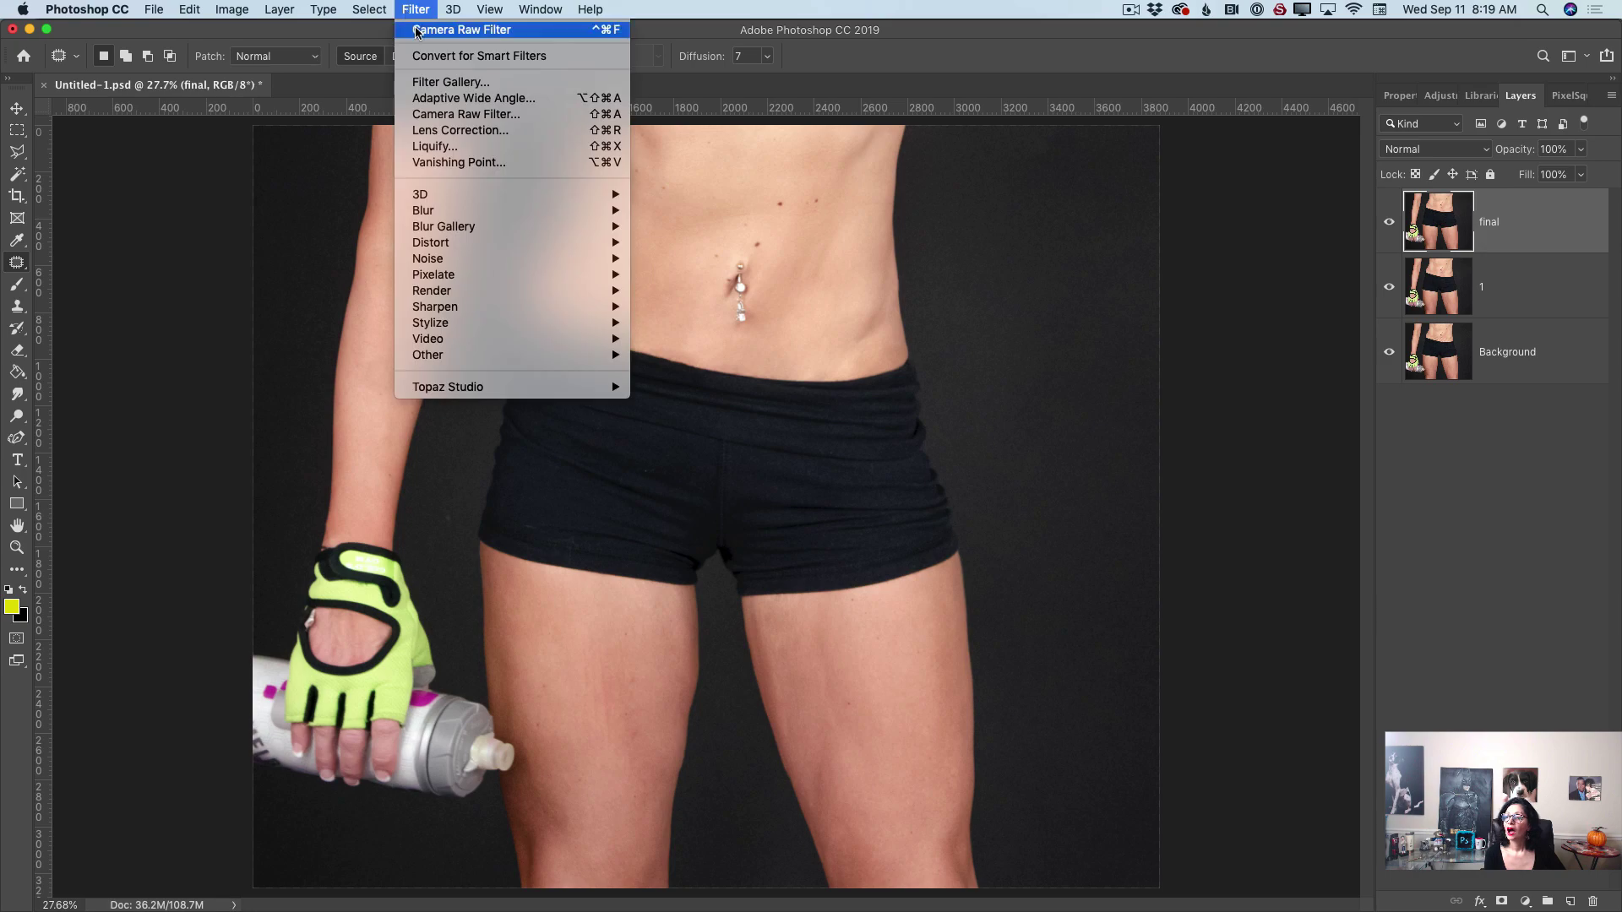
click(451, 115)
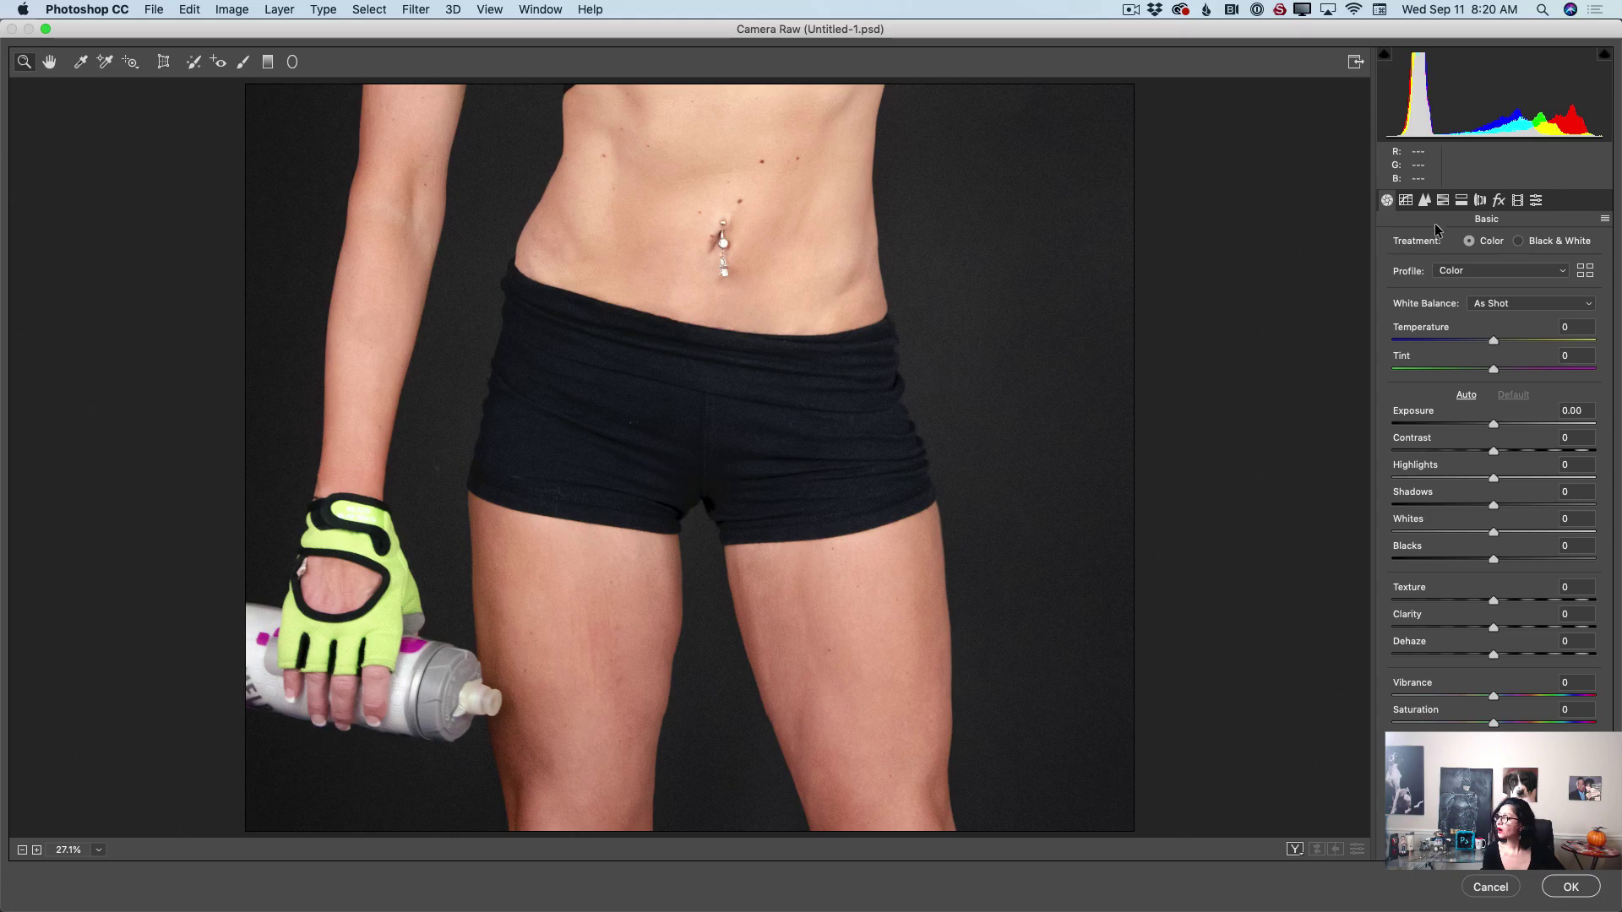
click(1425, 201)
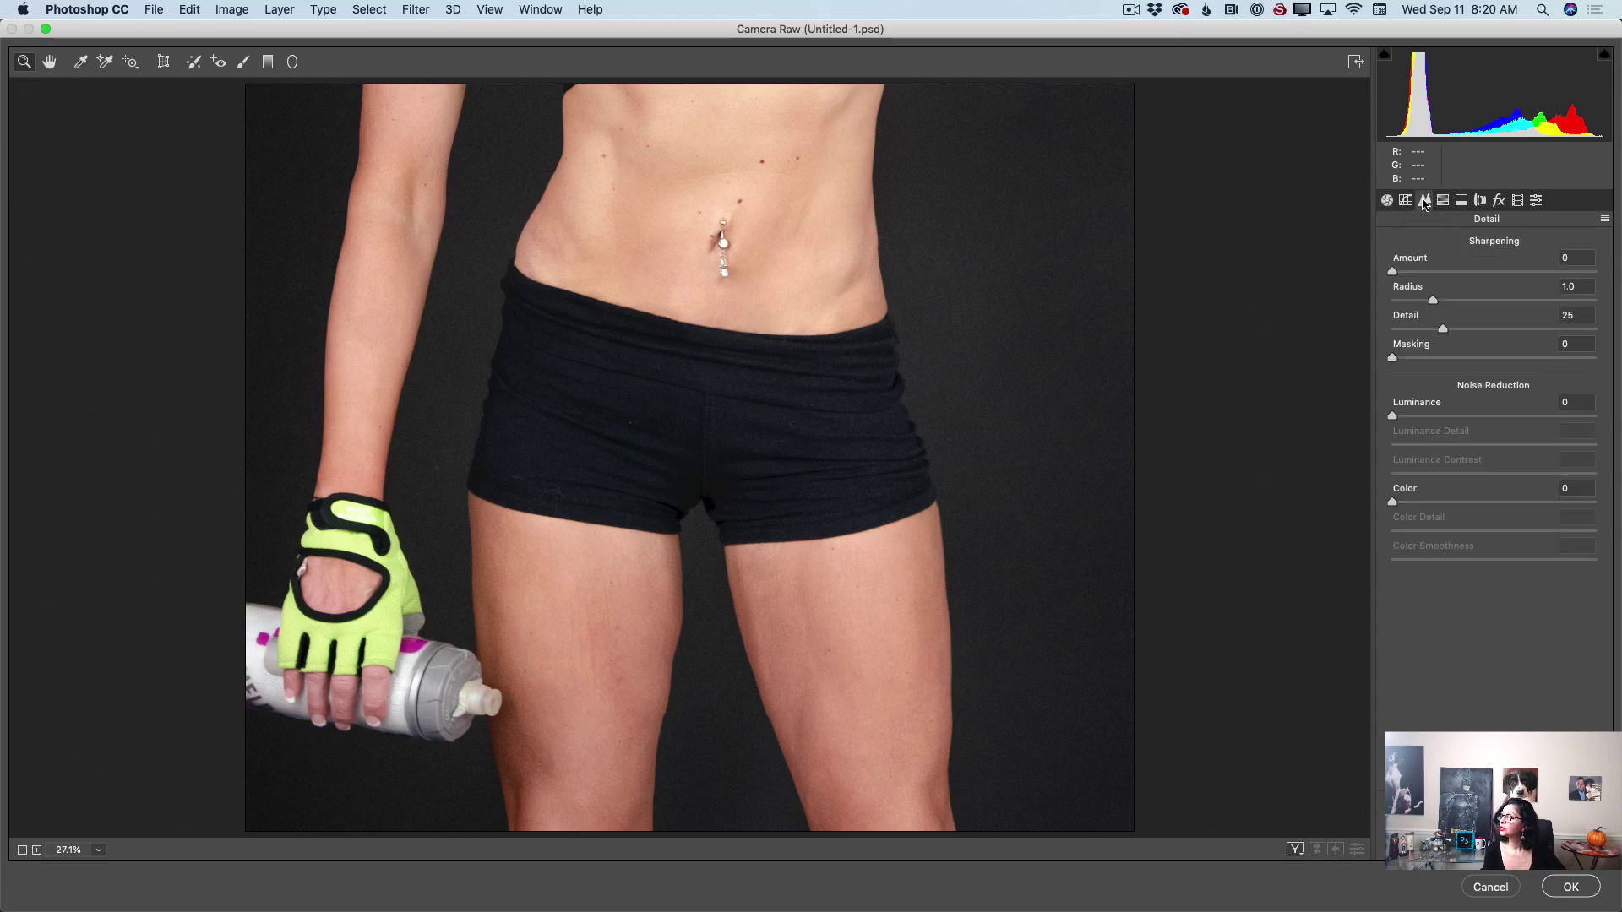
click(1388, 417)
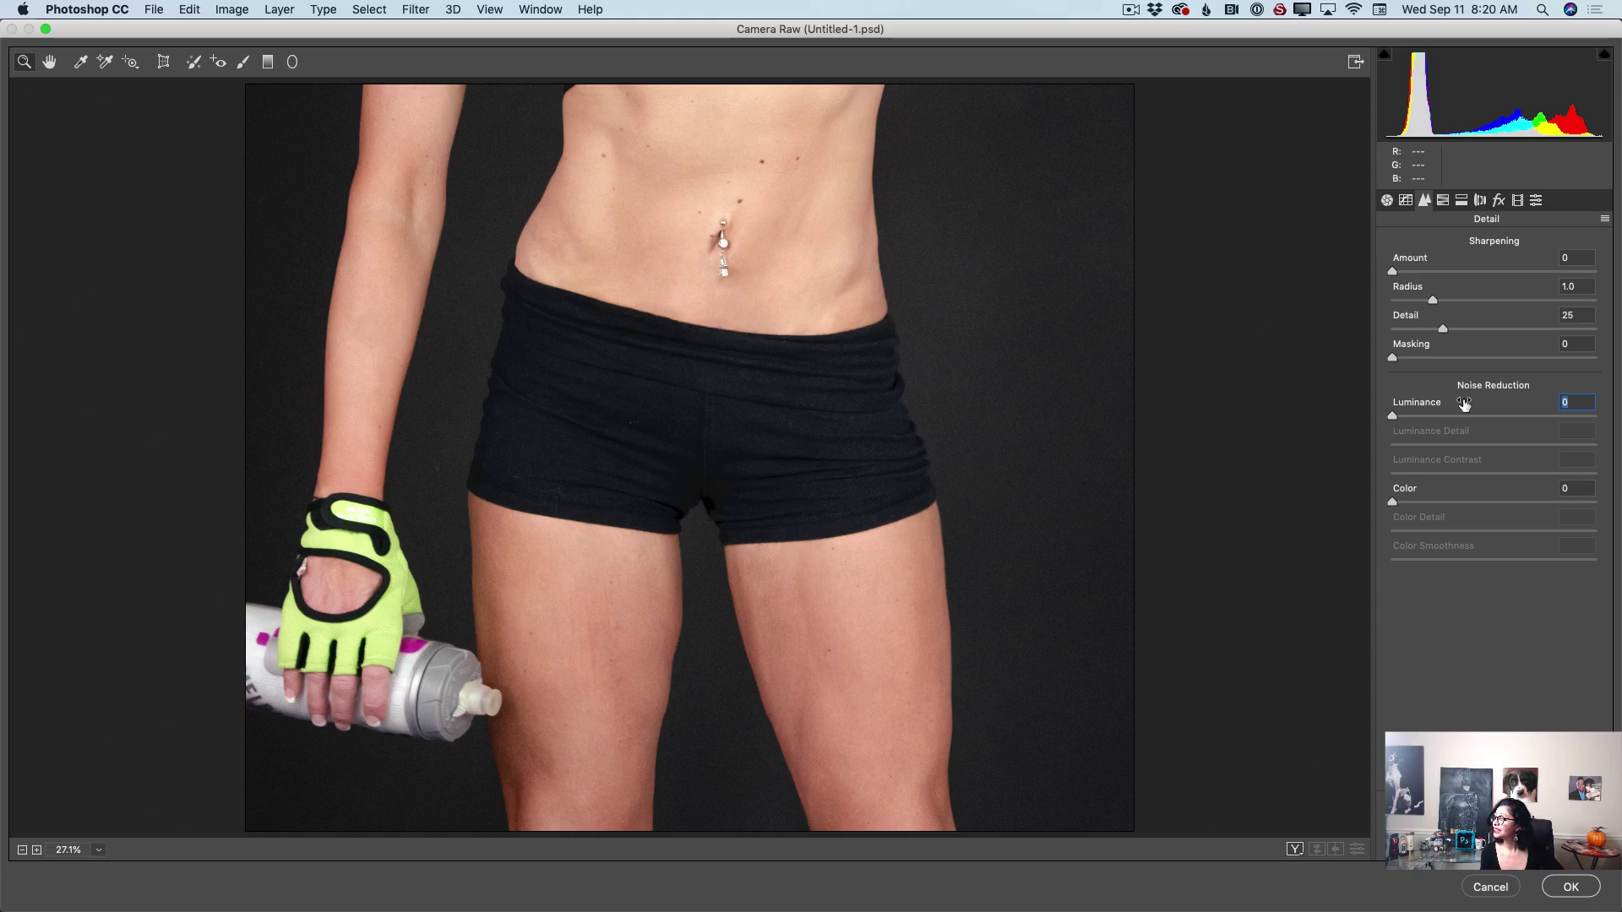
drag(1392, 414, 1429, 419)
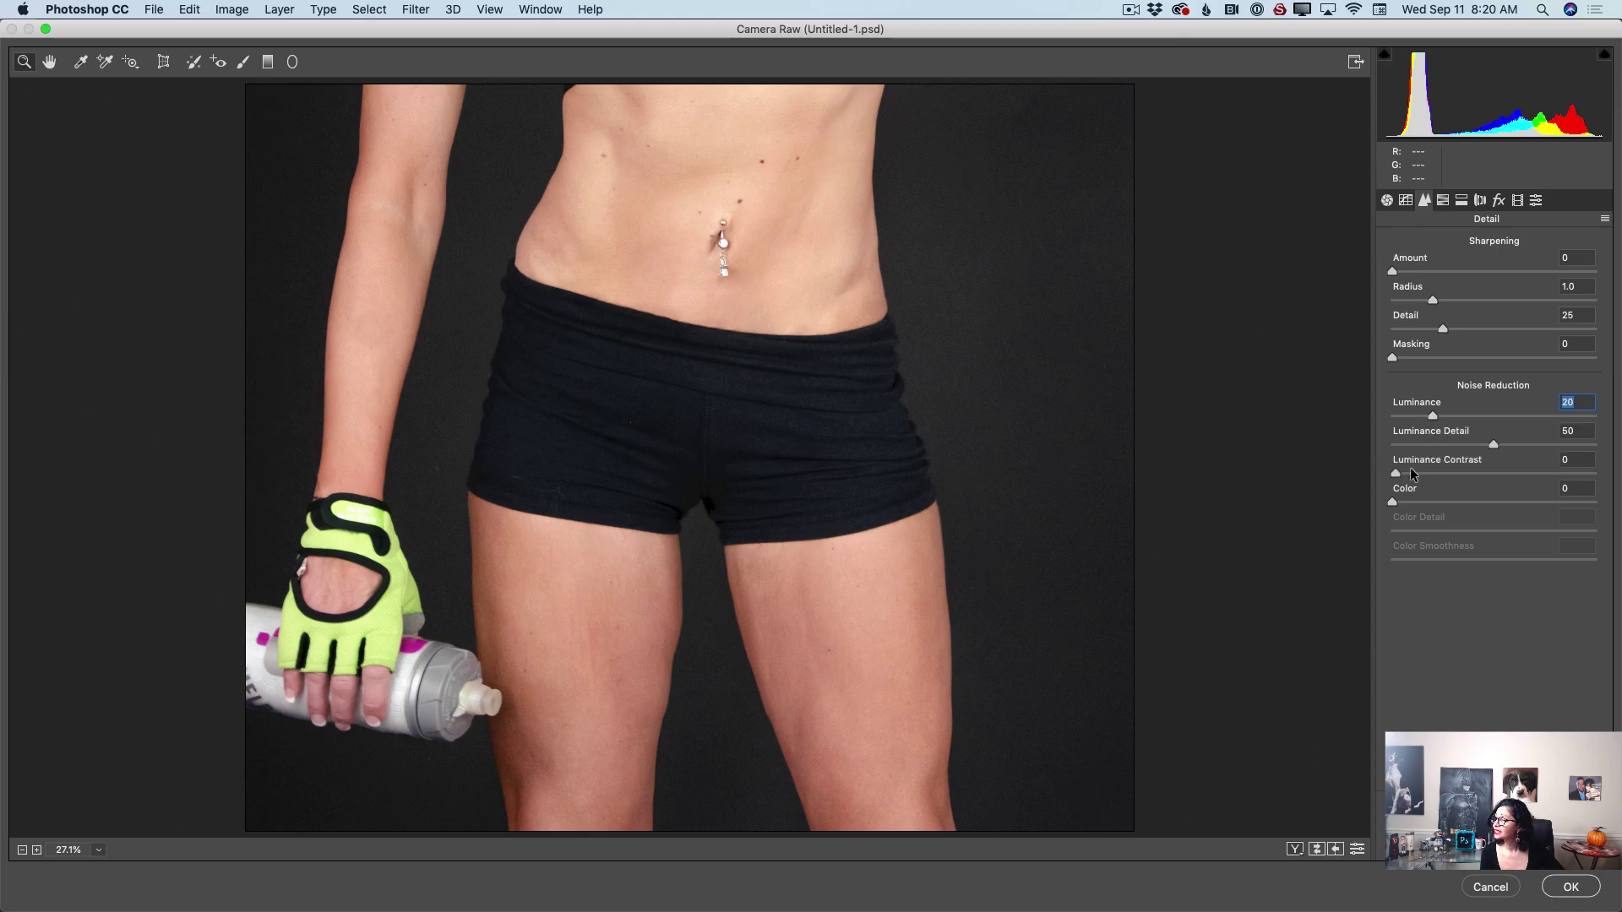
drag(1399, 471, 1440, 473)
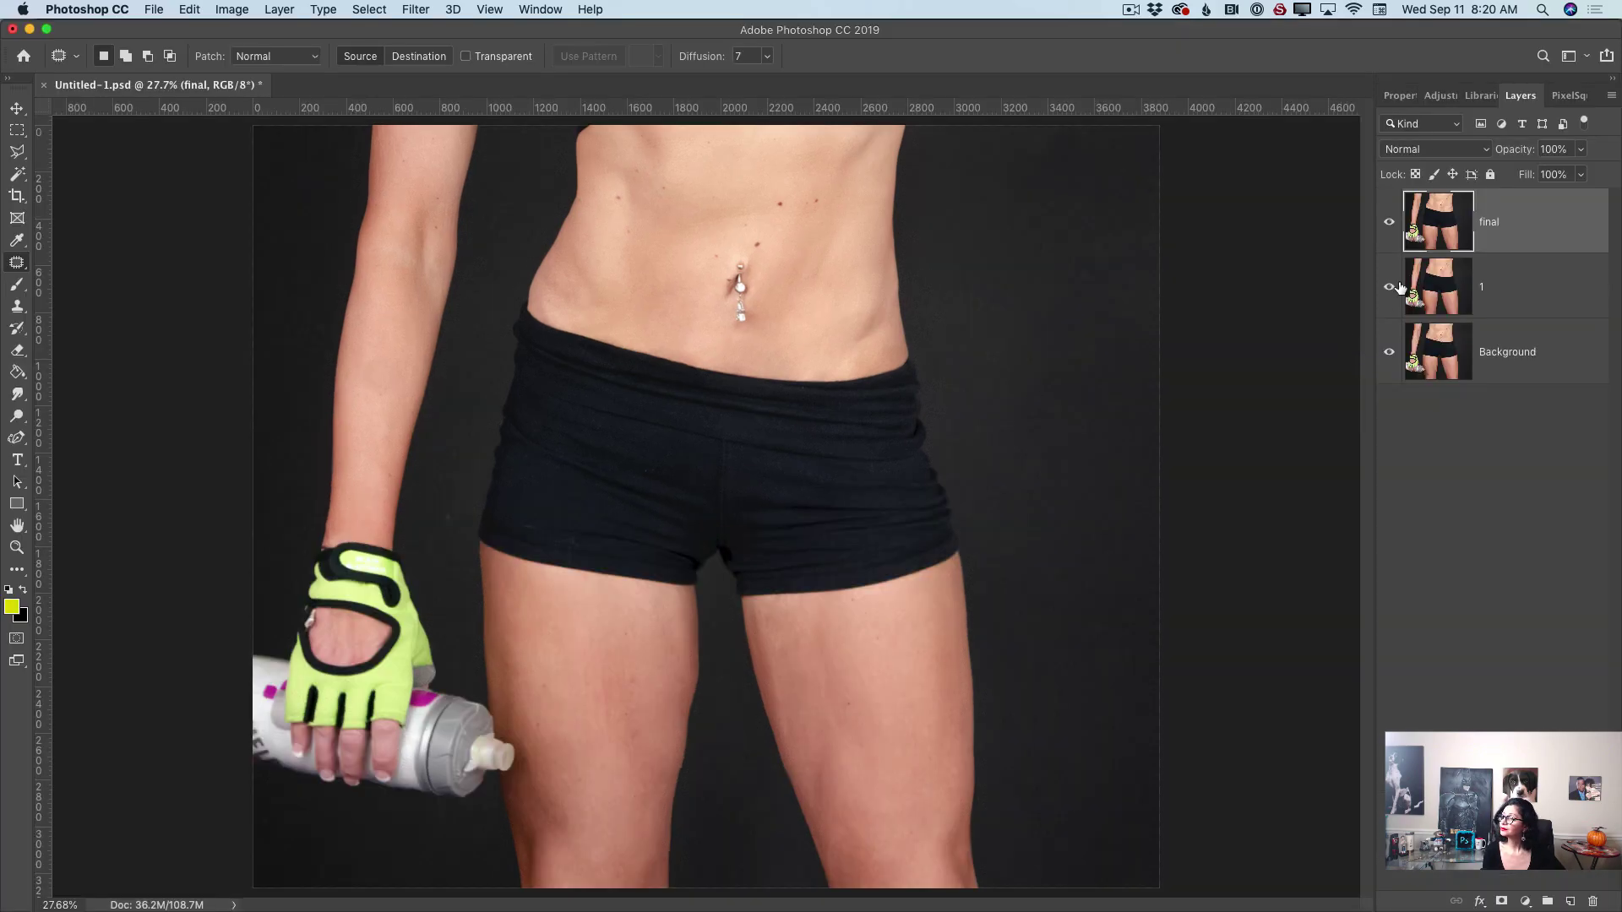
- Hide layer 1 and toggle the final layer's visibility to compare the finished retouch with the original Background
click(1391, 289)
click(1389, 223)
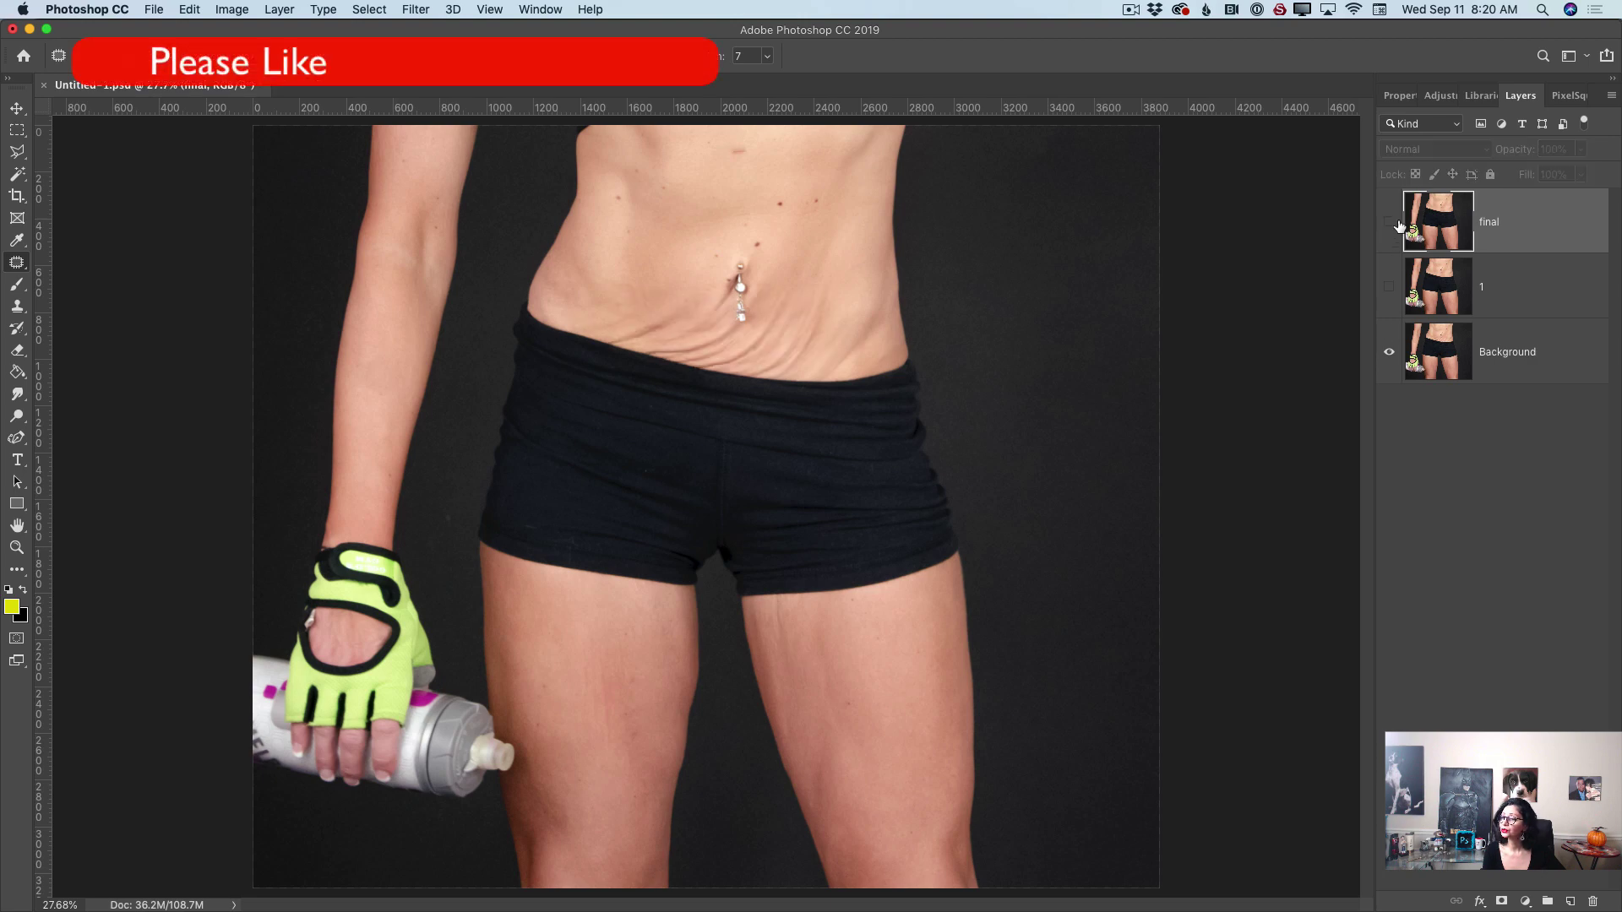
click(1389, 223)
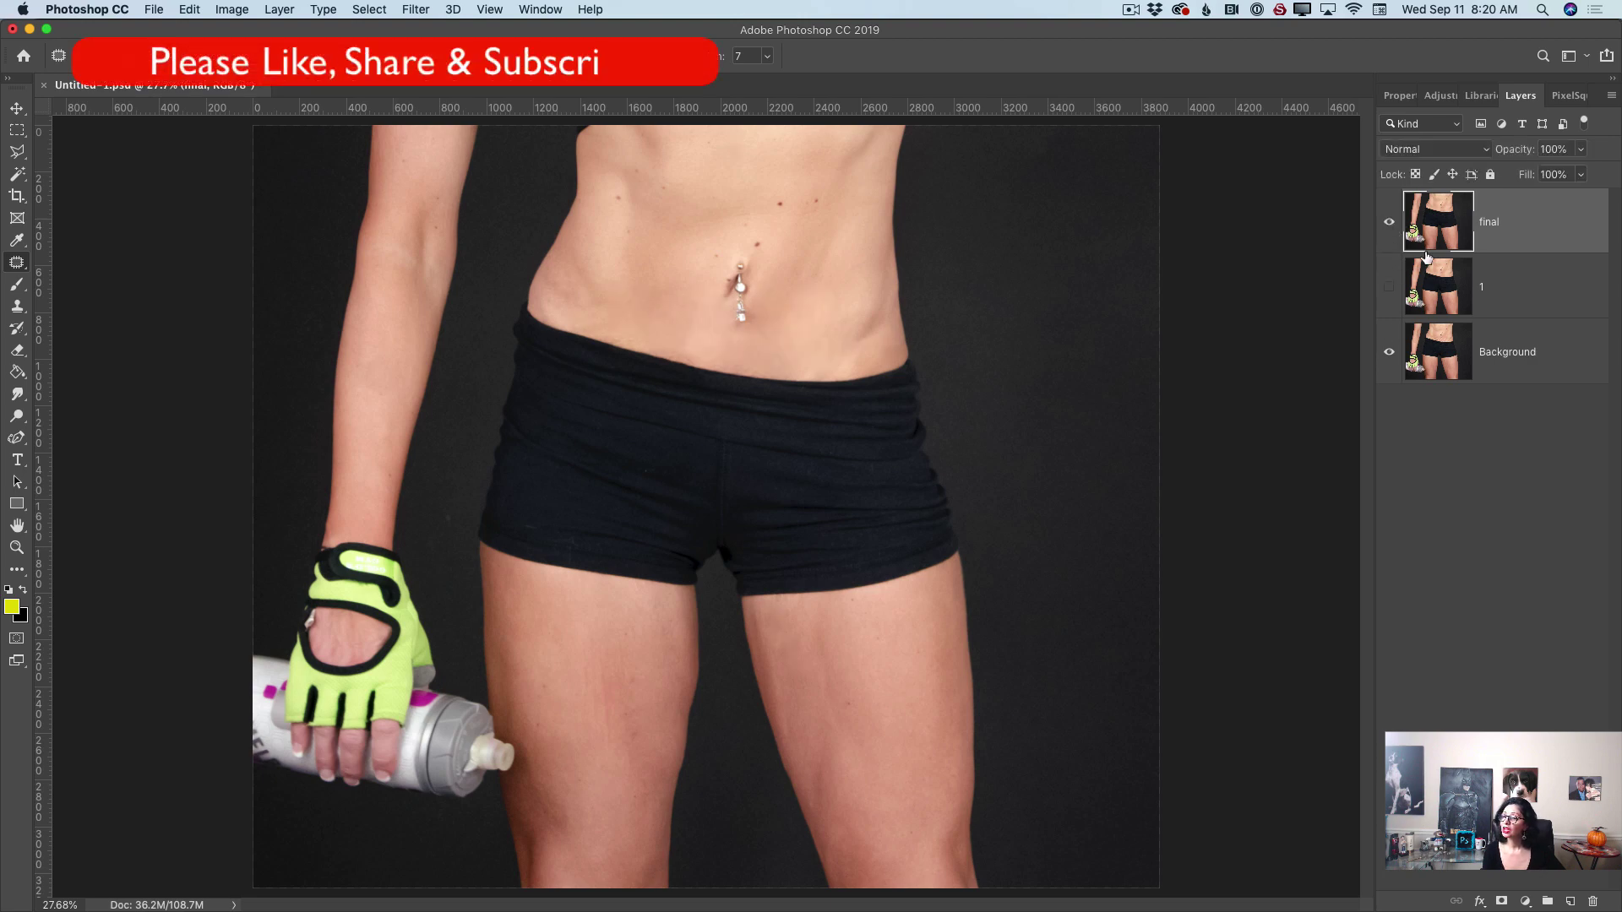